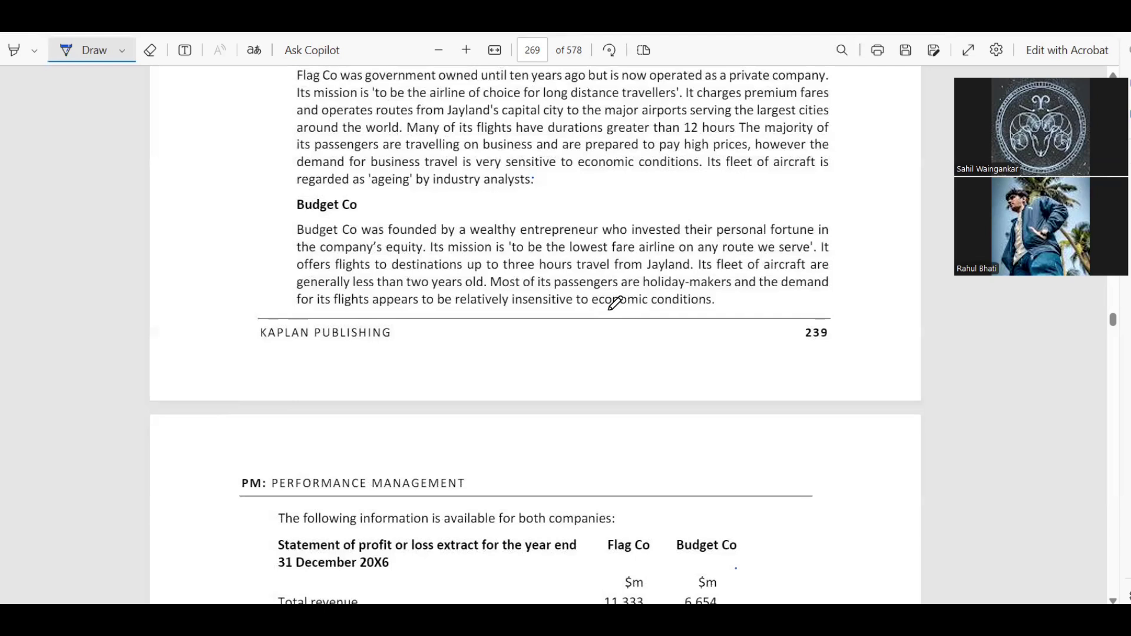
Underline the word "sensitive" in the Flag Co paragraph with a freehand pen stroke.
scroll(616, 303, down, 4)
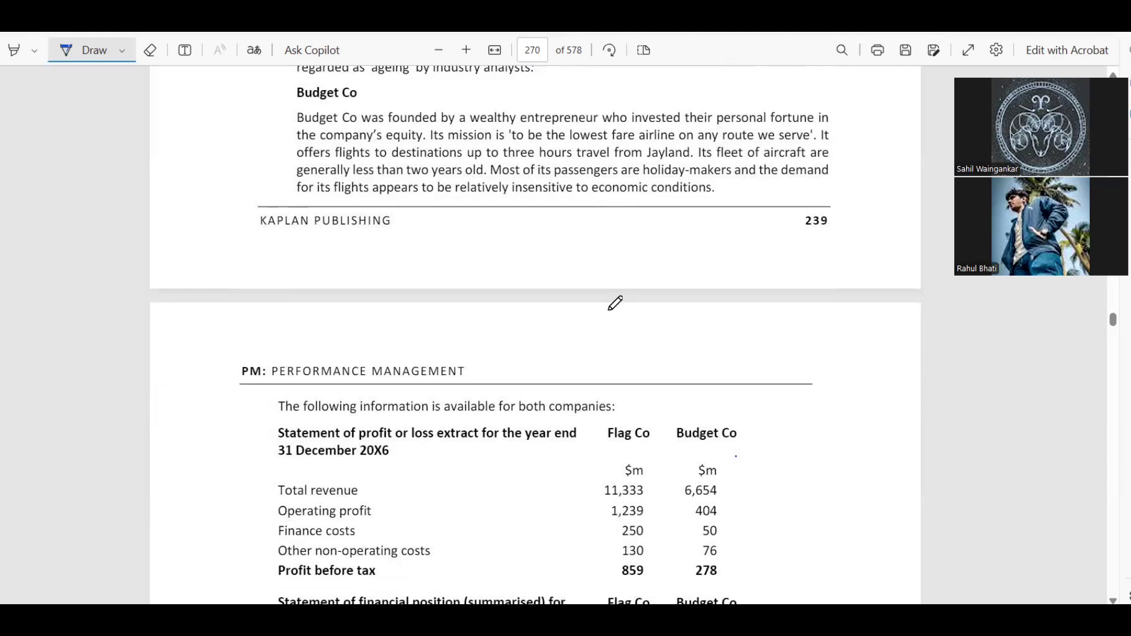
scroll(615, 304, up, 4)
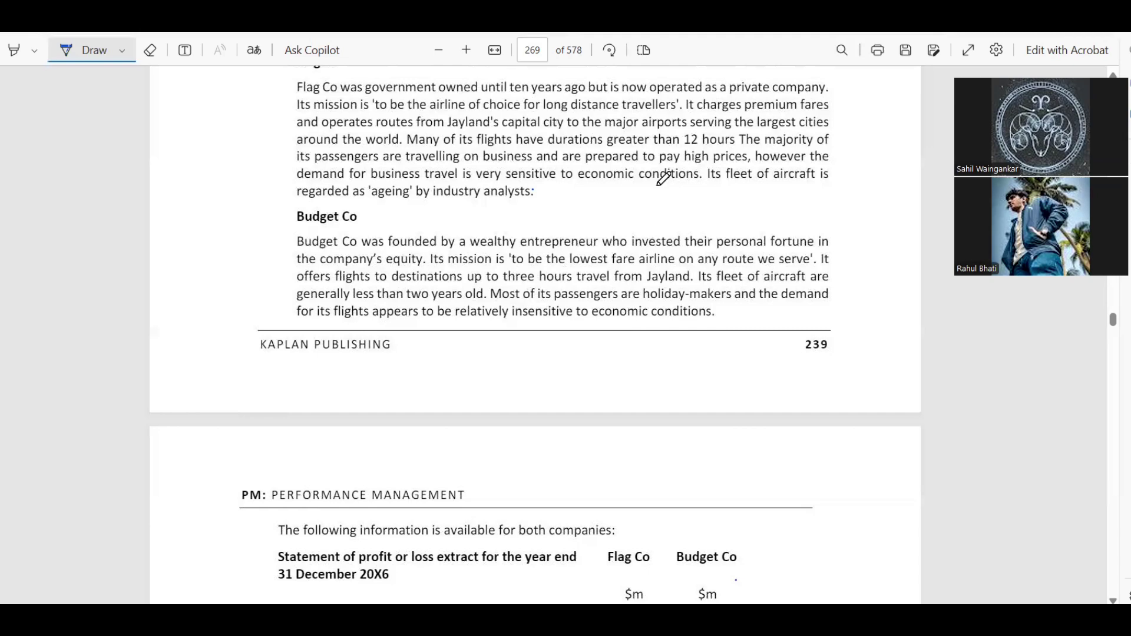
drag(517, 180, 538, 178)
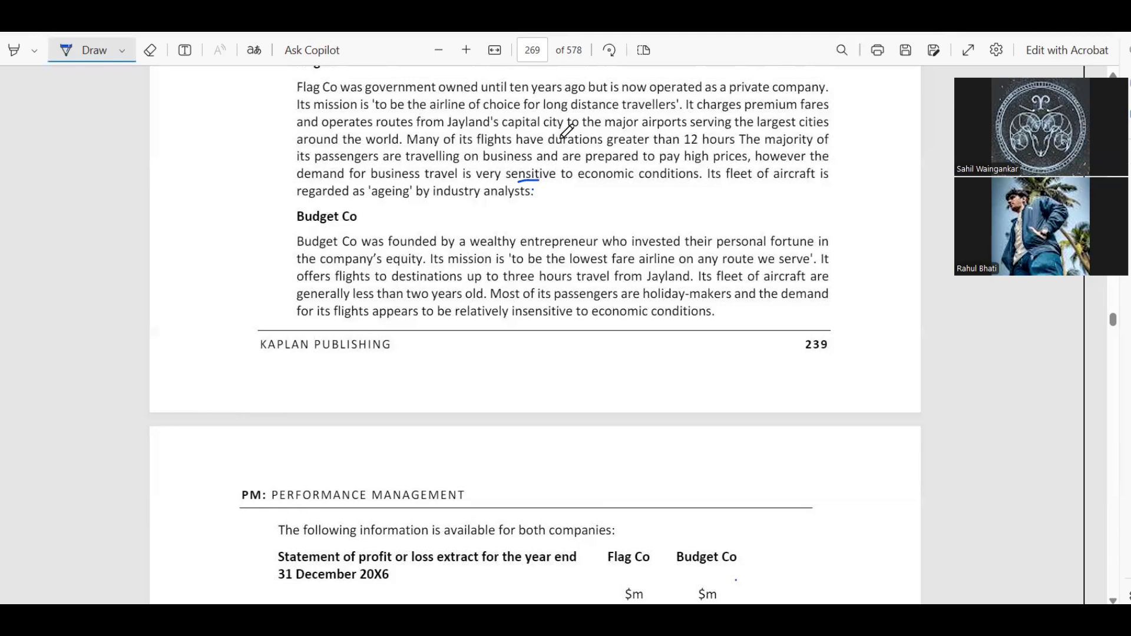
Check the companies' financial statements on page 270, and in Excel's blank Sheet124 enter 344 in the top cell of column A.
scroll(526, 399, down, 2)
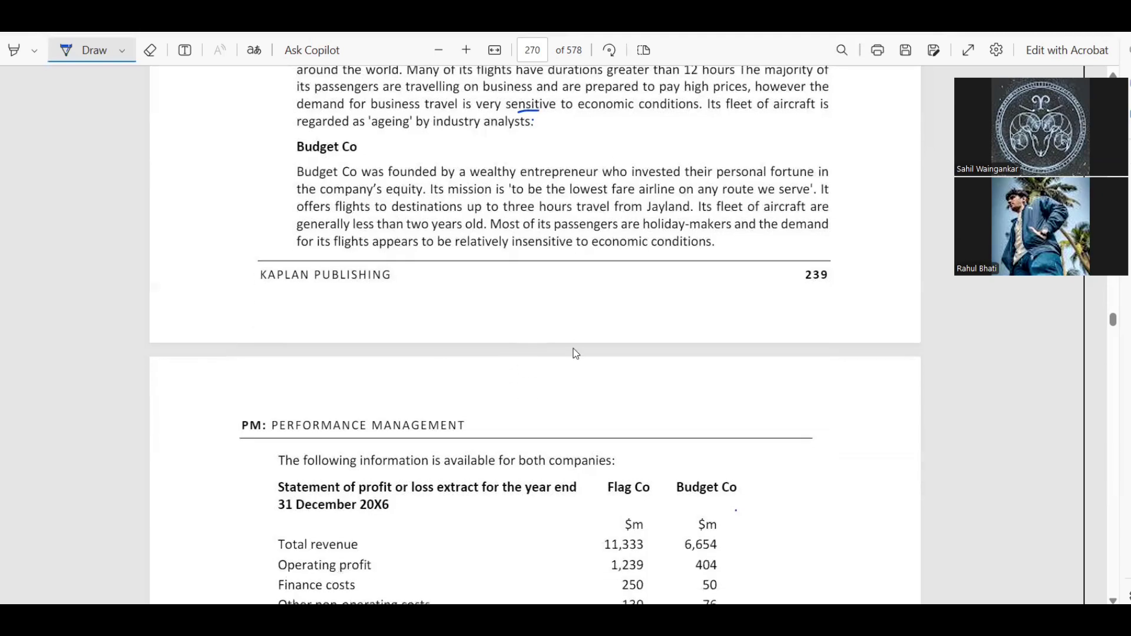
scroll(576, 354, down, 4)
scroll(575, 354, down, 3)
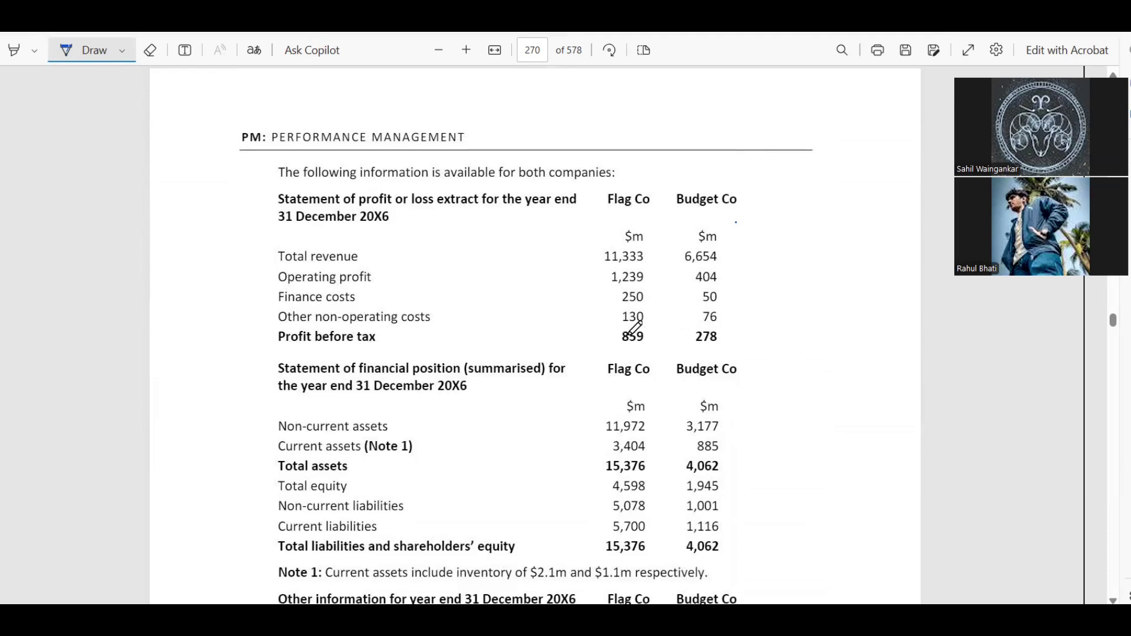
key(alt+Tab)
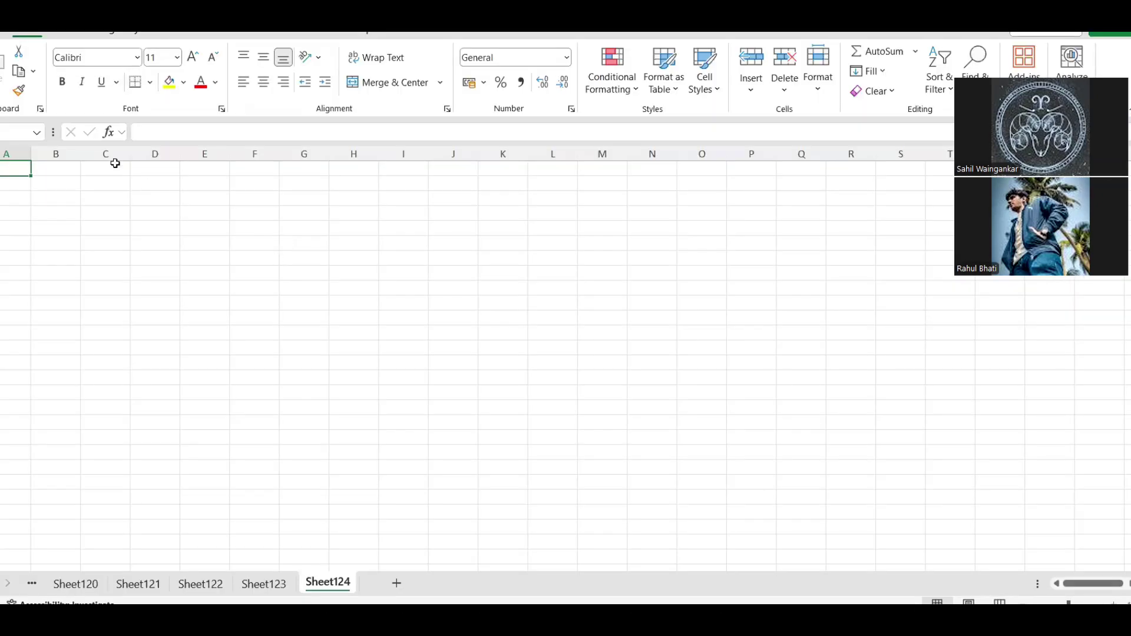
key(alt+Tab)
key(alt+Tab)
text(34)
key(Tab)
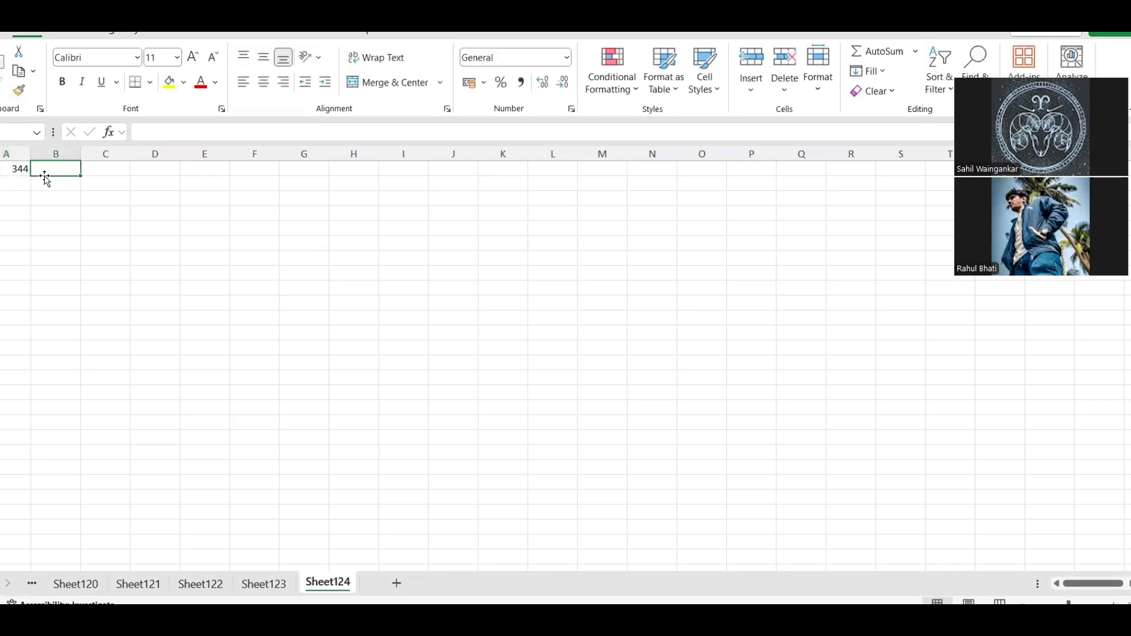
Enter the headings PARTICULARS, FLAG Co and BUDGET Co across columns C to E, two rows below the 344 entry.
key(Down)
key(Right)
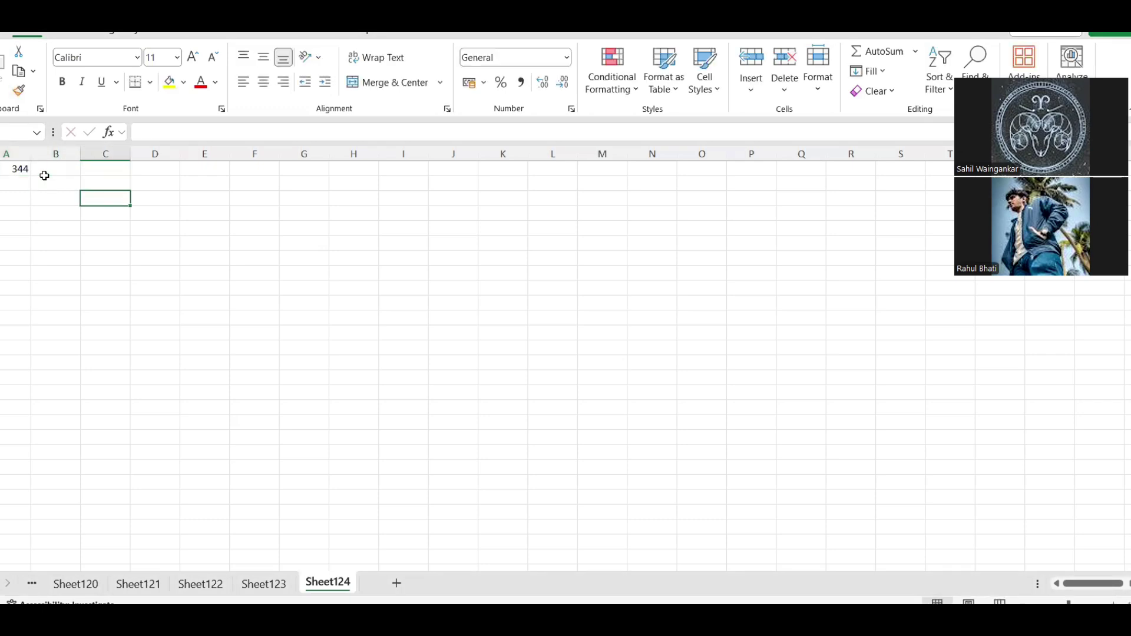
text(PARTICULARS)
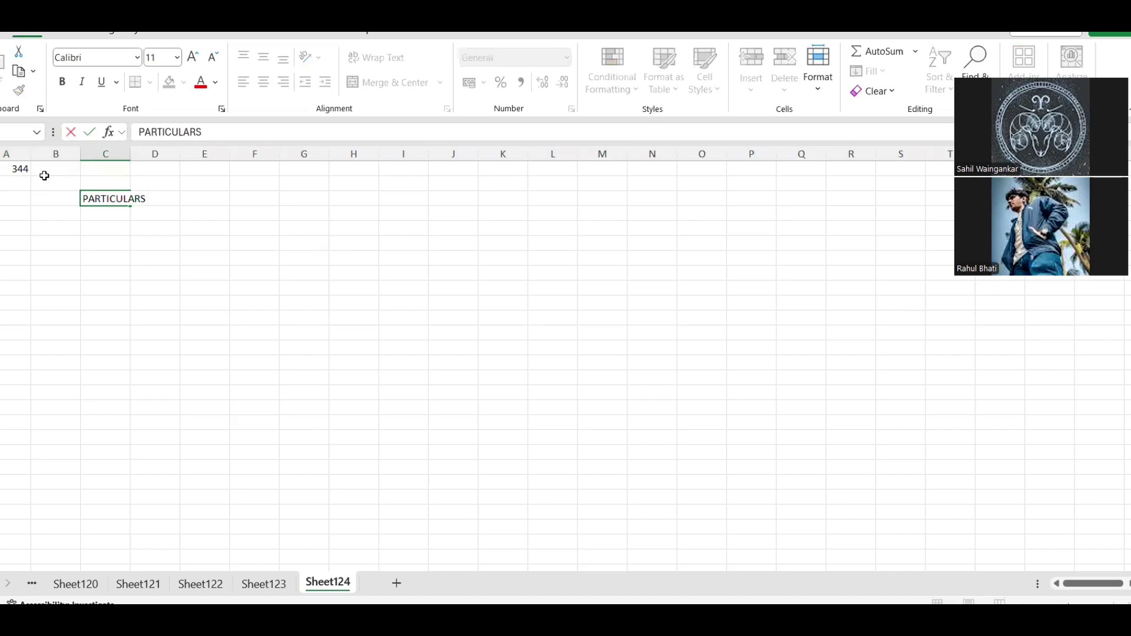
key(Tab)
key(alt+Tab)
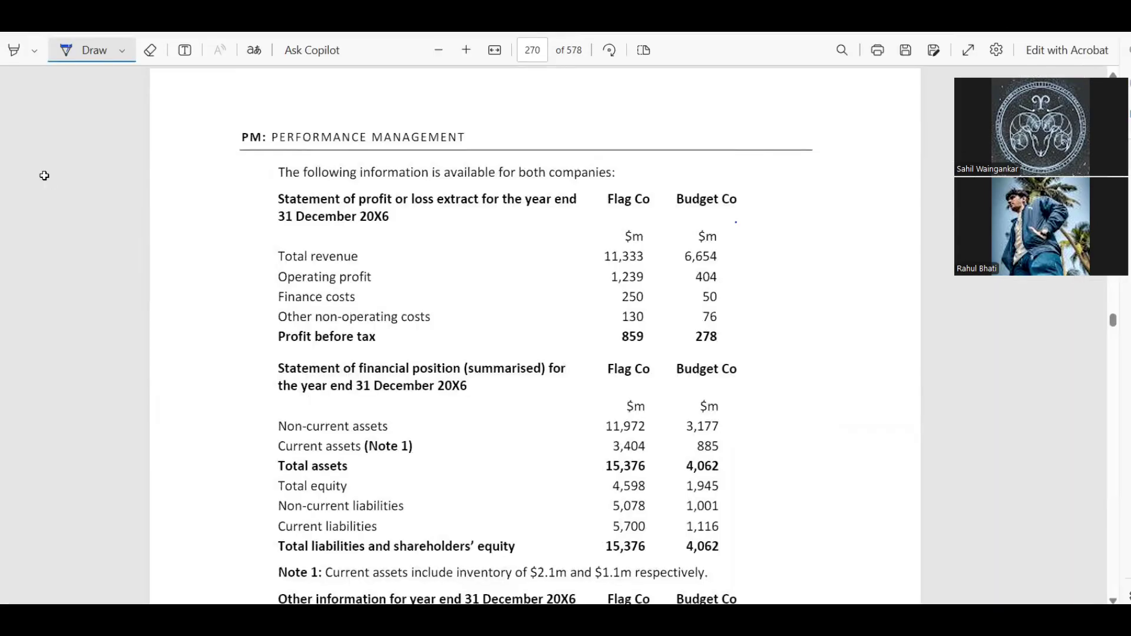
key(alt+Tab)
text(FLAG Co)
key(Tab)
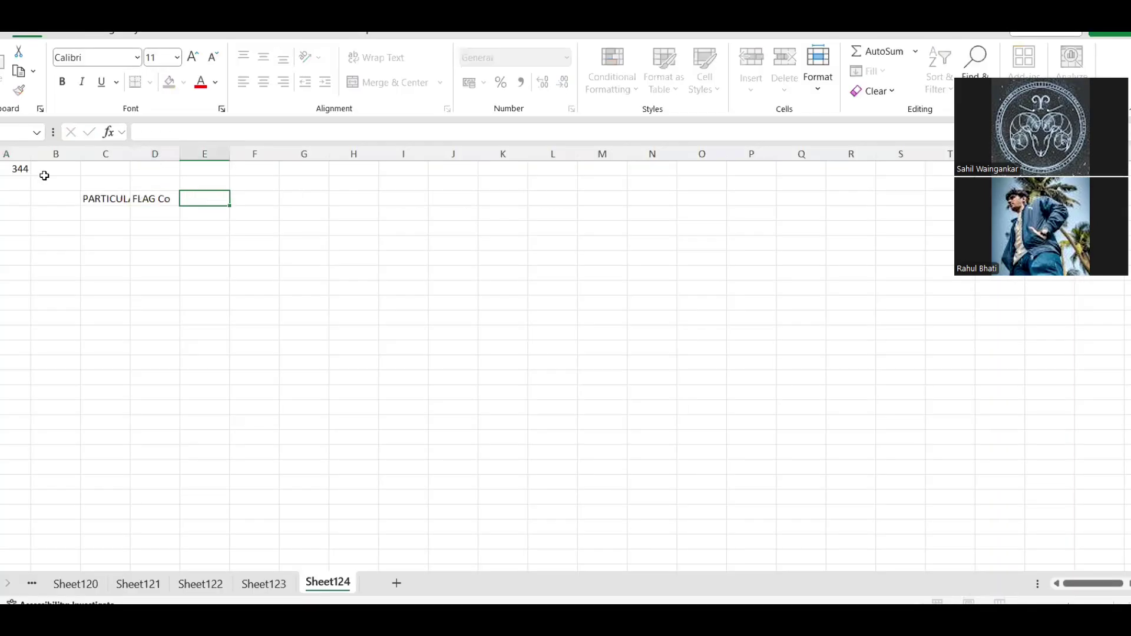
key(alt+Tab)
key(alt+Tab)
text(BUDGET Co)
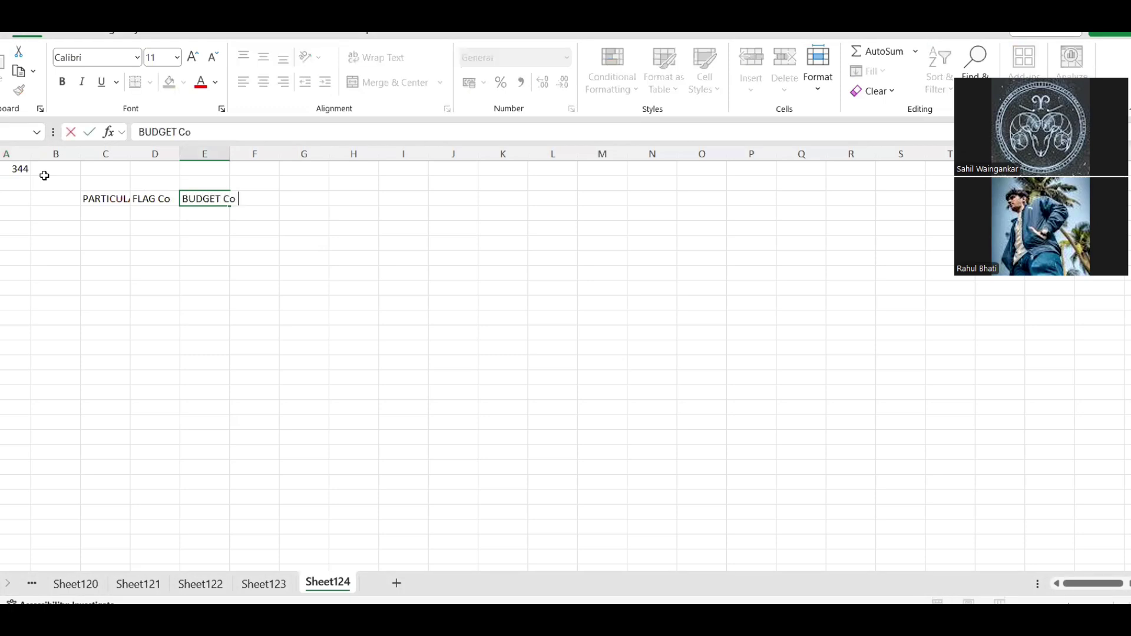
Widen columns C to E to fit their headings and make the three headings bold.
double_click(131, 154)
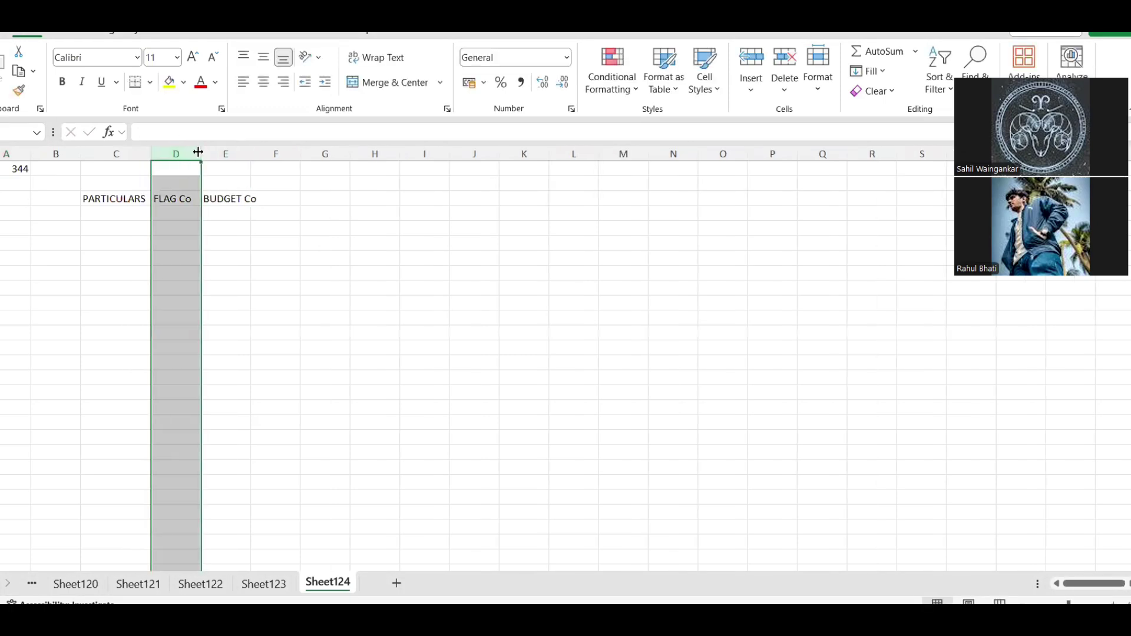
drag(199, 153, 275, 154)
drag(111, 202, 245, 195)
key(ctrl+b)
Enter the label "Net profit margin" in the PARTICULARS column, two rows below the heading.
click(136, 222)
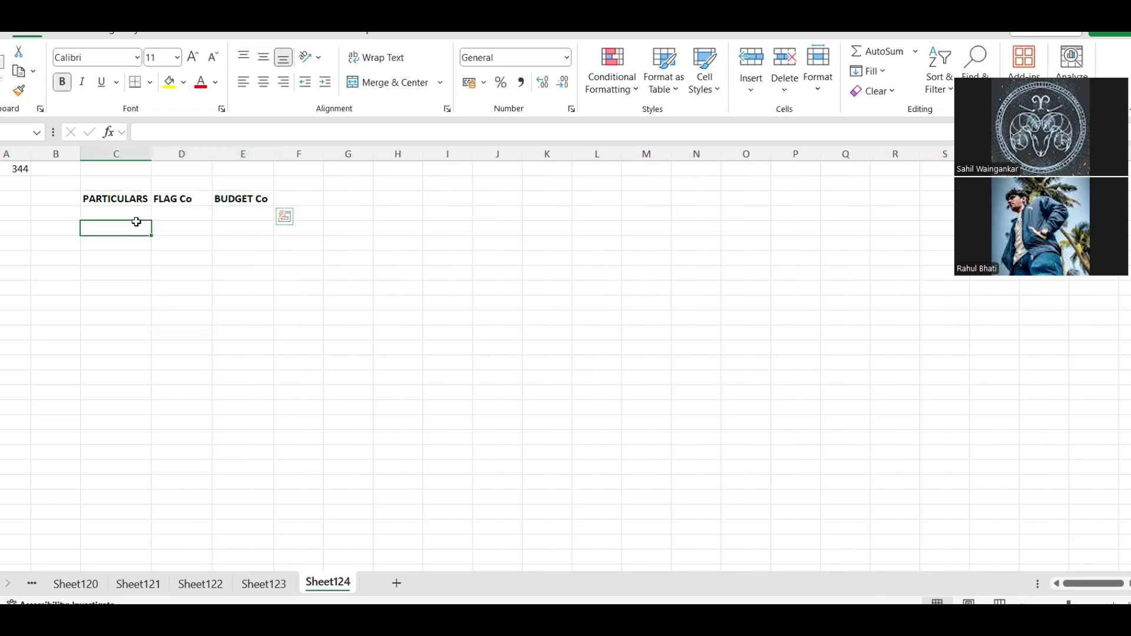
key(alt+Tab)
key(alt+Tab)
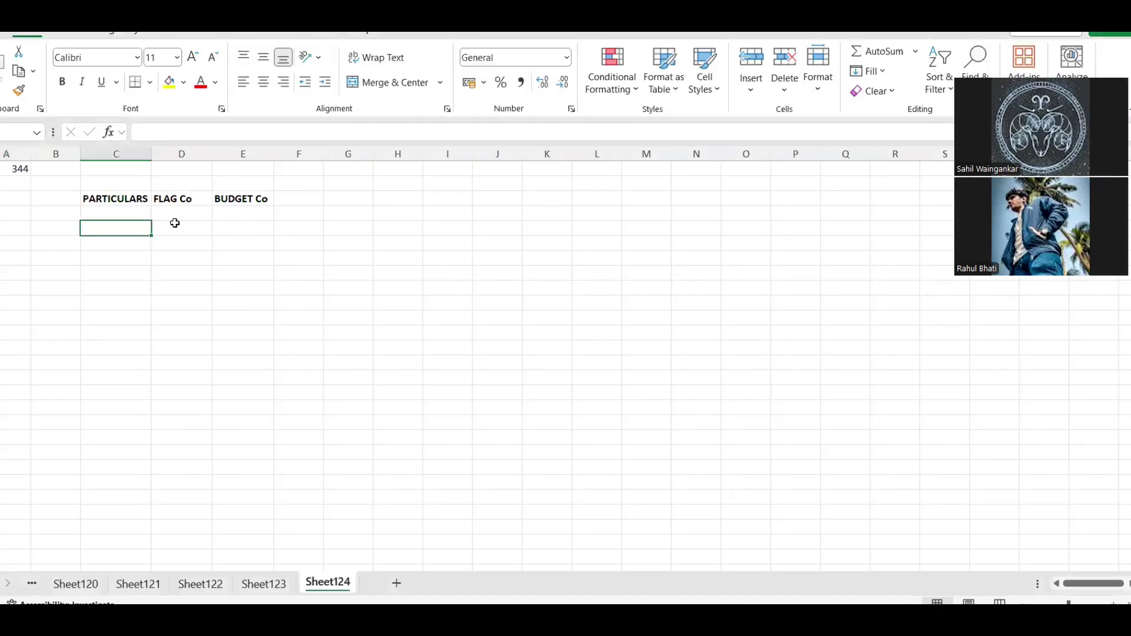
text(net p)
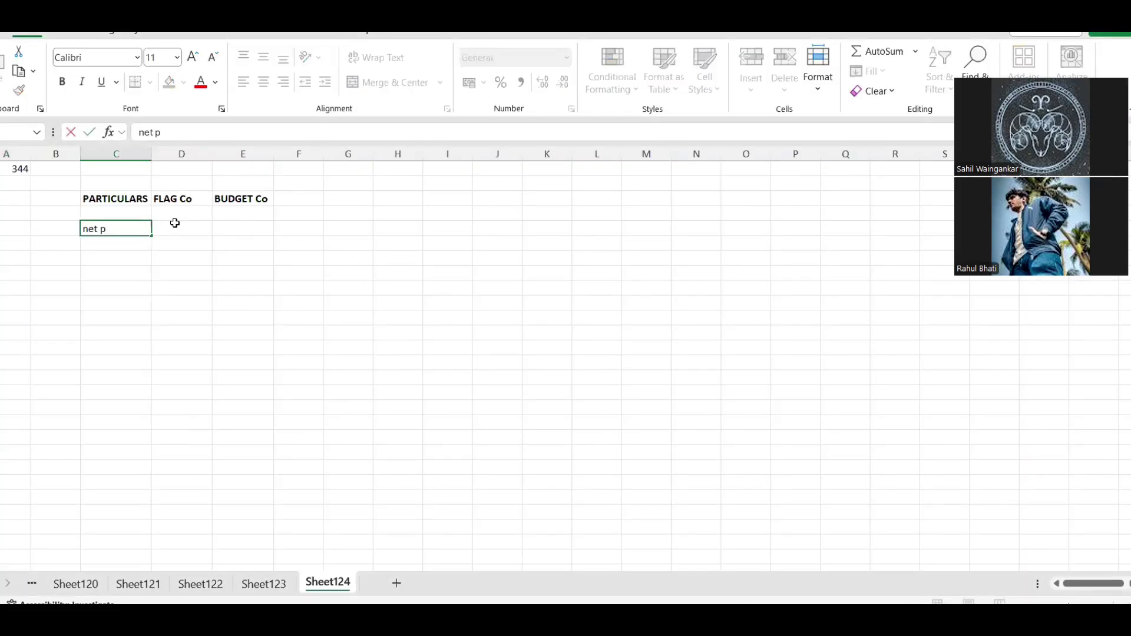
text(rofit margin)
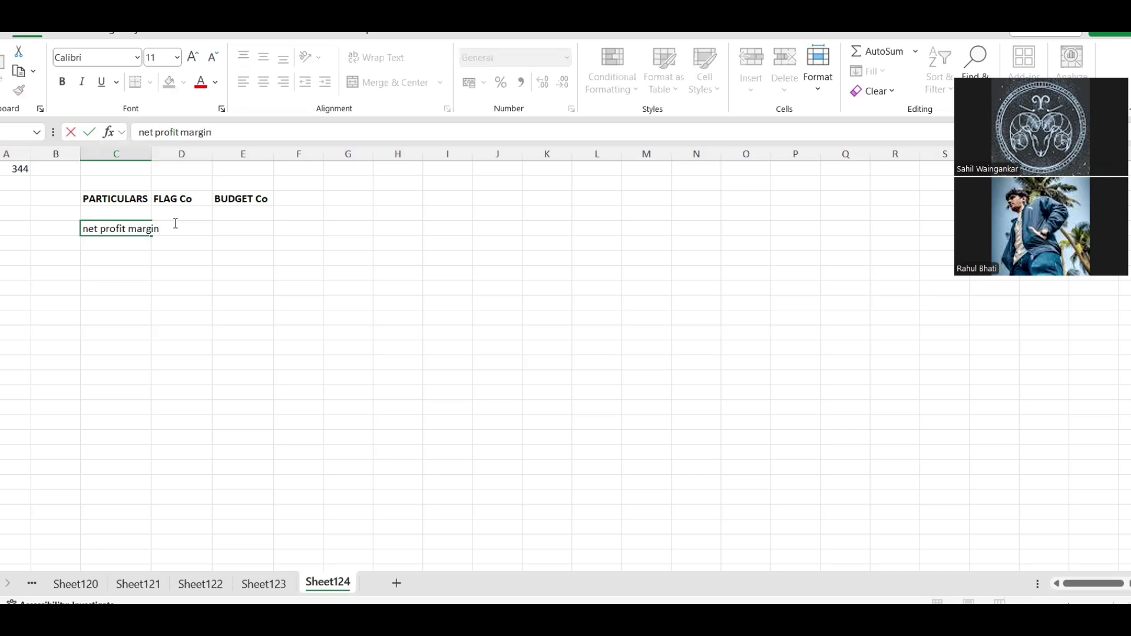
click(144, 130)
key(BackSpace)
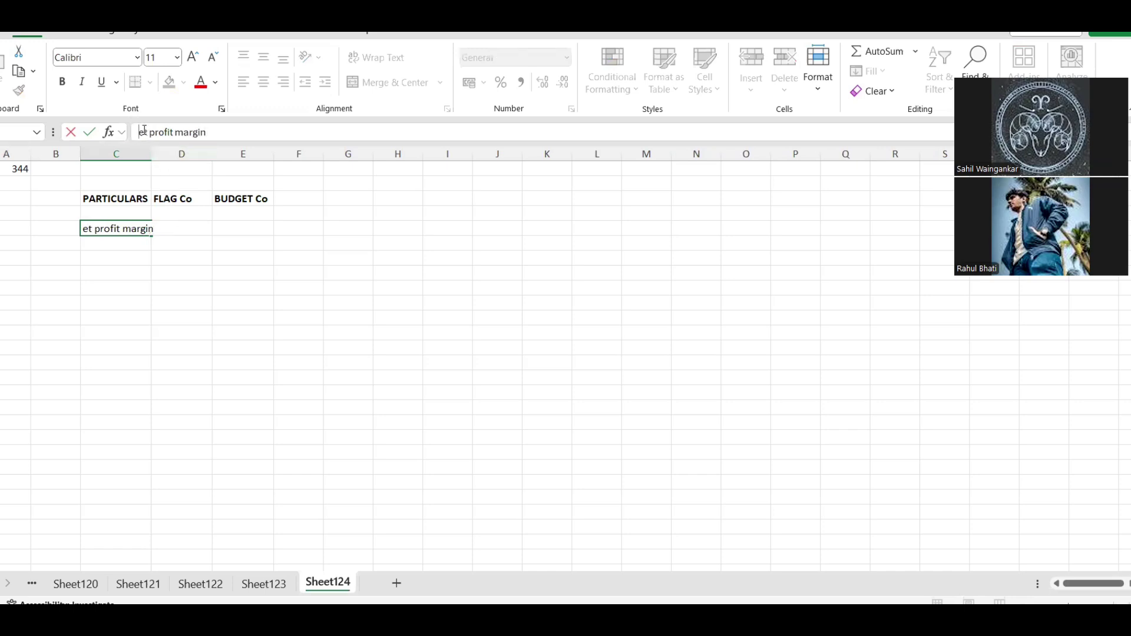
text(N)
key(Return)
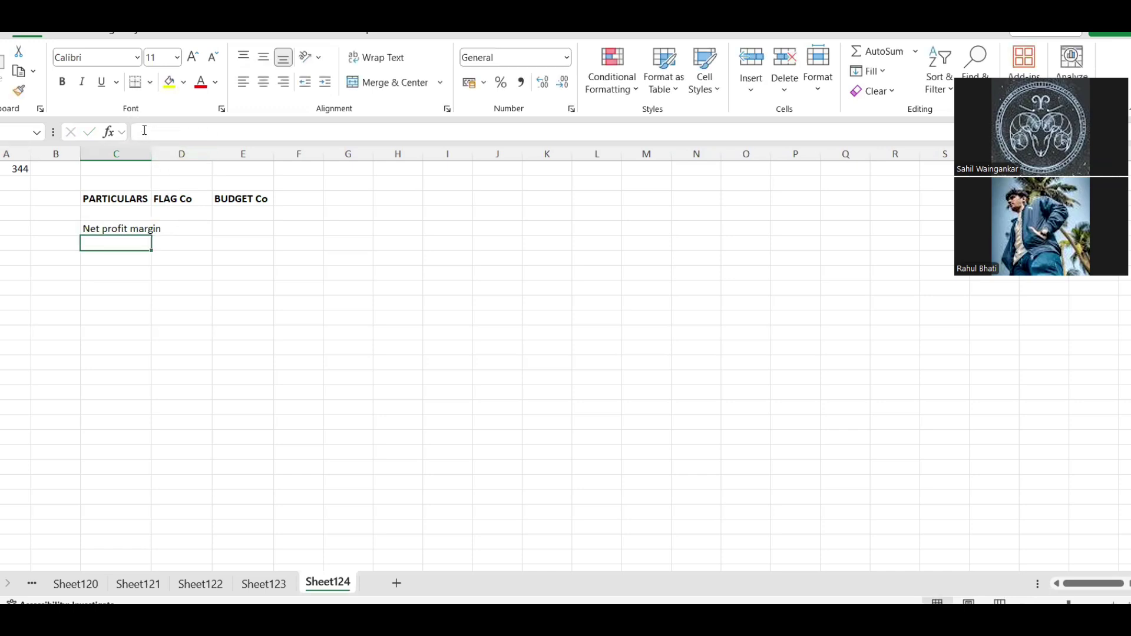
key(Right)
text(=)
key(alt+Tab)
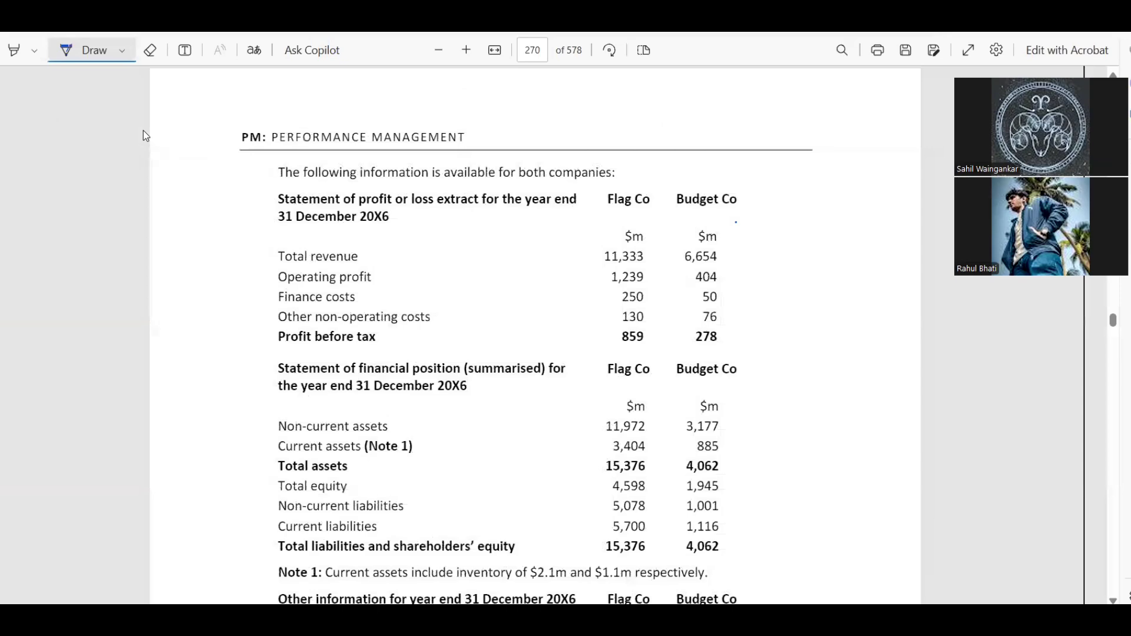
key(alt+Tab)
key(alt+Tab)
key(alt+Tab)
text(8)
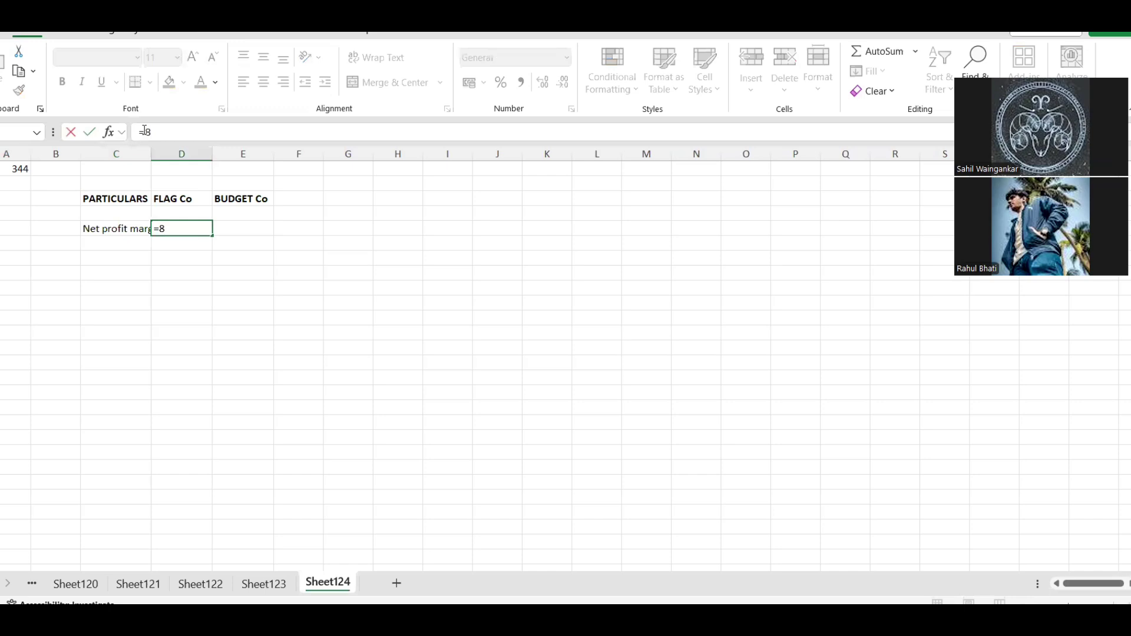
key(BackSpace)
key(Up)
key(Left)
key(BackSpace)
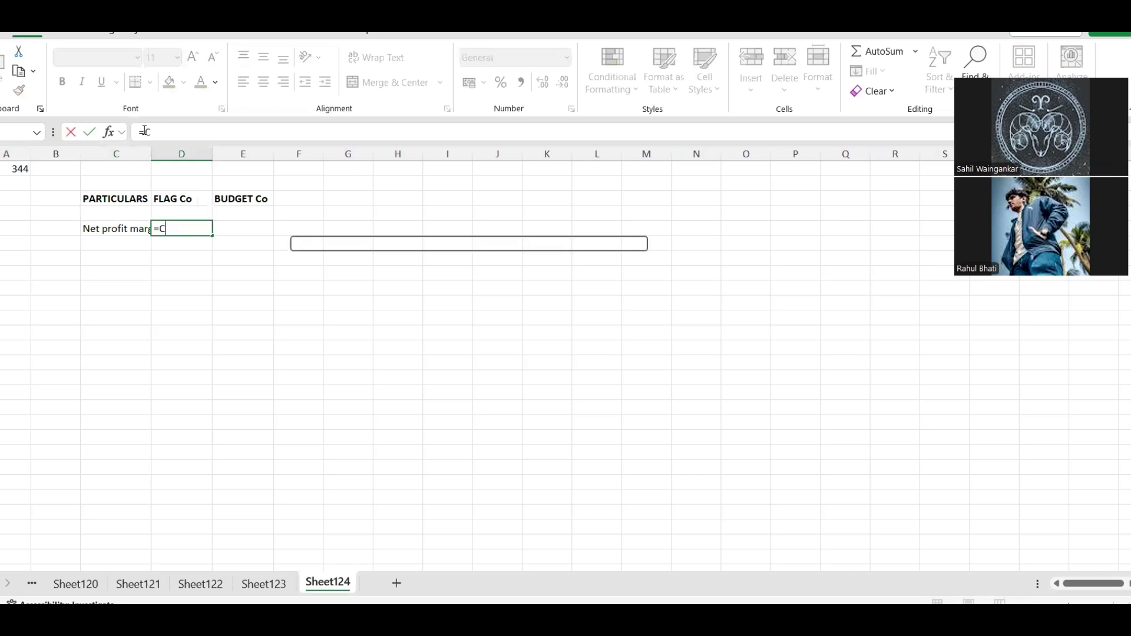
key(BackSpace)
key(BackSpace)
Move the "Net profit margin" label two rows down in the PARTICULARS column.
key(Left)
key(ctrl+c)
key(Down)
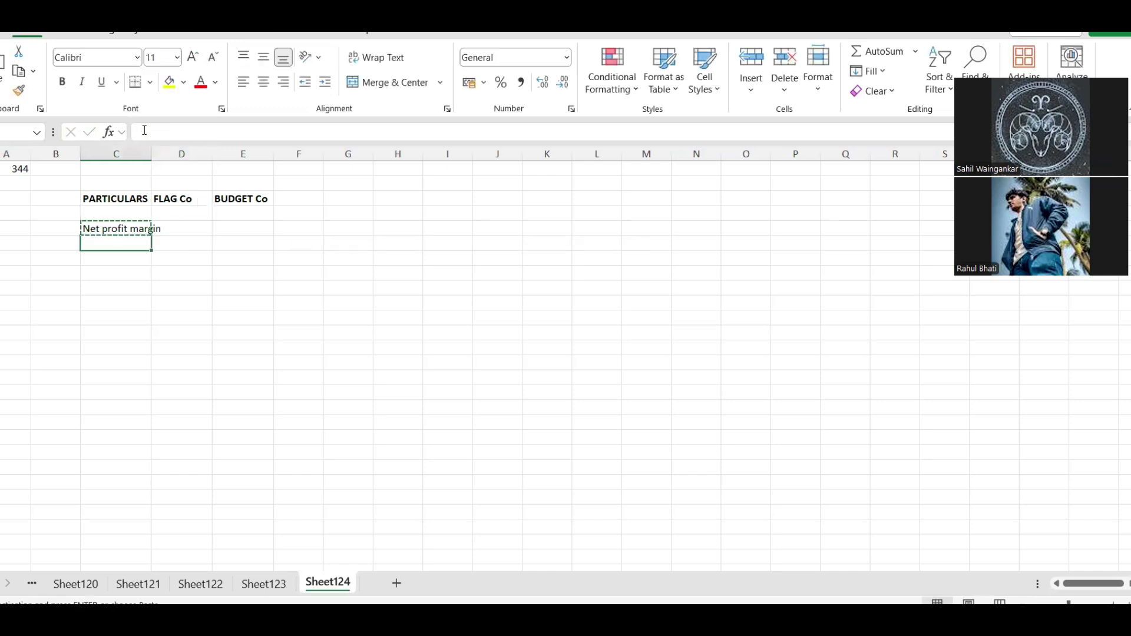
key(Down)
key(ctrl+v)
key(Up)
key(Up)
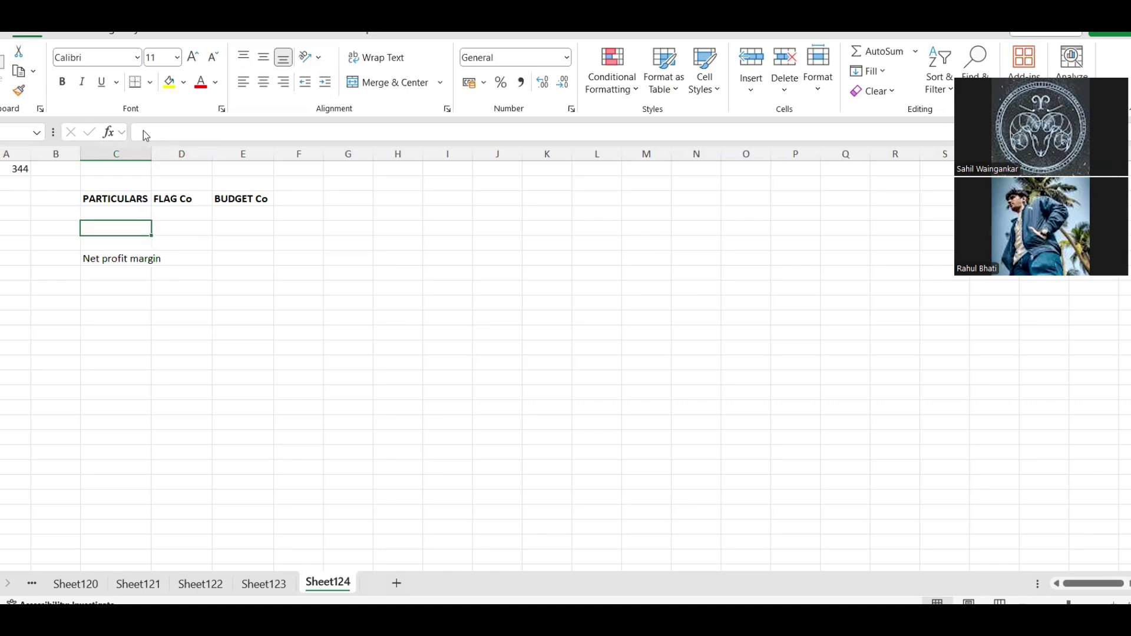
Move the "Net profit margin" label one more row down to make further room above it.
key(alt+Tab)
key(alt+Tab)
key(Right)
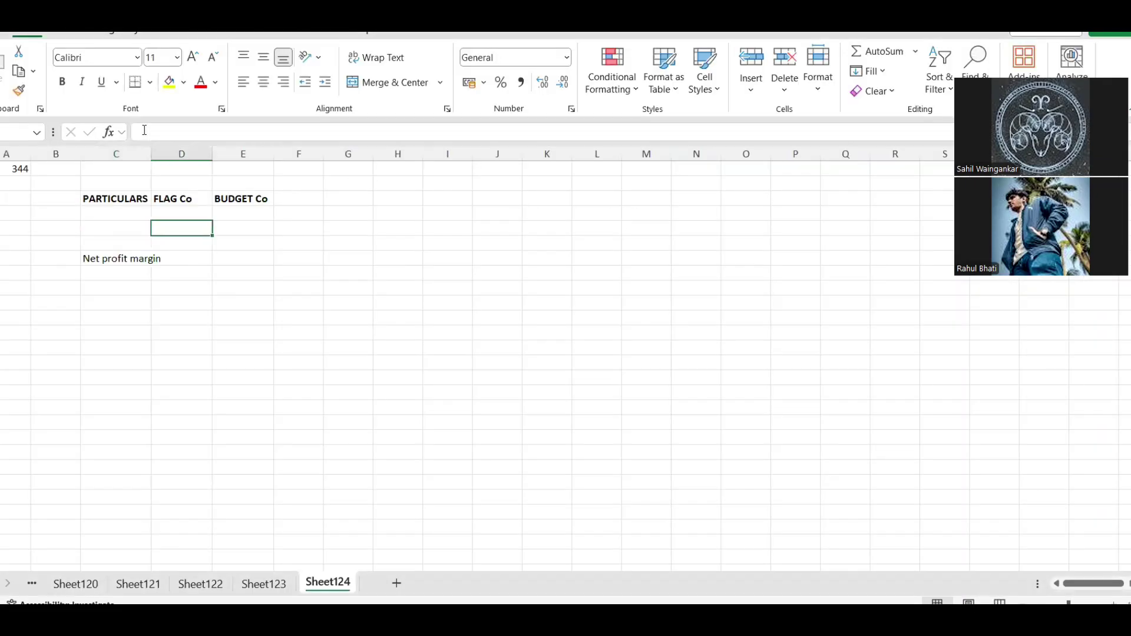
key(Left)
key(Down)
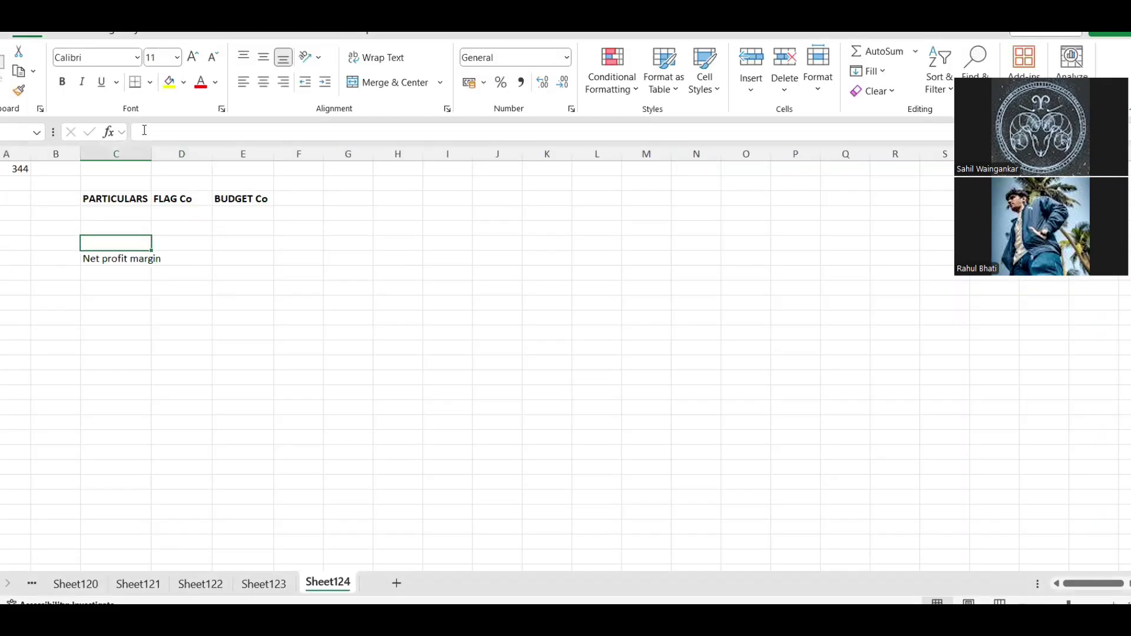
key(Down)
key(ctrl+x)
key(Down)
key(ctrl+v)
key(Up)
key(Up)
key(Up)
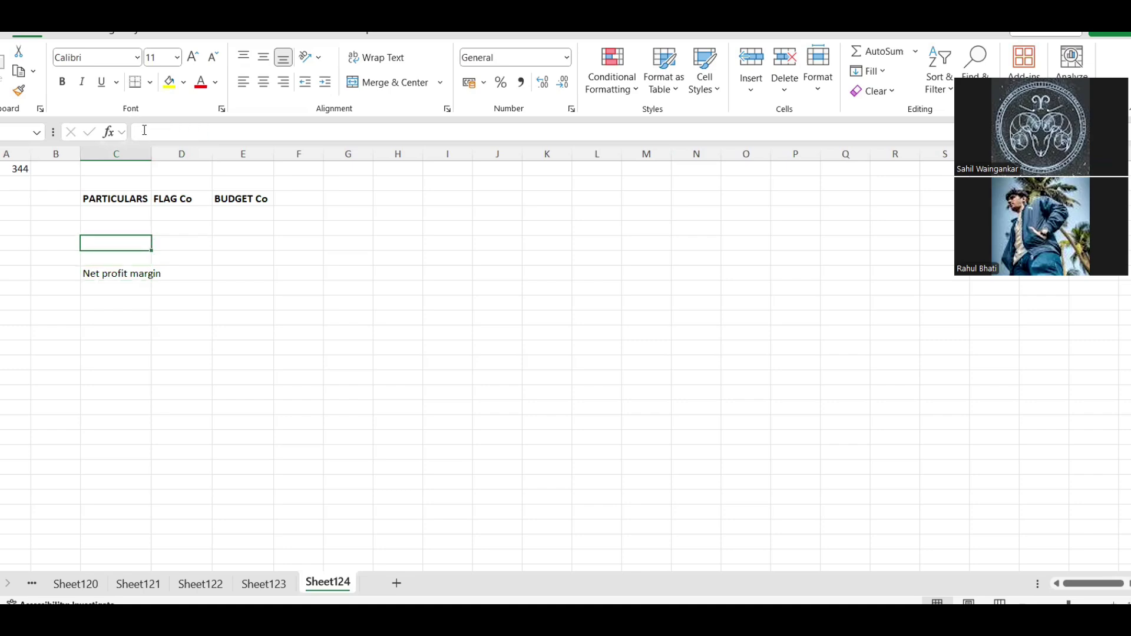
text(NET PROFIT)
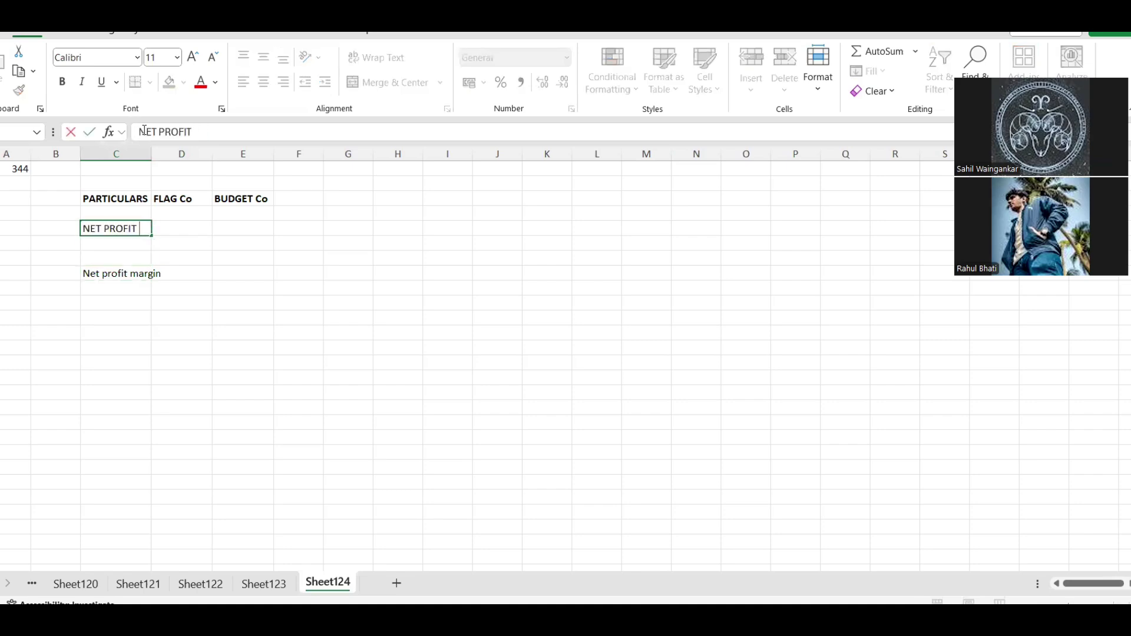
key(alt+Tab)
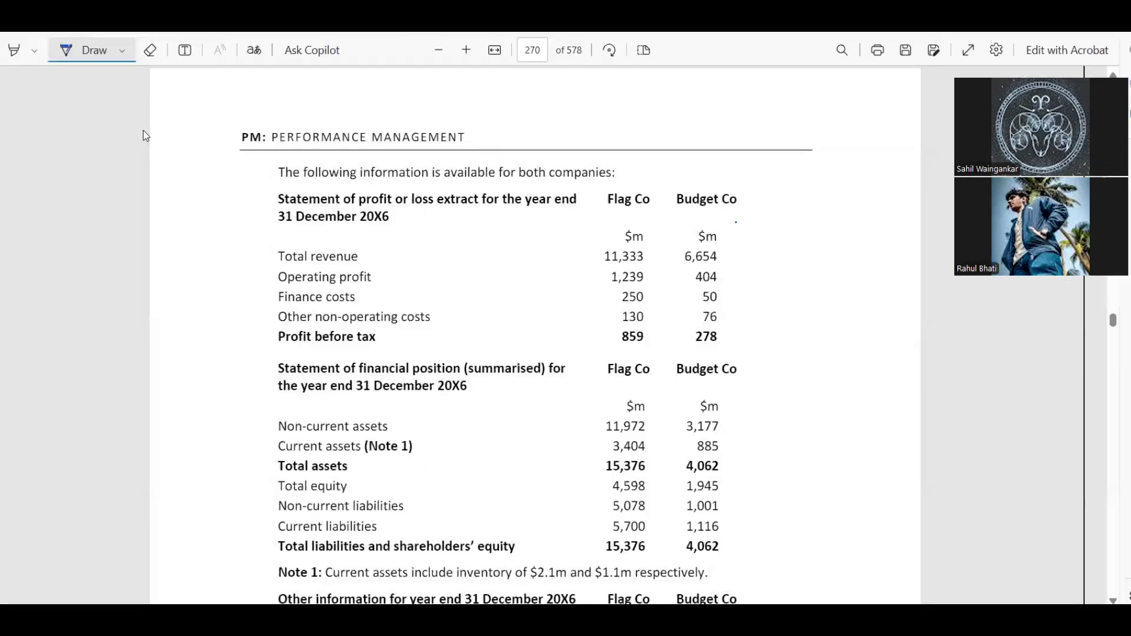
key(alt+Tab)
key(alt+Tab)
key(alt+Tab)
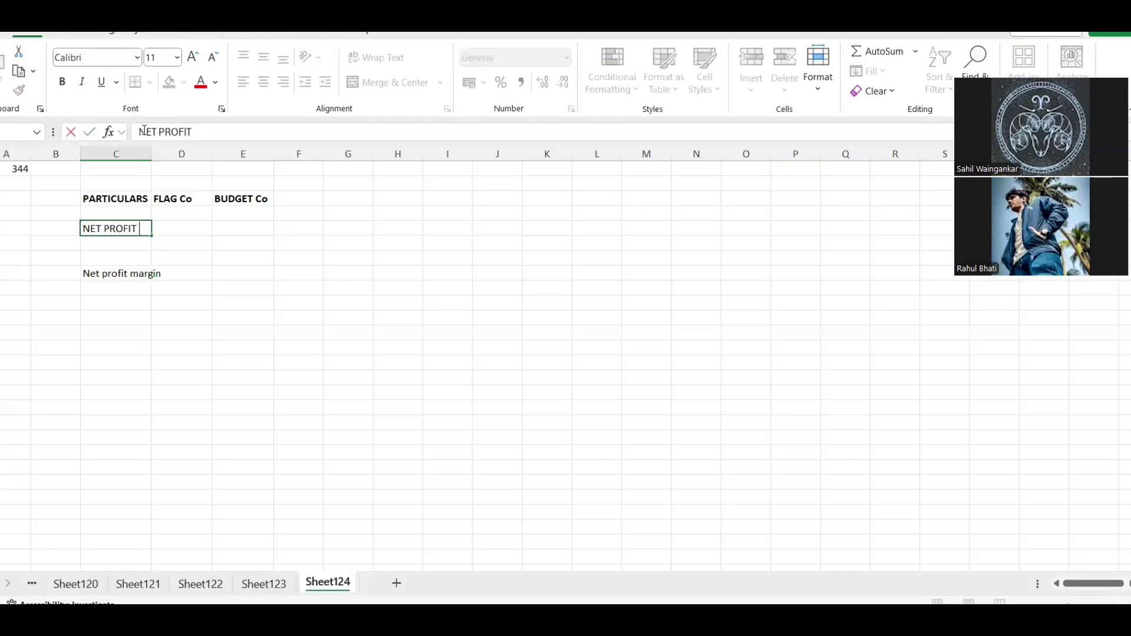
key(BackSpace)
key(BackSpace)
key(BackSpace)
key(BackSpace)
key(BackSpace)
key(BackSpace)
key(BackSpace)
key(BackSpace)
key(BackSpace)
key(BackSpace)
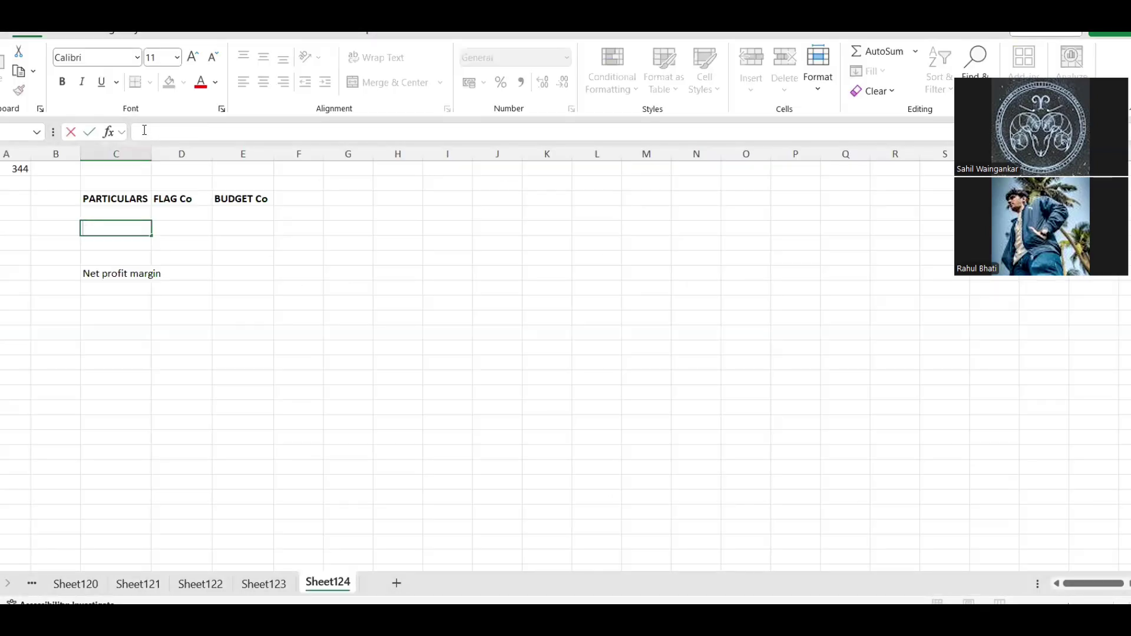
Enter the label PROFIT BEFORE TAX in the PARTICULARS column, two rows below the heading.
text(PROFIT BEFORE TAX)
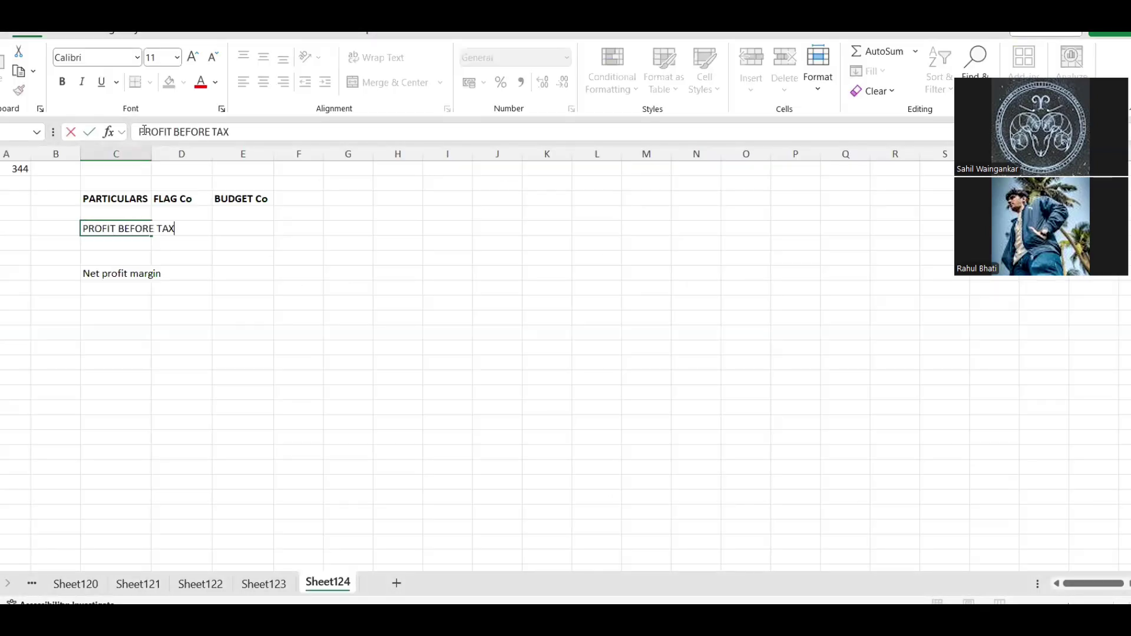
key(Tab)
key(alt+Tab)
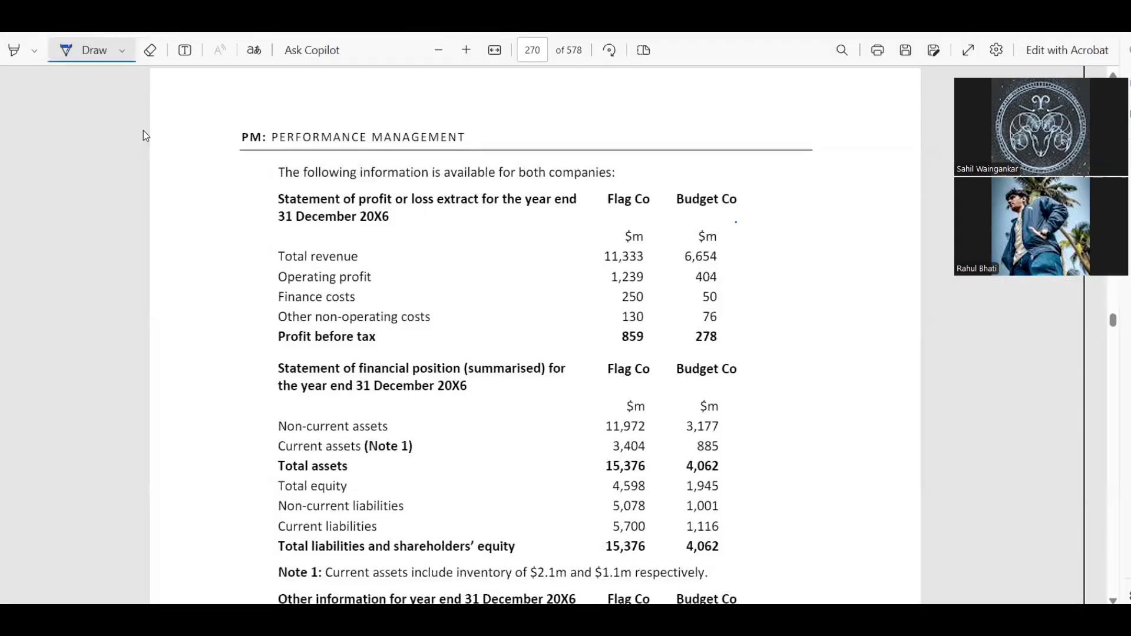
key(alt+Tab)
key(Return)
Switch back to the Excel sheet and change the "Net profit margin" label to "Net OPERATING profit margin".
key(alt+Tab)
key(alt+Tab)
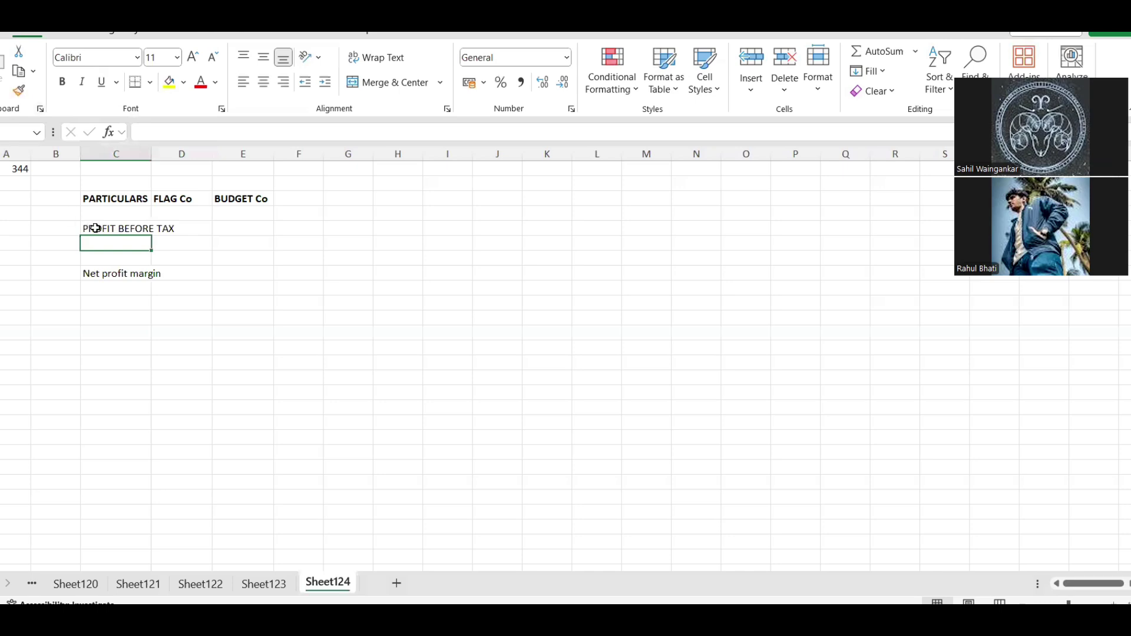
click(114, 277)
click(154, 133)
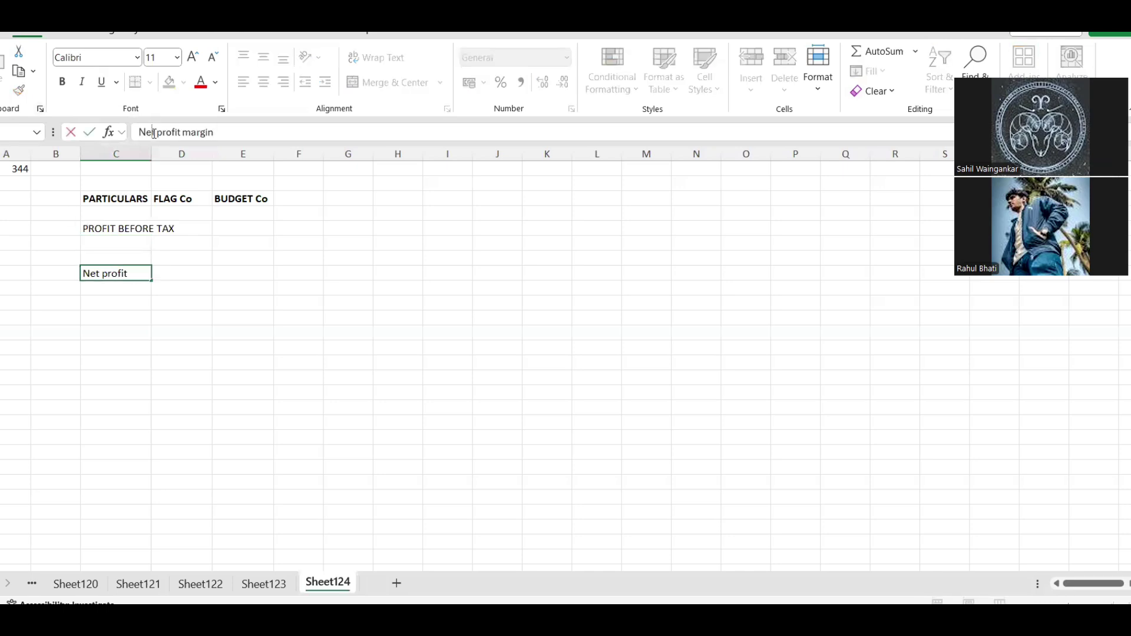
text(OPERATING)
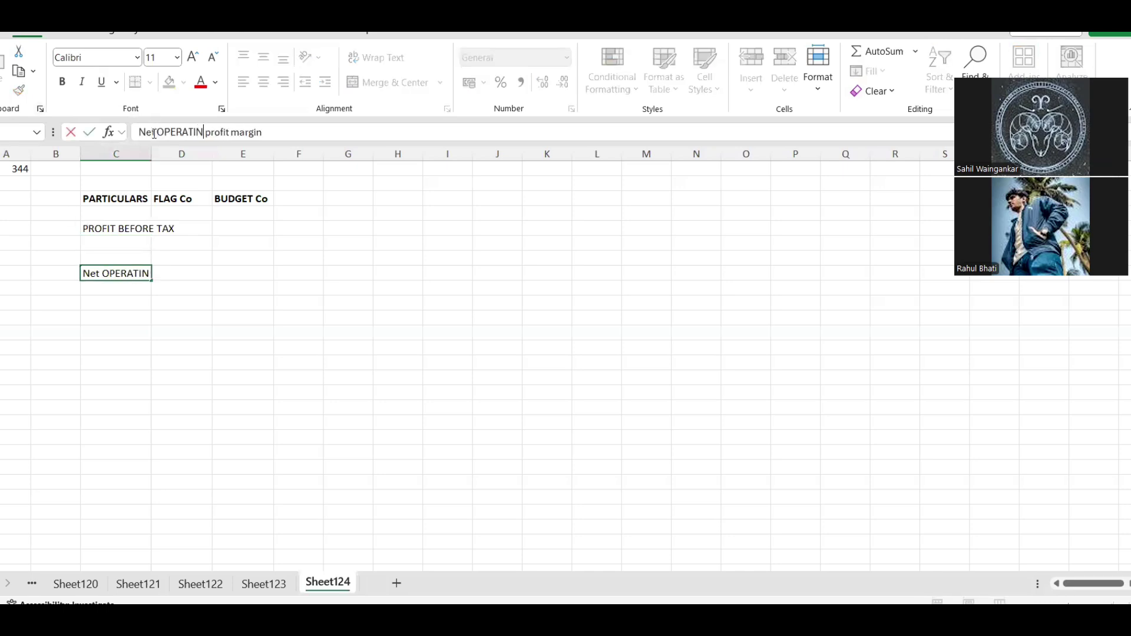
click(156, 316)
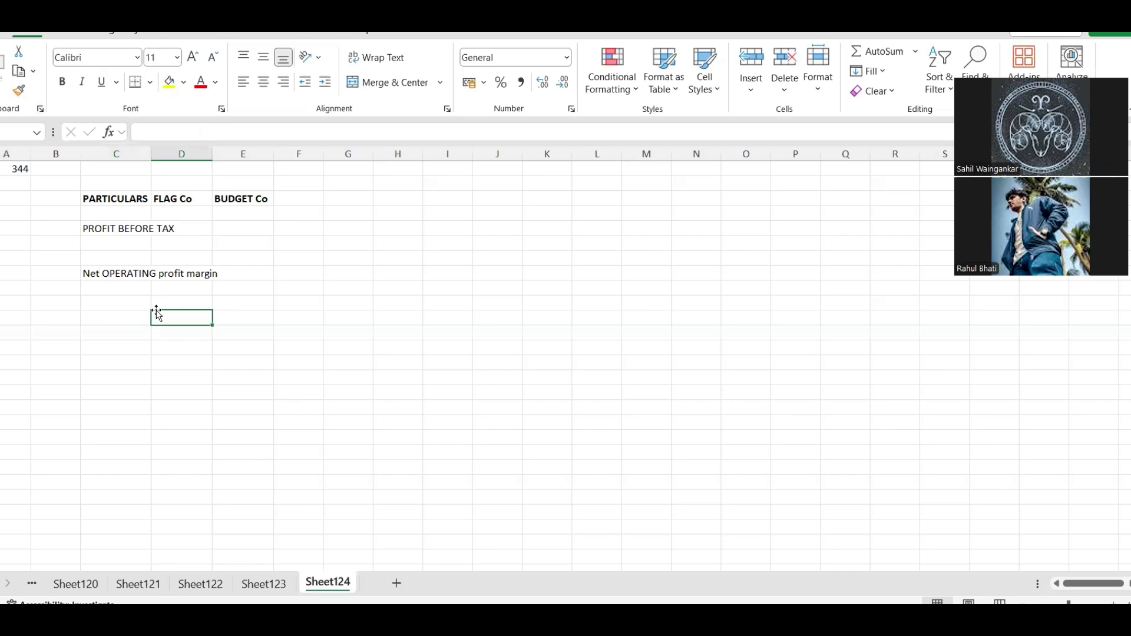
Replace the PROFIT BEFORE TAX label with OPERATING PROFIT, checking the line items in the textbook PDF.
click(131, 241)
key(alt+Tab)
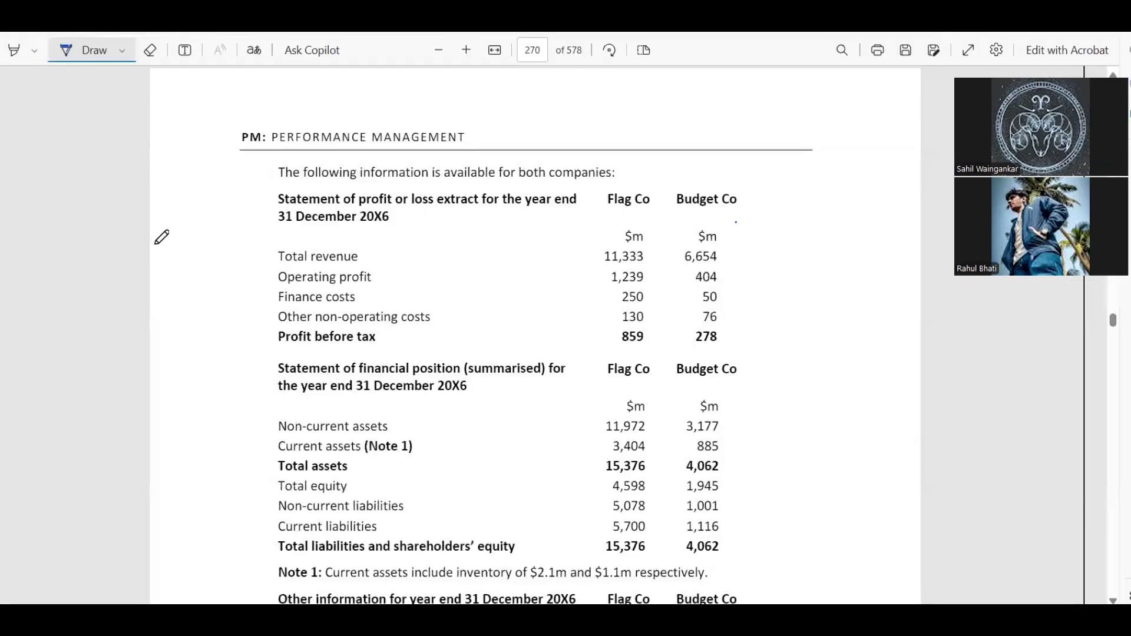
key(alt+Tab)
click(117, 219)
text(OPERA)
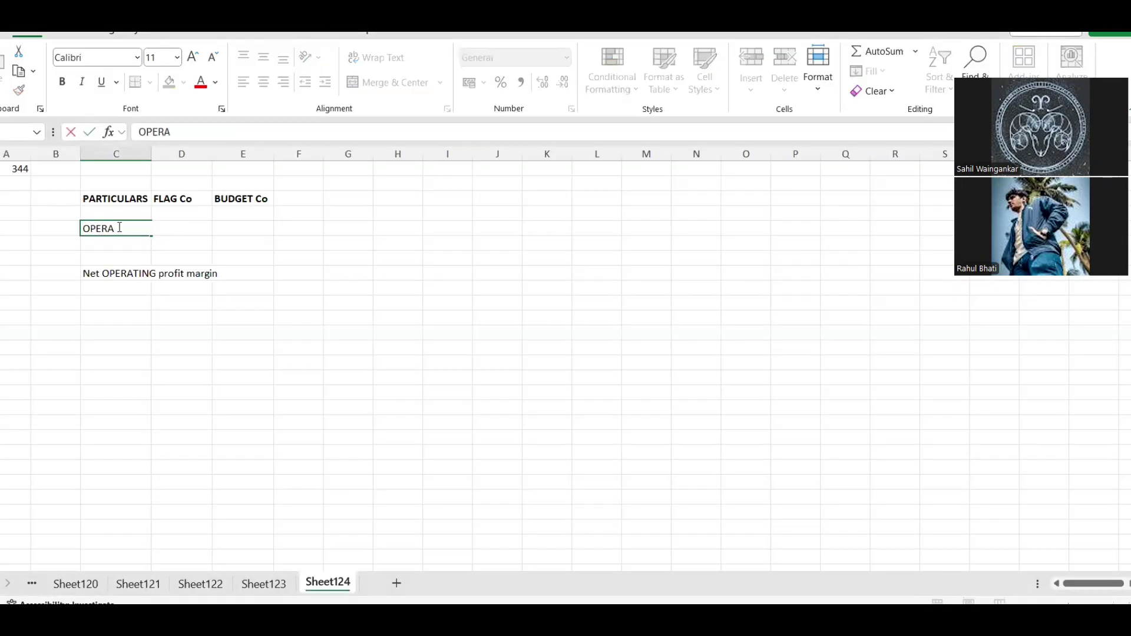
text(TING PROFIT)
key(Return)
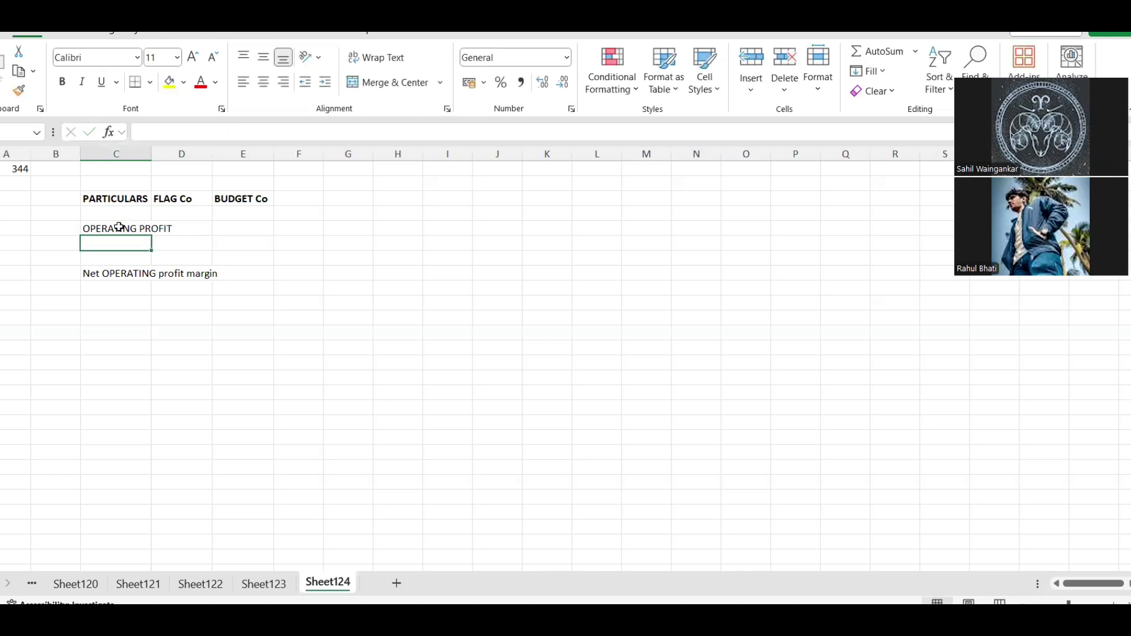
Enter the label REVENUE directly below OPERATING PROFIT in the PARTICULARS column.
text(S)
key(BackSpace)
text(REVENUE)
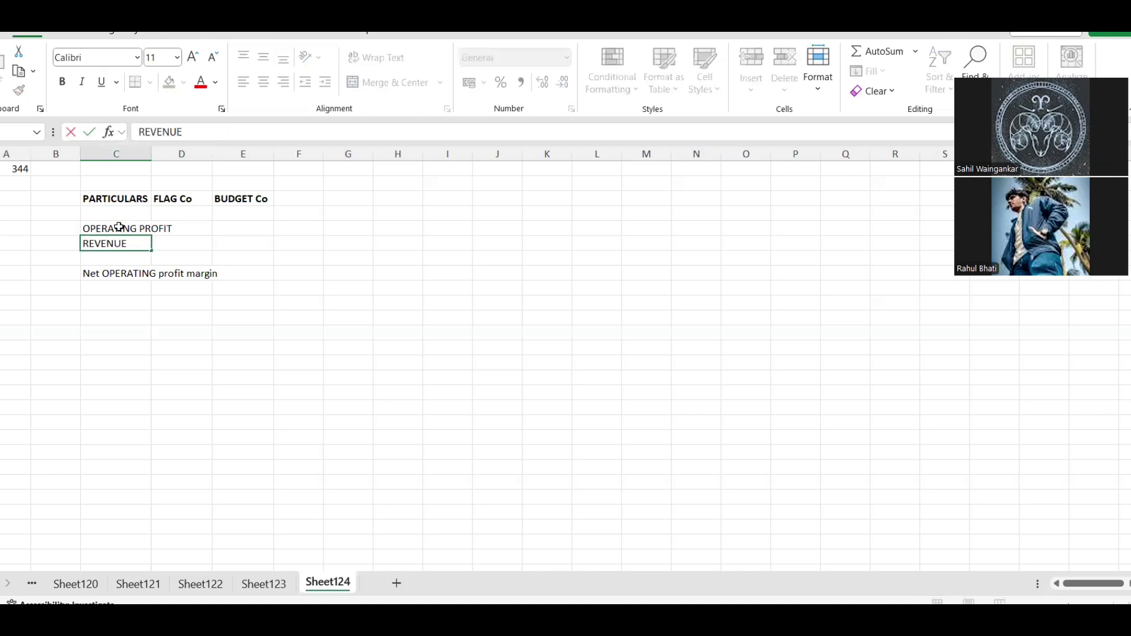
key(Tab)
Enter the formula =D5/D6 in the FLAG Co column below the revenue row to divide operating profit by revenue.
key(Tab)
key(Down)
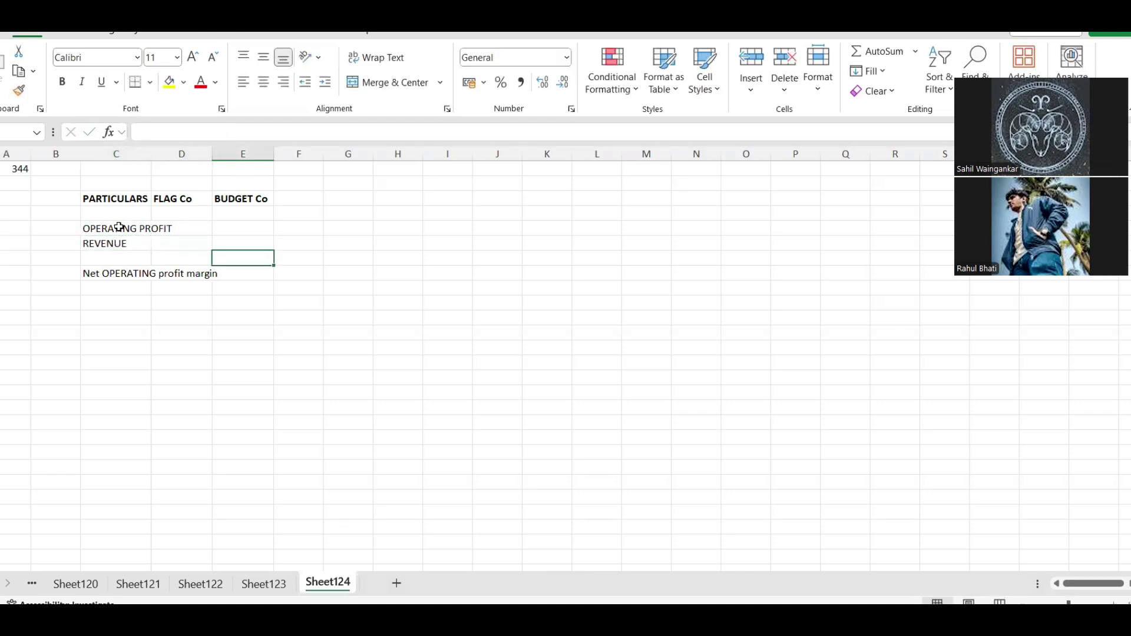
key(Left)
text(=)
key(Up)
key(Up)
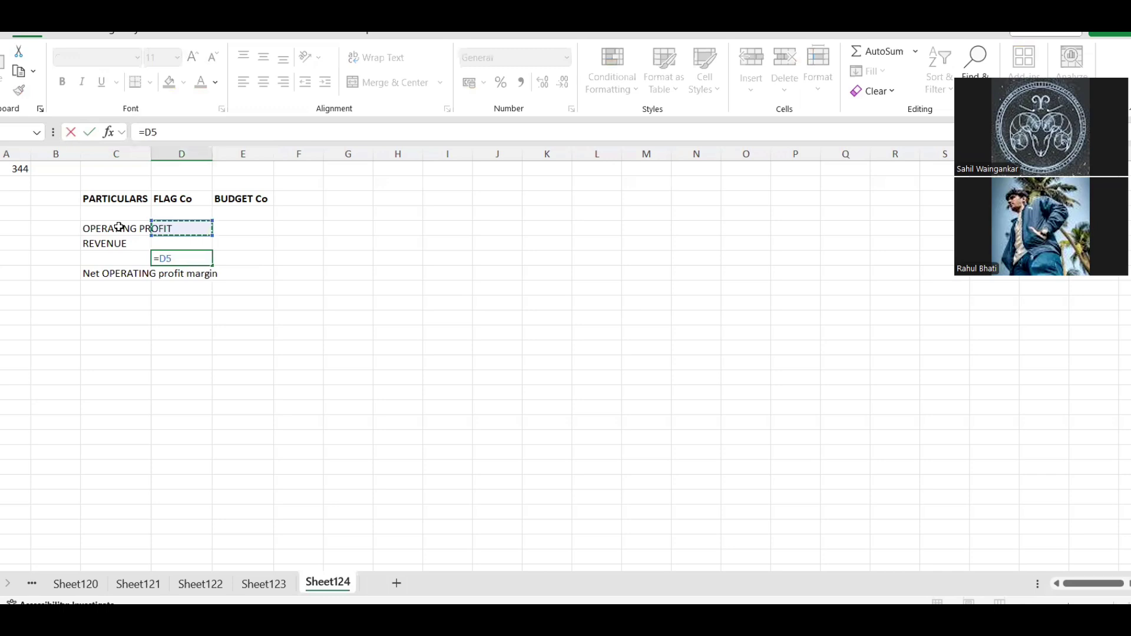
text(/)
key(Down)
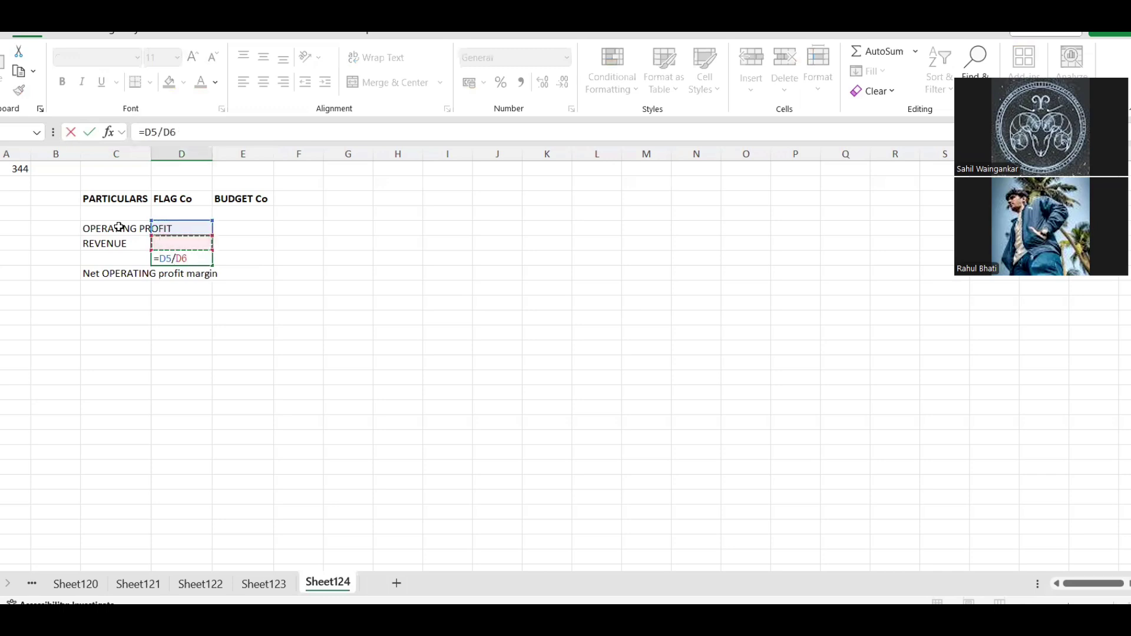
key(Return)
Copy the Flag Co ratio formula into the adjacent BUDGET Co cell.
key(Up)
key(ctrl+c)
key(Right)
key(ctrl+v)
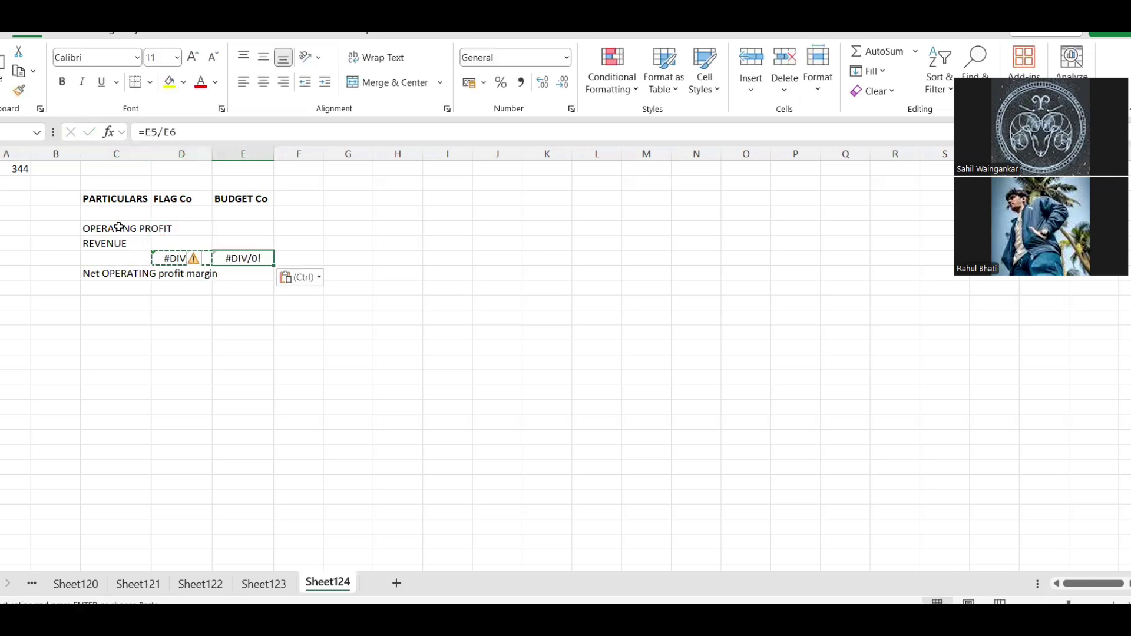
Format the Net OPERATING profit margin row bold with a yellow fill across the label, FLAG Co and BUDGET Co columns.
key(Down)
key(Left)
key(Left)
key(ctrl)
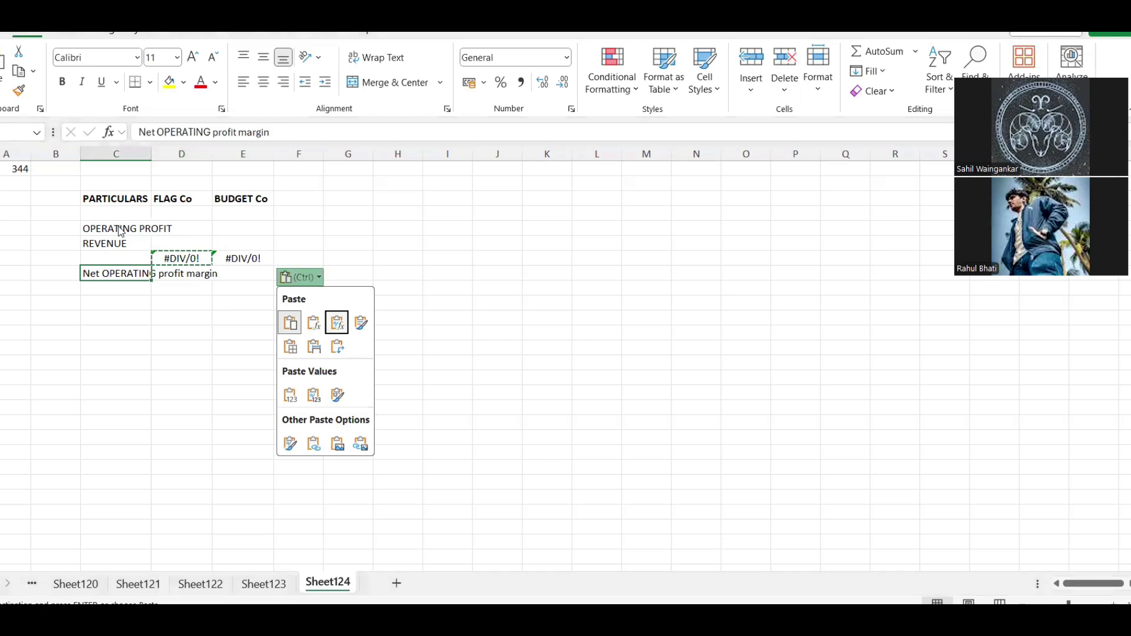
key(Escape)
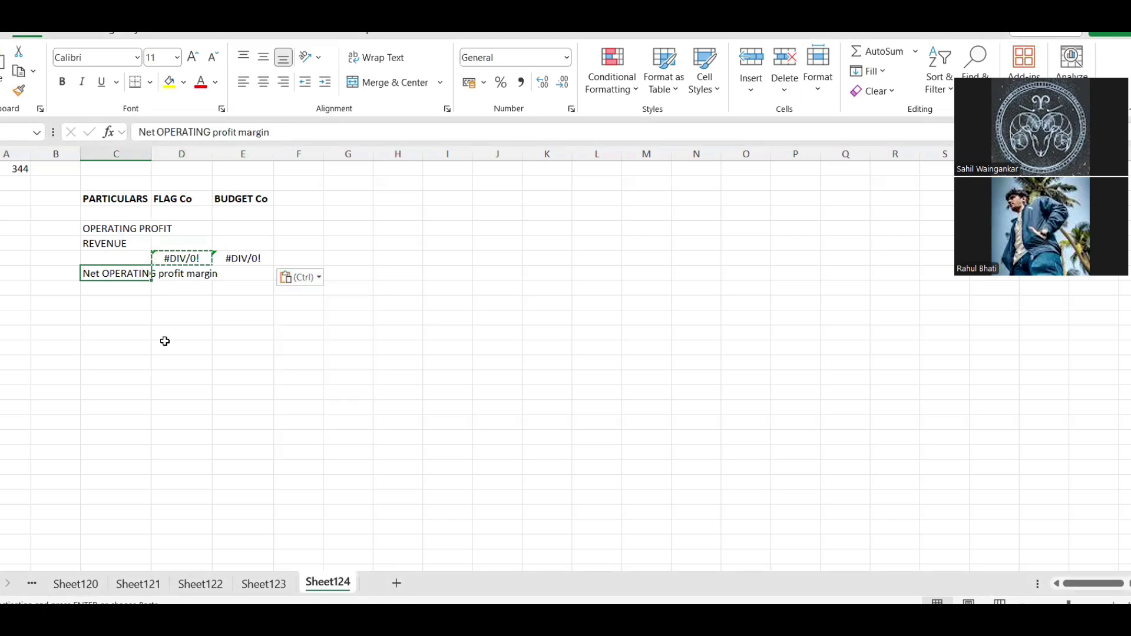
key(shift+Right)
key(shift+Right)
key(ctrl+b)
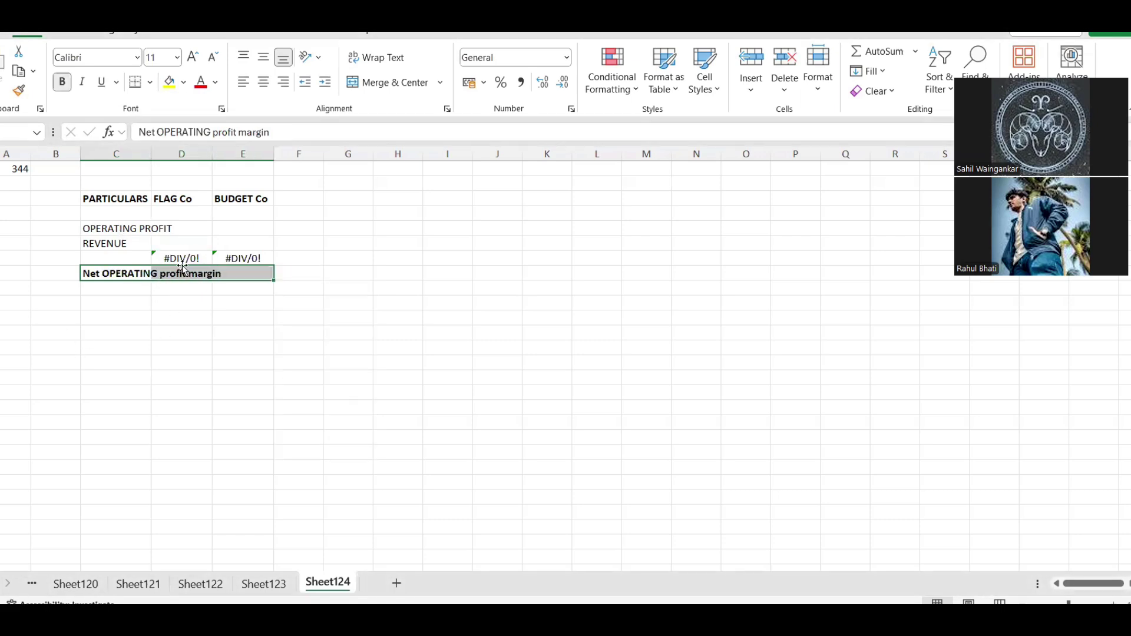
click(170, 82)
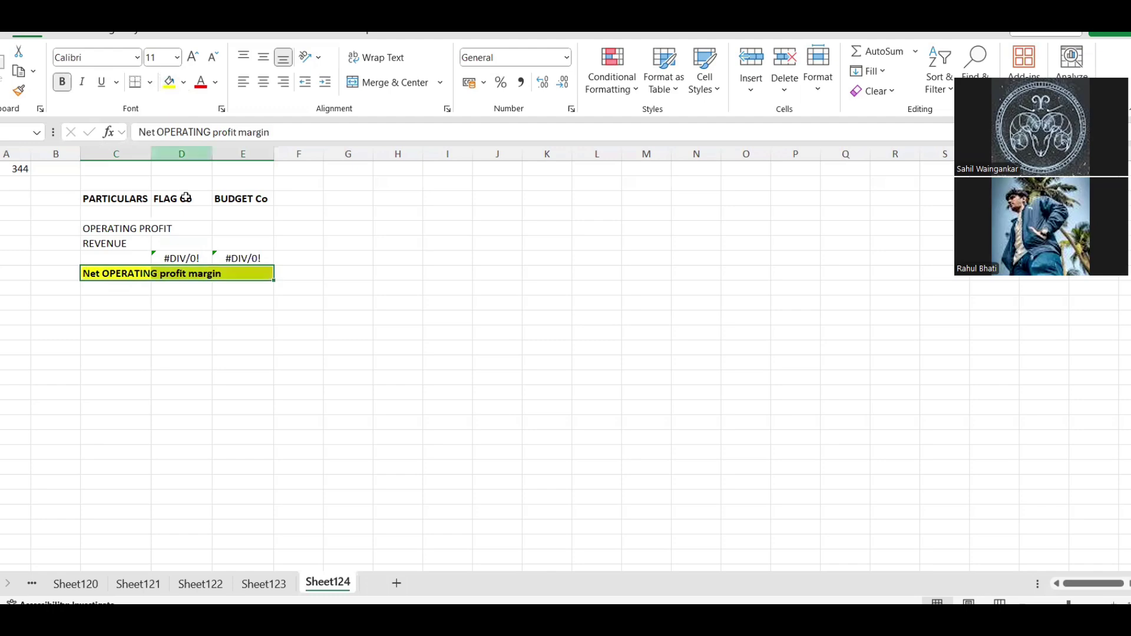
Enter the operating profit figures from the textbook PDF: 1239 for Flag Co and 404 for Budget Co.
click(187, 198)
click(172, 228)
key(alt+Tab)
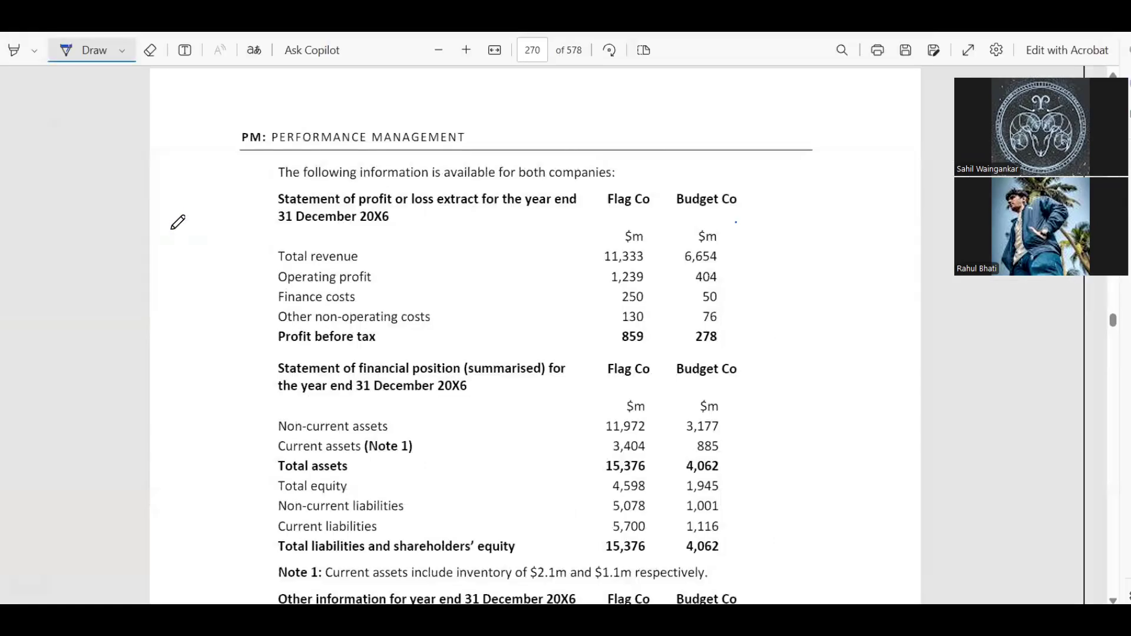
key(alt+Tab)
text(1239)
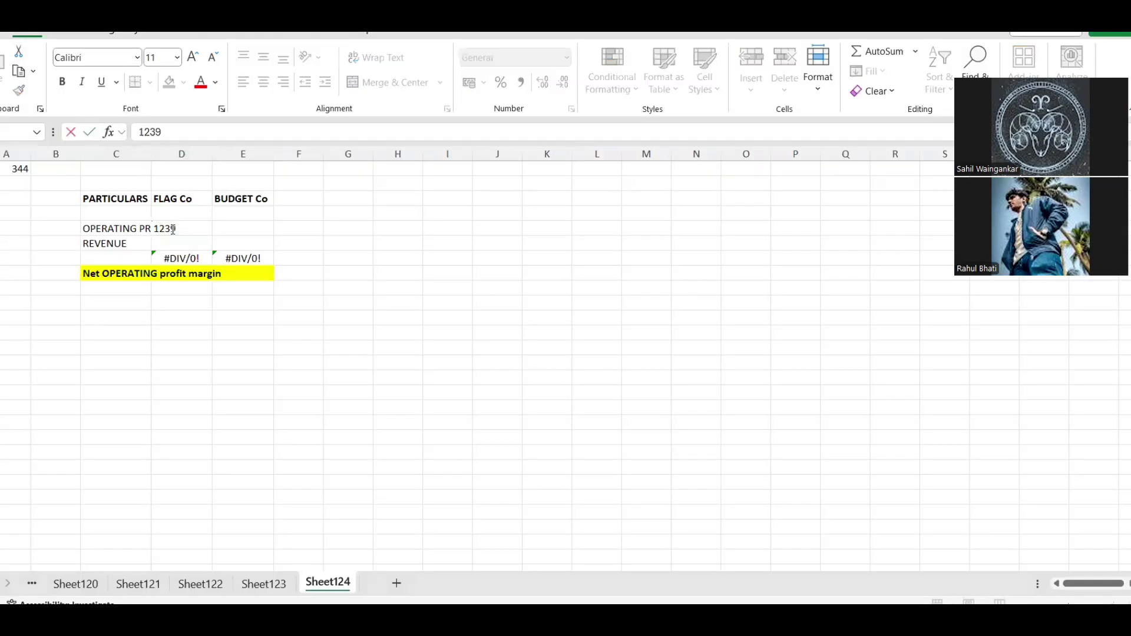
key(alt+Tab)
key(alt+Tab)
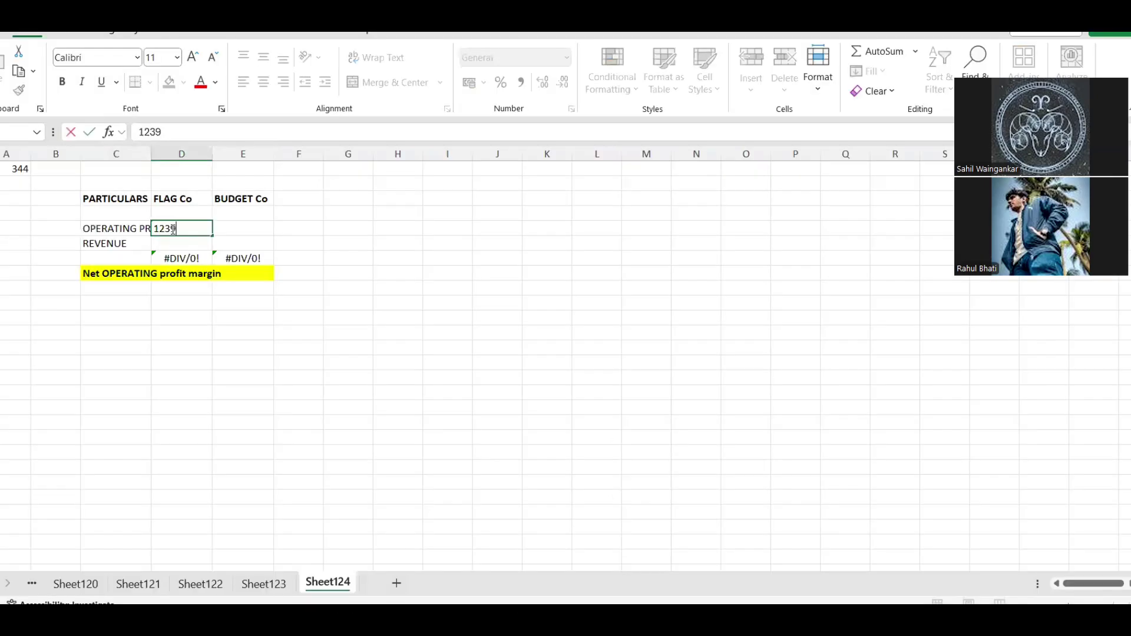
key(Tab)
text(404)
key(Return)
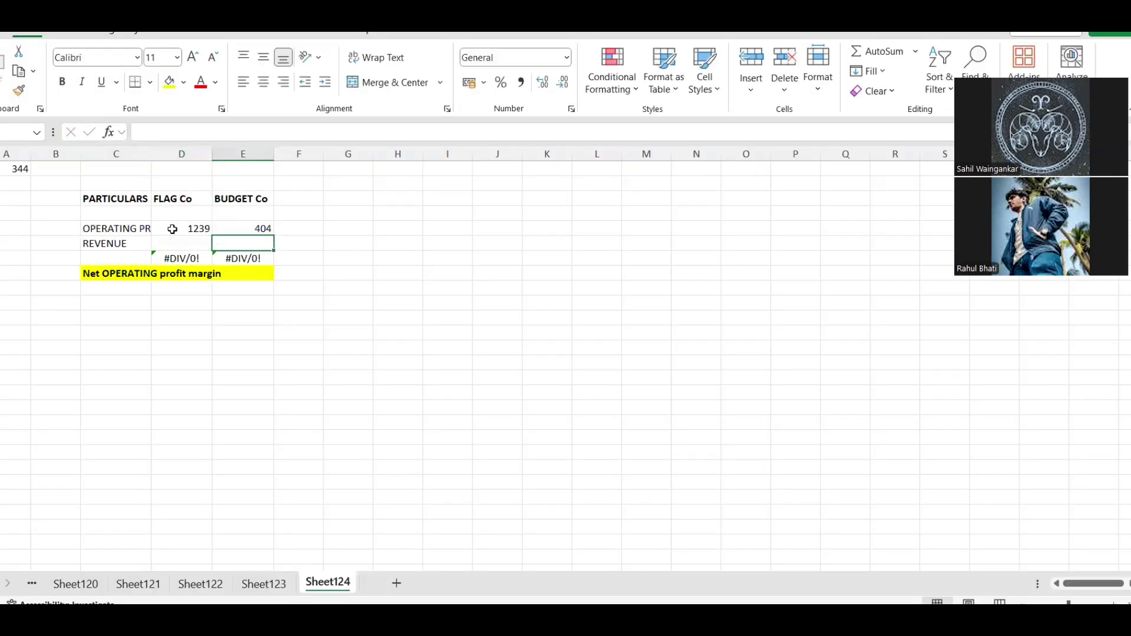
Enter Flag Co's revenue from the textbook PDF as 11333.
key(Left)
key(alt+Tab)
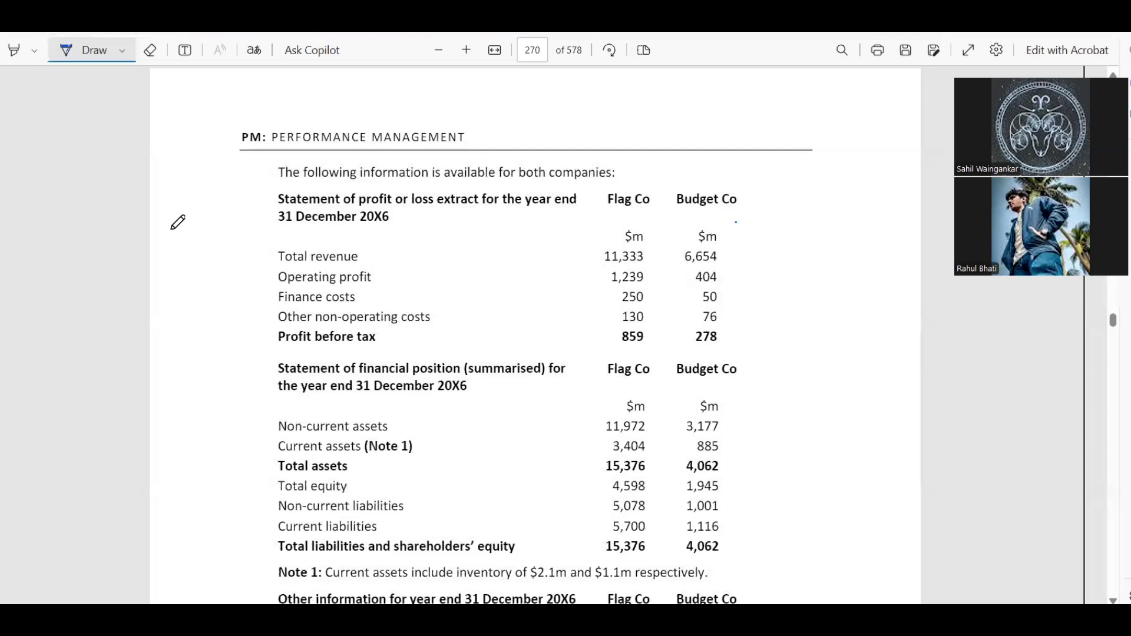
key(alt+Tab)
key(alt+Tab)
key(alt+Tab)
text(1)
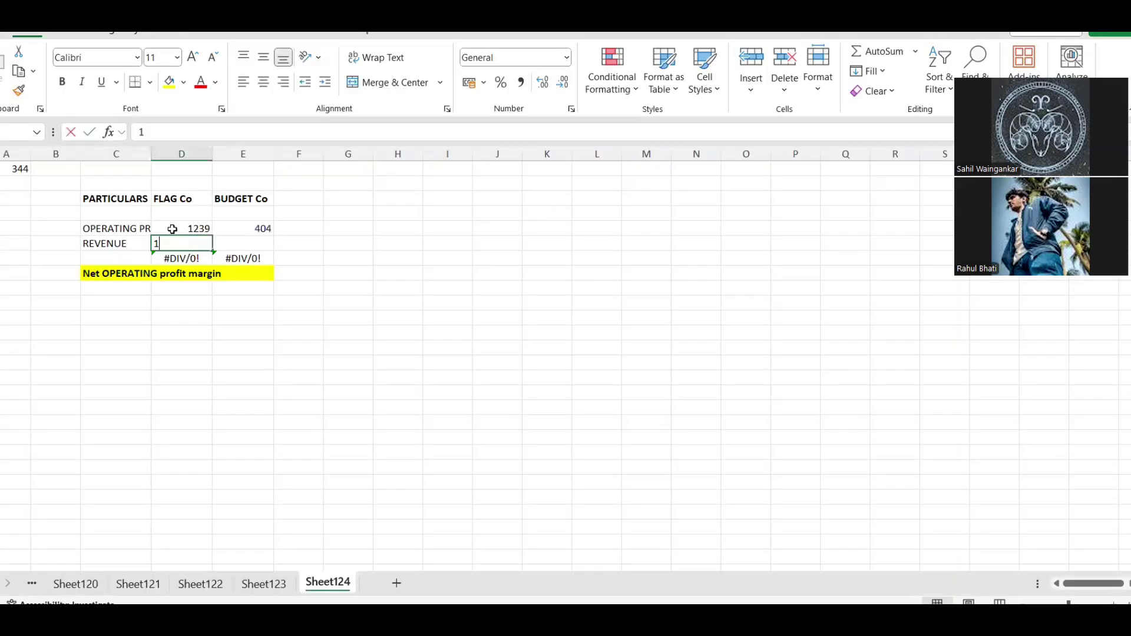
text(13)
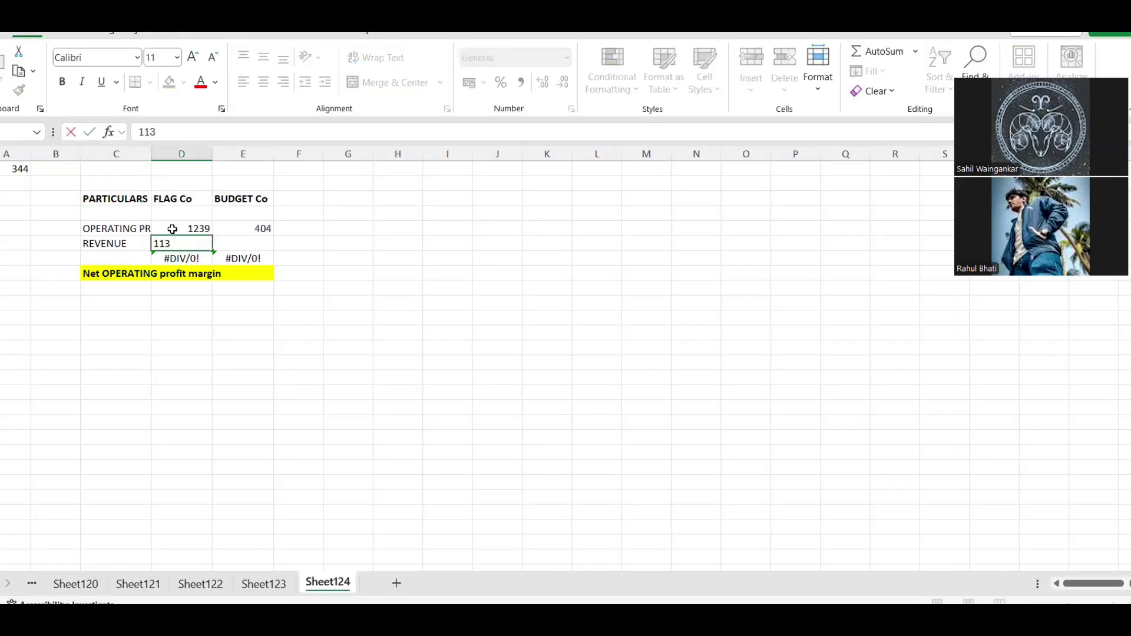
text(3)
key(Return)
key(Up)
key(F2)
key(BackSpace)
key(BackSpace)
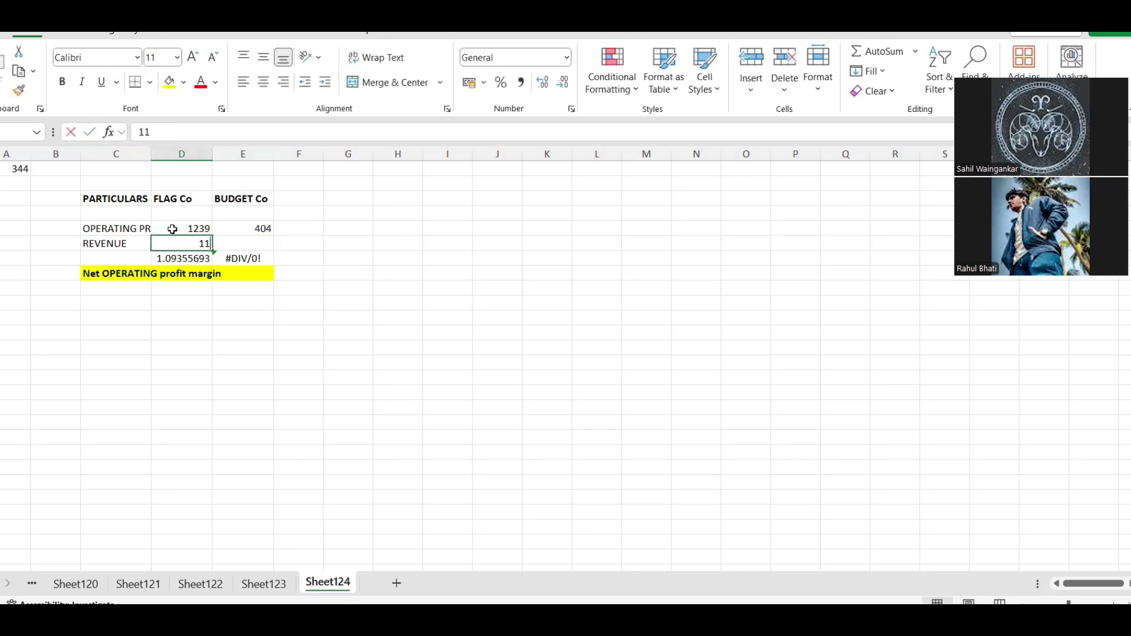
text(333)
key(Return)
Enter Budget Co's revenue from the textbook PDF as 6654.
key(alt+Tab)
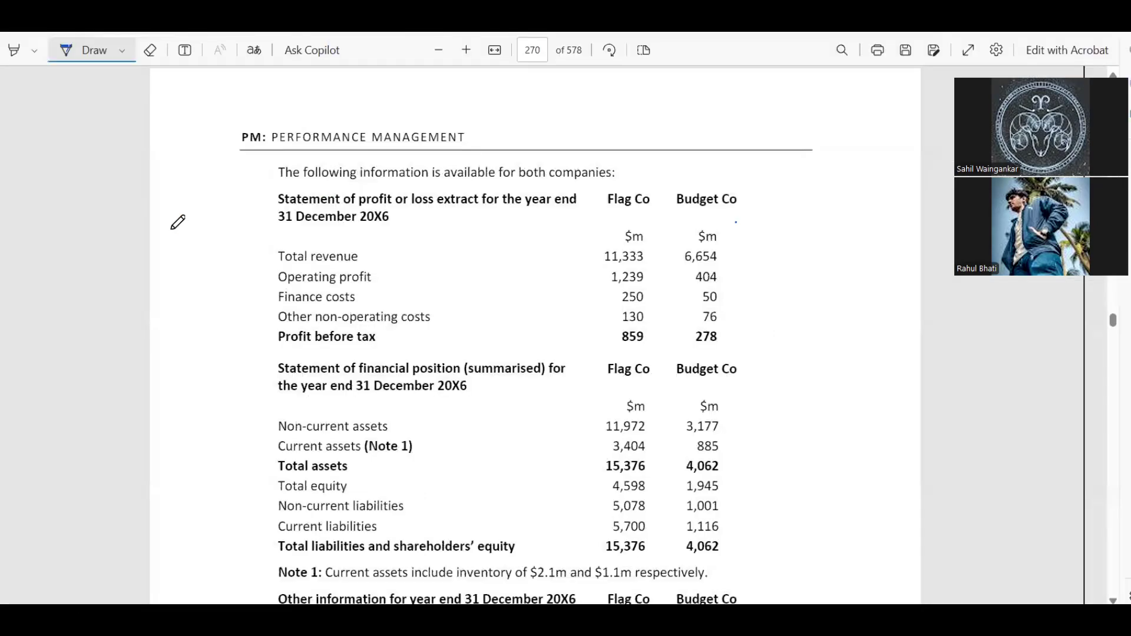
key(alt+Tab)
key(Up)
key(Right)
text(66)
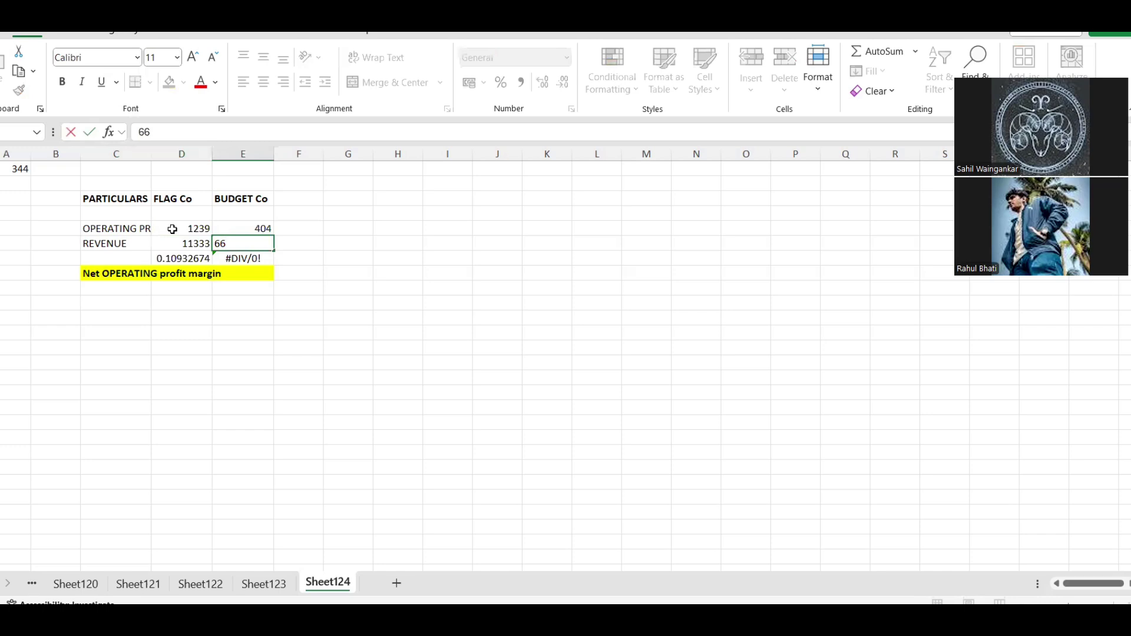
text(54)
key(Return)
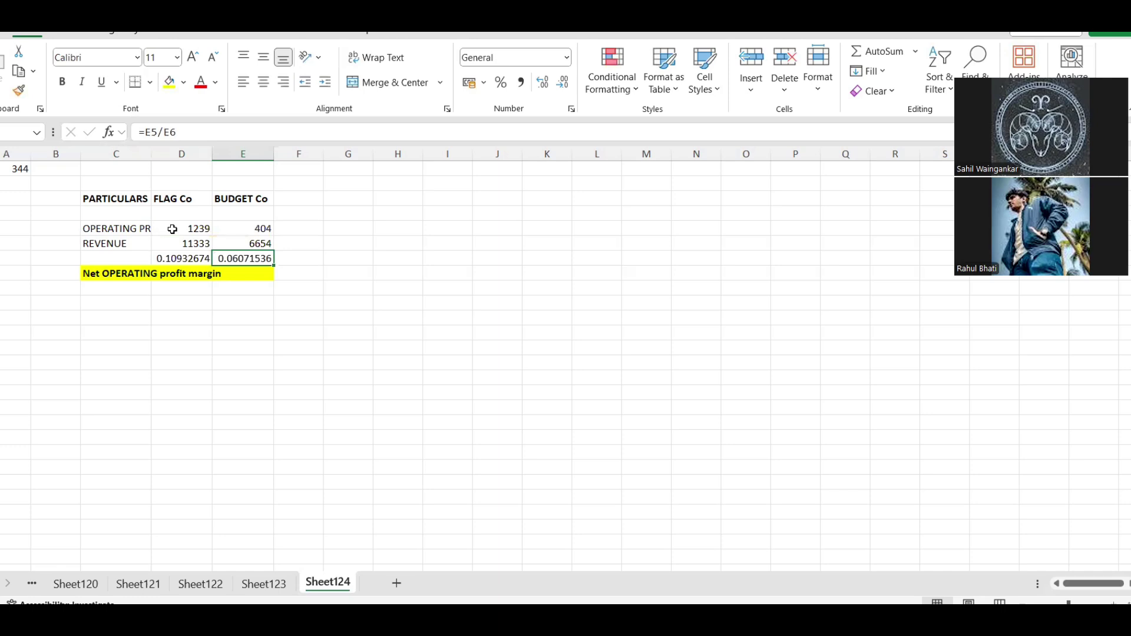
Enter the net operating profit margins in the yellow row: 10.93% for Flag Co and 6.07% for Budget Co.
key(Down)
key(Left)
text(10.9)
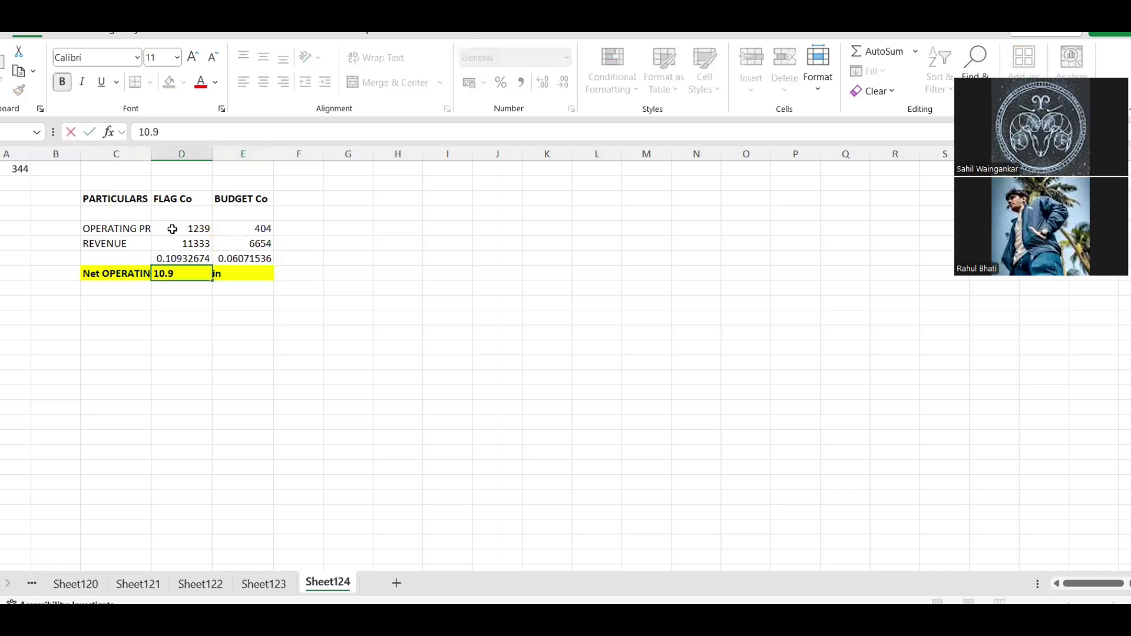
text(3%)
key(Tab)
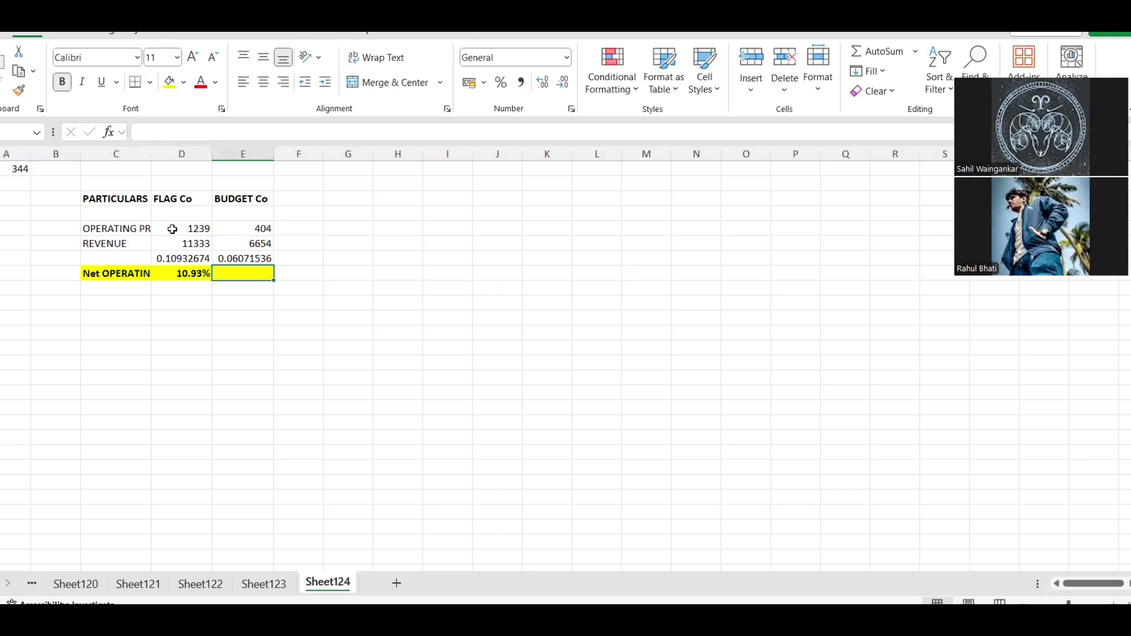
text(6.07)
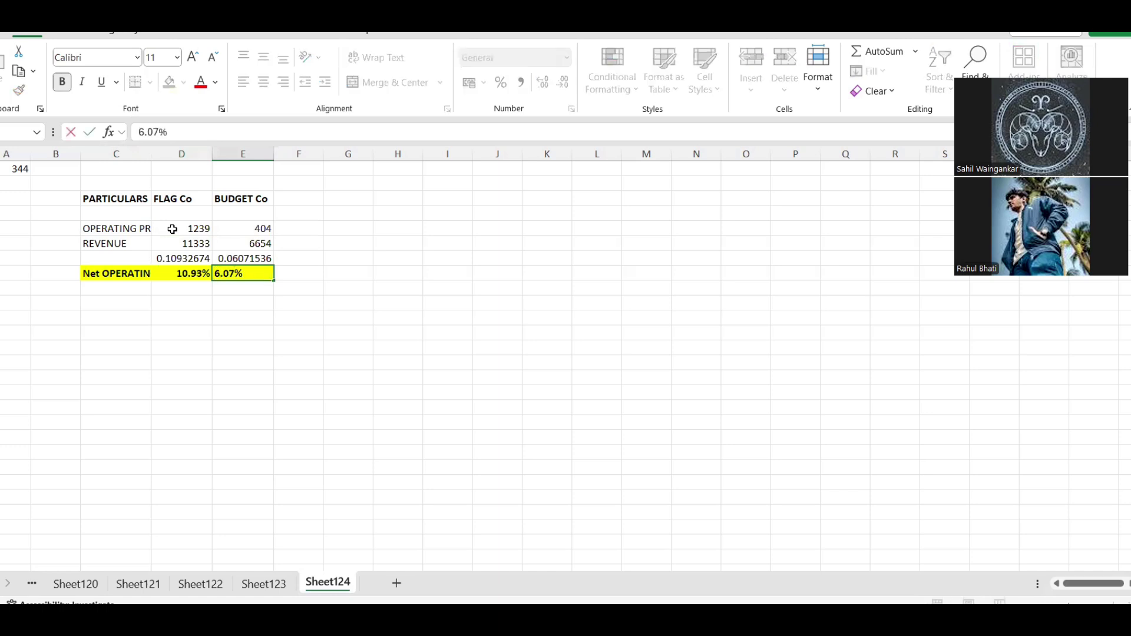
key(Return)
Enter the label PROFIT BEFORE TAX in the PARTICULARS column, two rows below the yellow margin row.
key(Left)
key(Left)
key(Down)
key(alt+Tab)
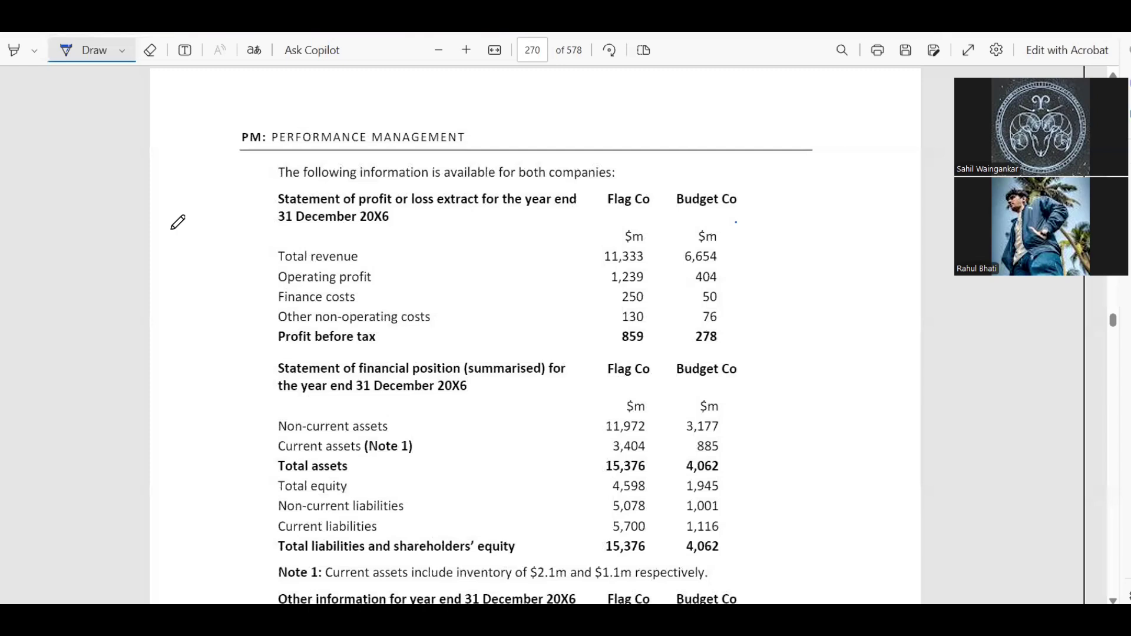
key(alt+Tab)
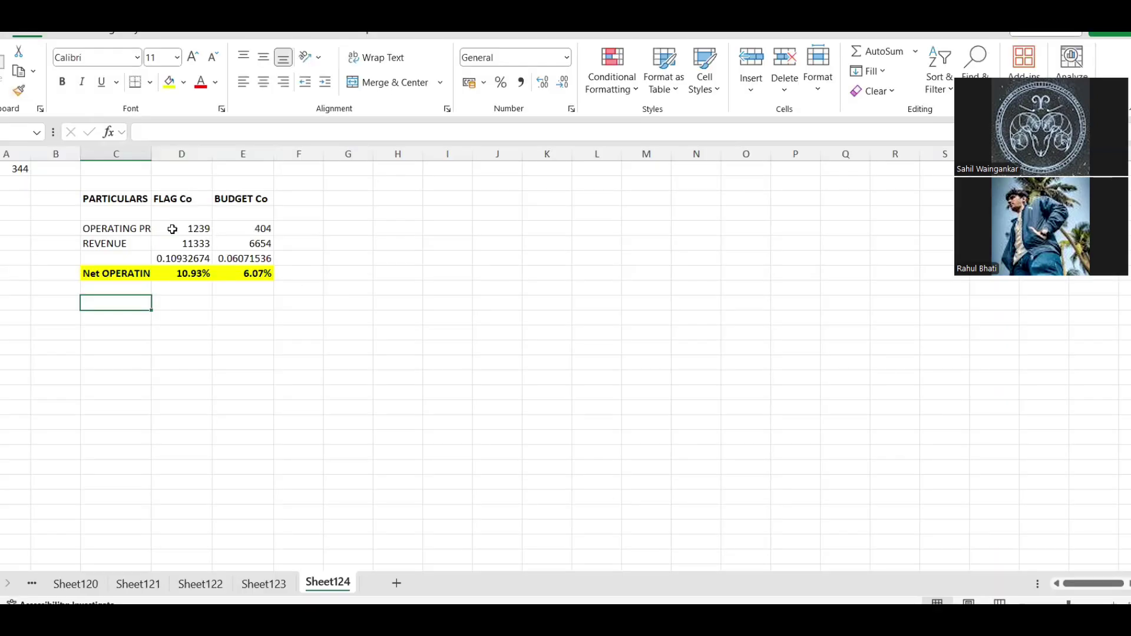
text(PROFIT BEFORE TAX)
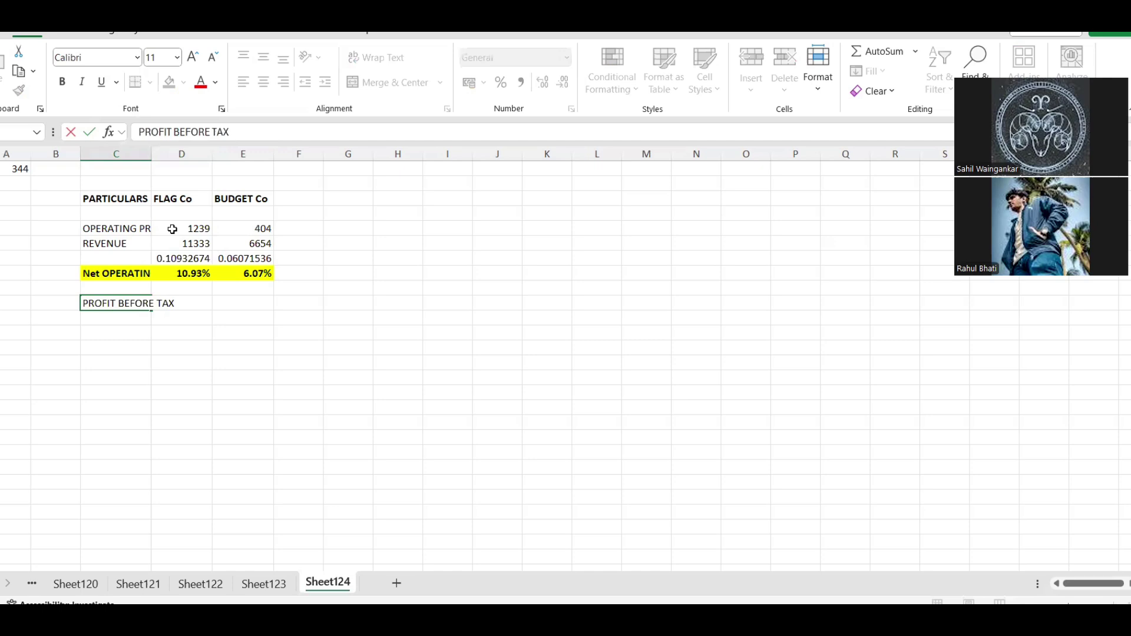
key(Return)
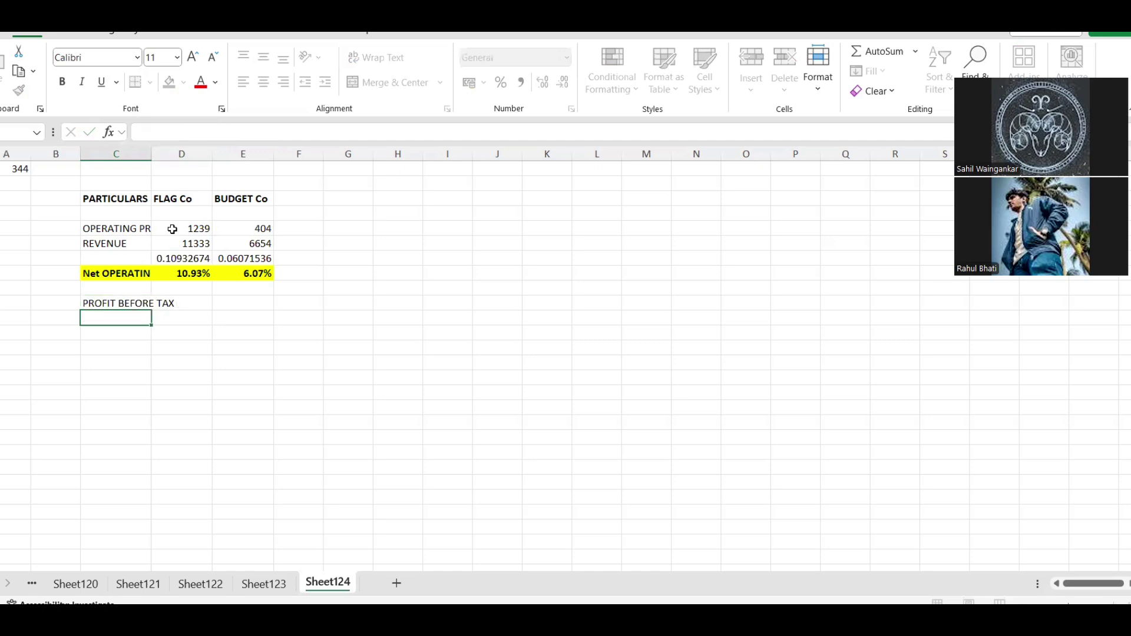
key(Up)
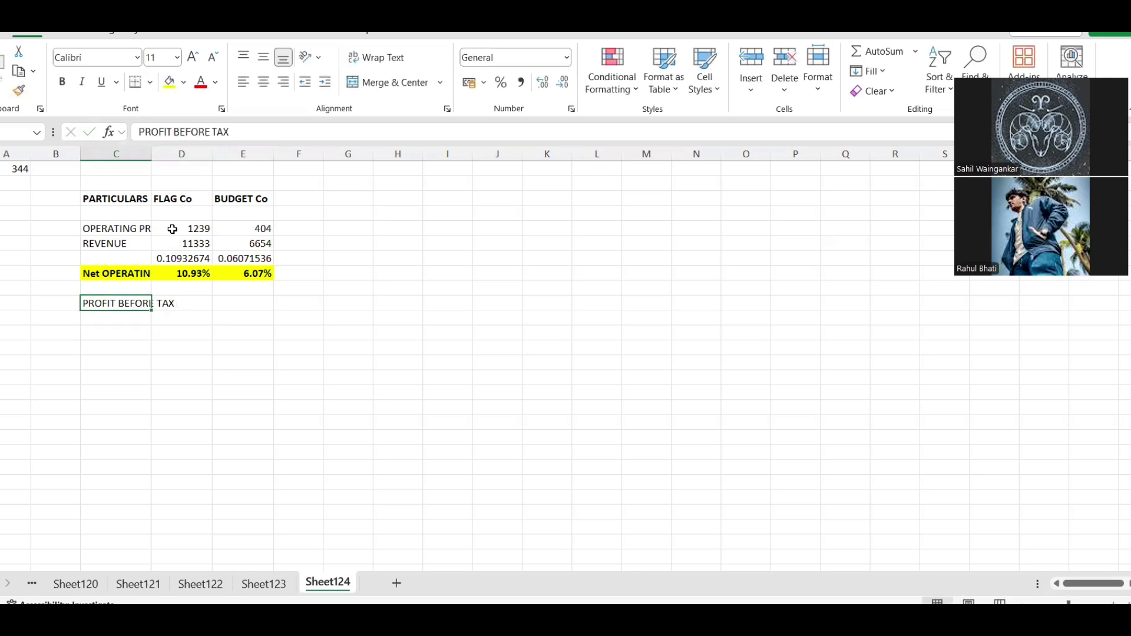
Enter the label PROFIT BEFORE TAX / REVENUE in the PARTICULARS column, two rows below PROFIT BEFORE TAX.
key(Down)
key(Down)
text(PROFIT BEFORE TAX)
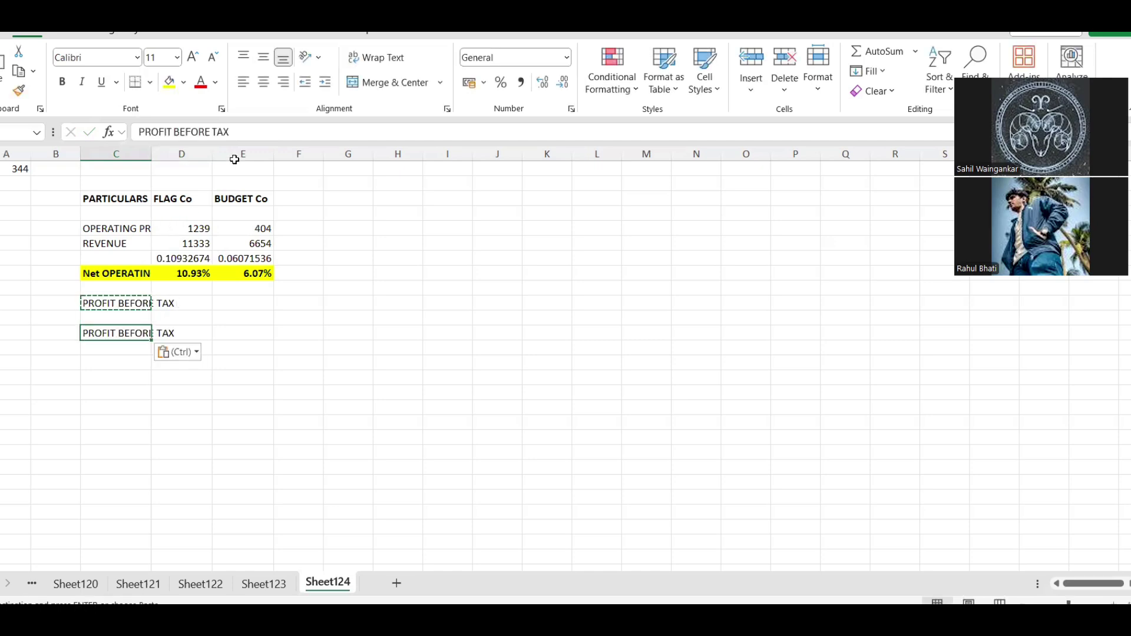
click(242, 133)
text(/ REVENUE)
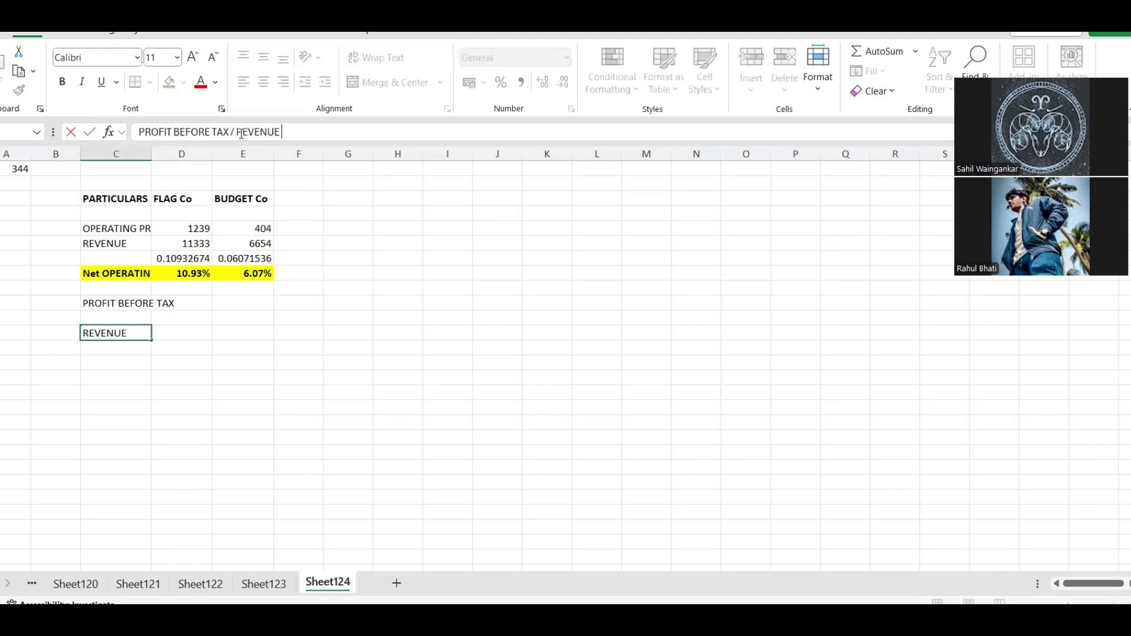
key(Return)
Enter Flag Co's profit before tax from the textbook PDF as 859.
key(Right)
key(Up)
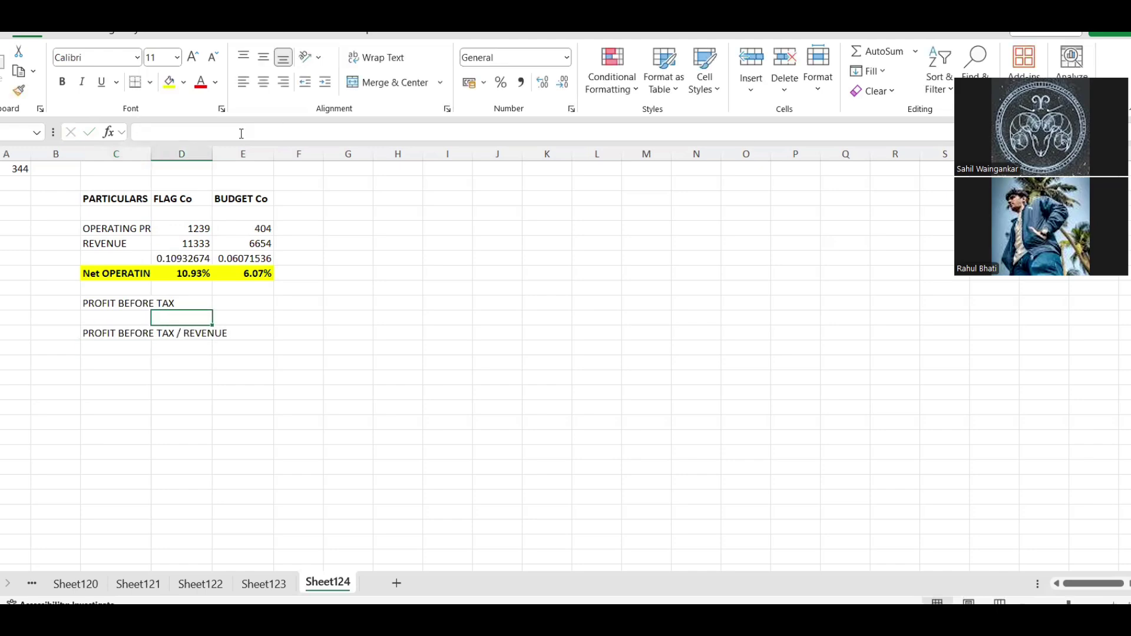
key(Up)
key(alt+Tab)
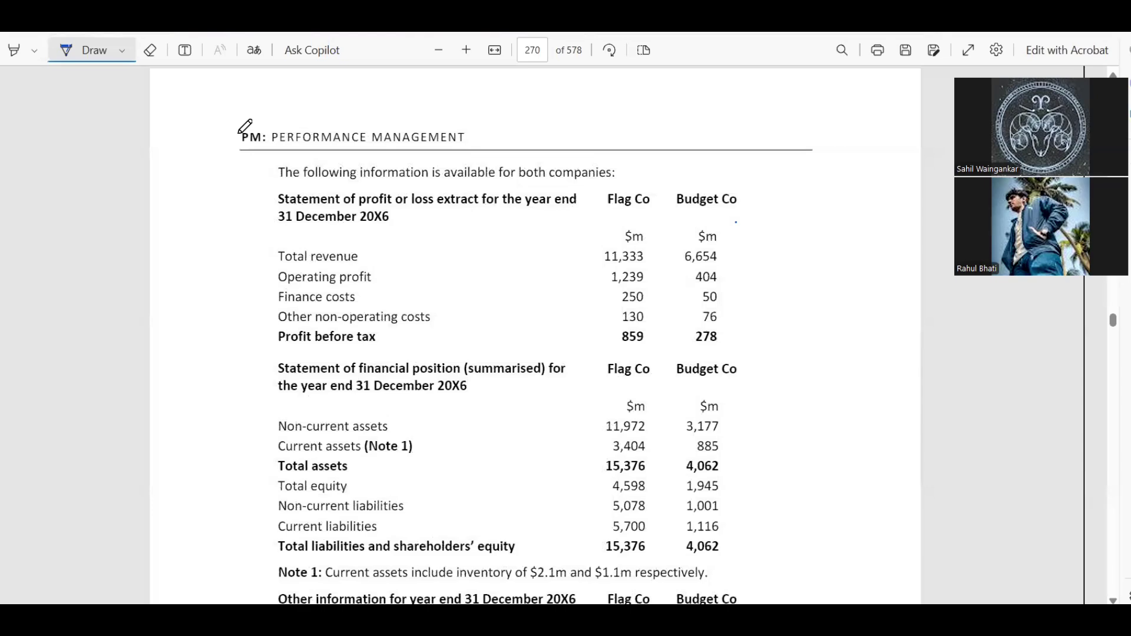
key(alt+Tab)
text(8)
key(Tab)
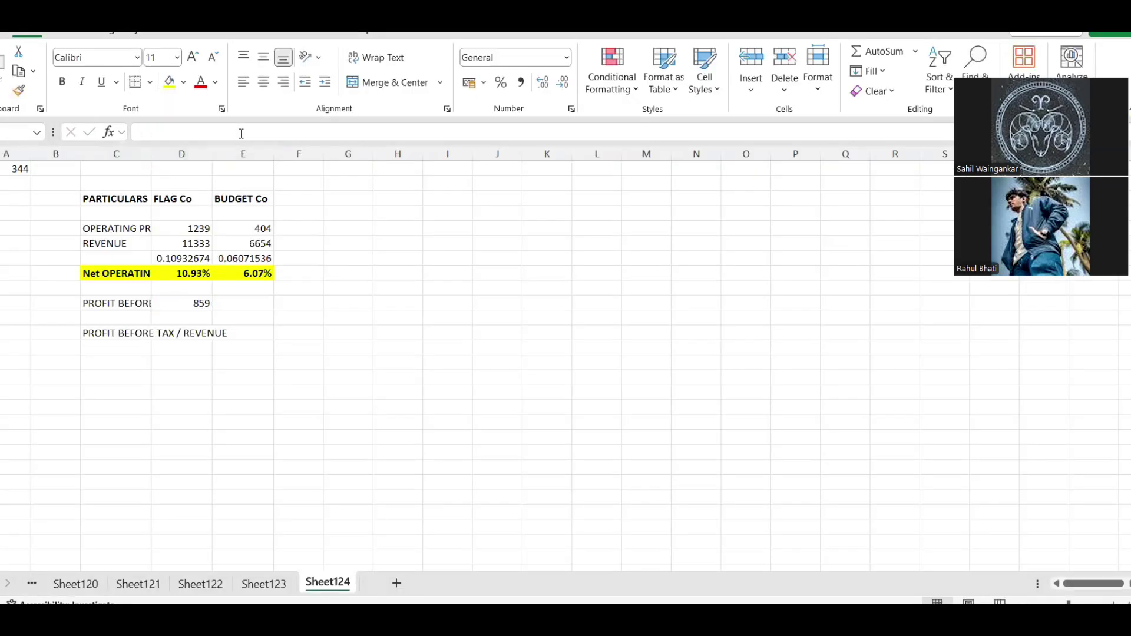
Enter Budget Co's profit before tax from the textbook PDF as 278.
key(alt+Tab)
key(alt+Tab)
text(278)
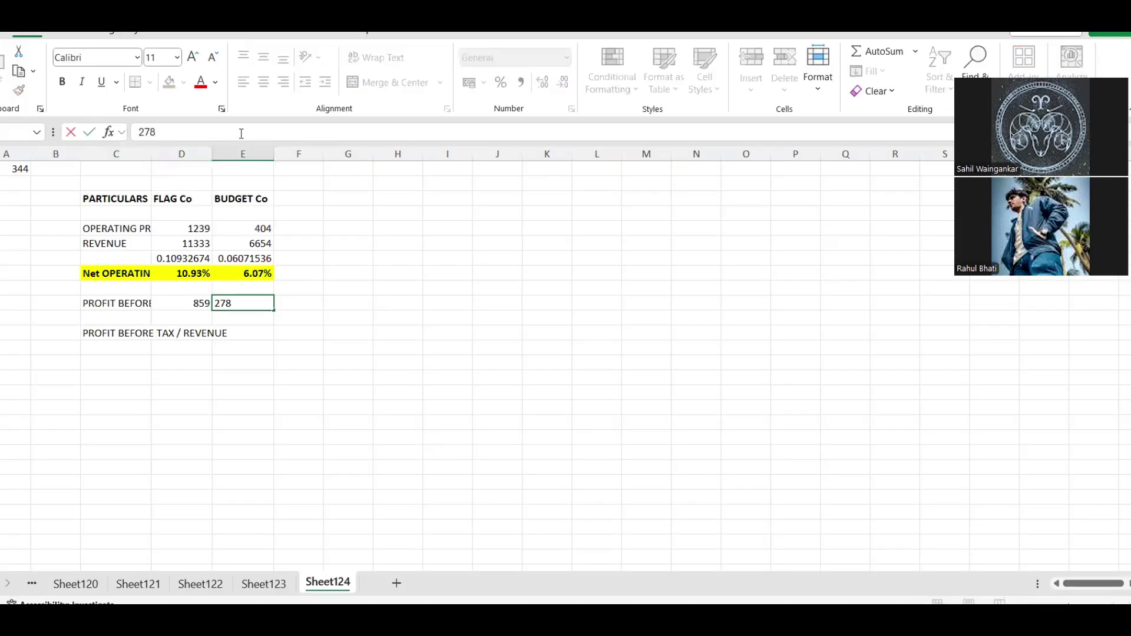
key(Return)
Calculate Flag Co's profit before tax divided by its revenue with a formula in the cell below its profit before tax.
text(=)
key(Up)
key(Up)
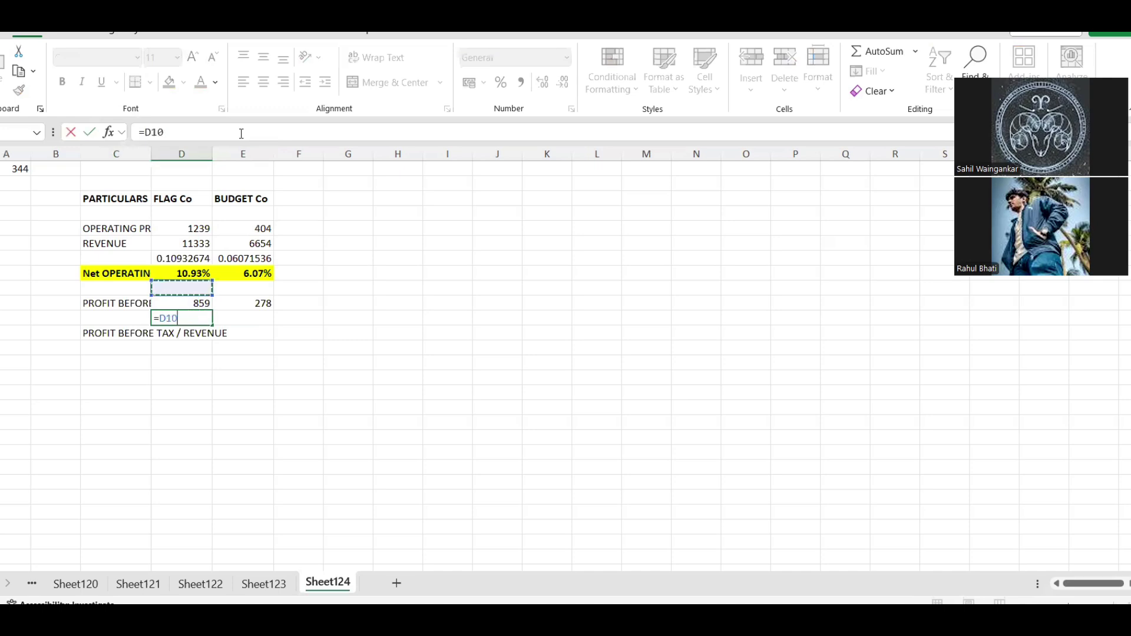
key(Down)
text(/)
key(Up)
key(Up)
key(Up)
key(Up)
key(Up)
key(Return)
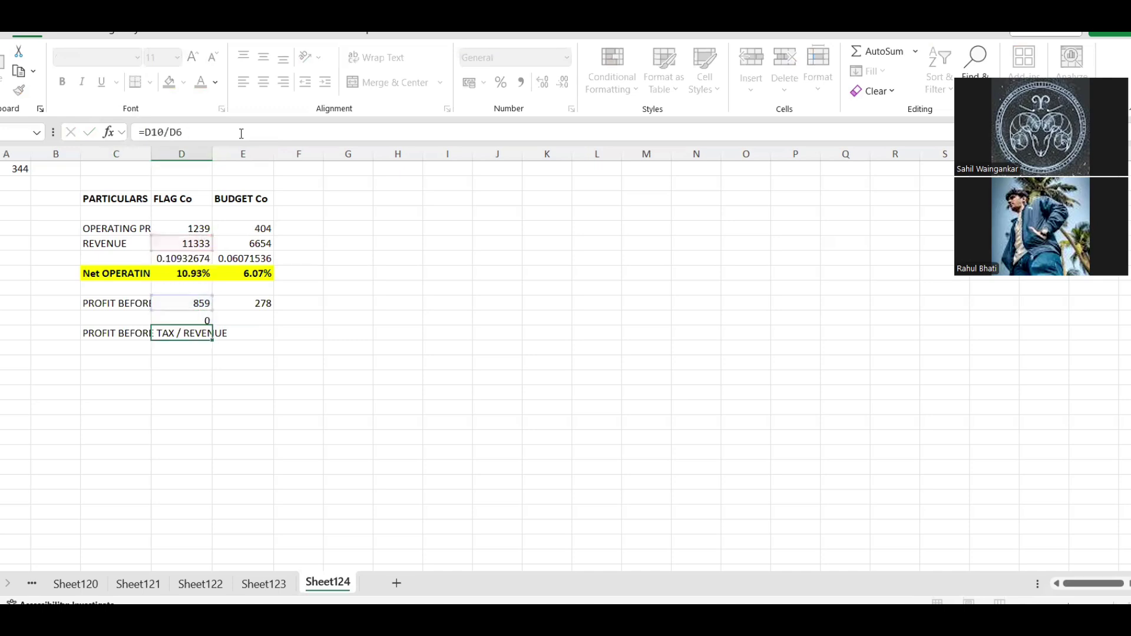
Copy Flag Co's profit before tax to revenue formula across to the Budget Co column.
key(Up)
key(ctrl+c)
key(Right)
key(ctrl+v)
key(Down)
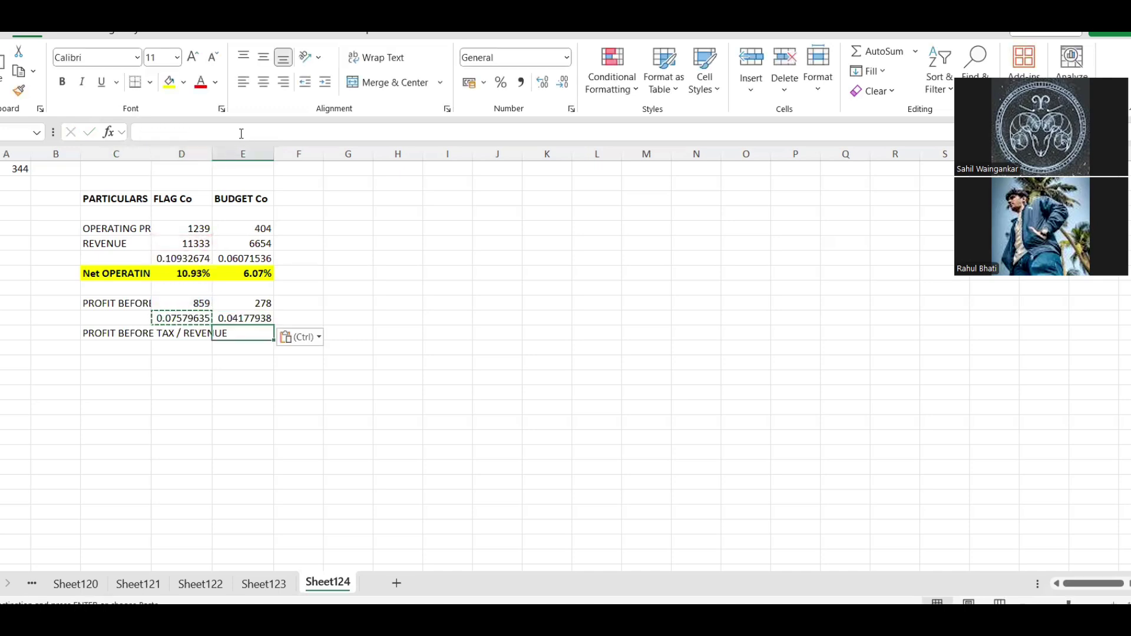
Enter the PROFIT BEFORE TAX / REVENUE margins as 7.58% for Flag Co and 4.18% for Budget Co.
key(Left)
text(7.5)
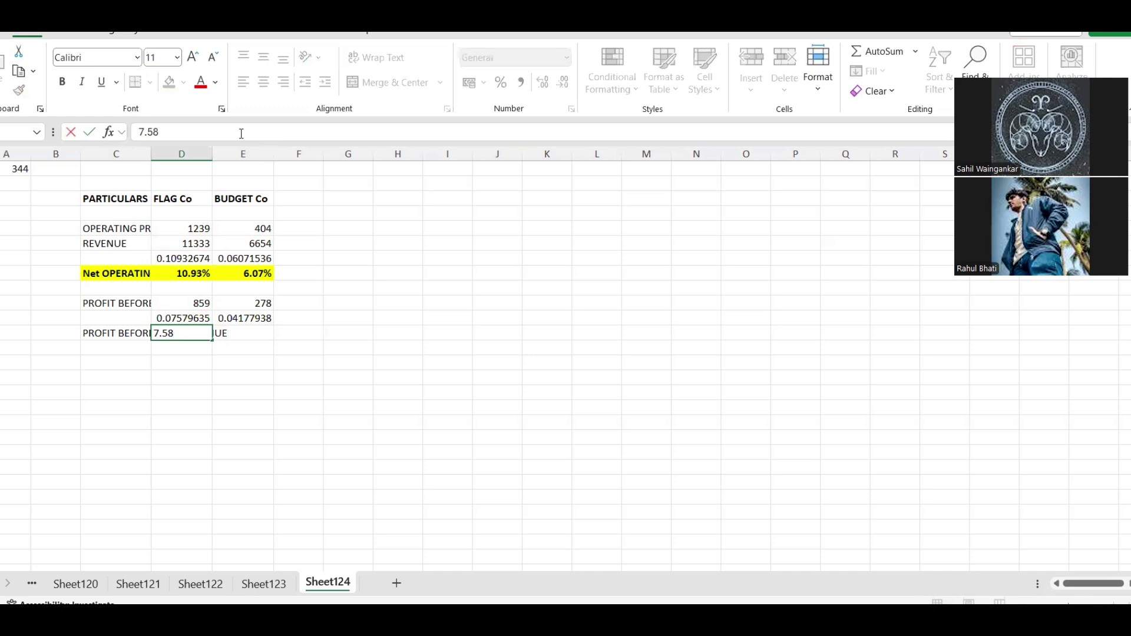
key(Right)
text(4)
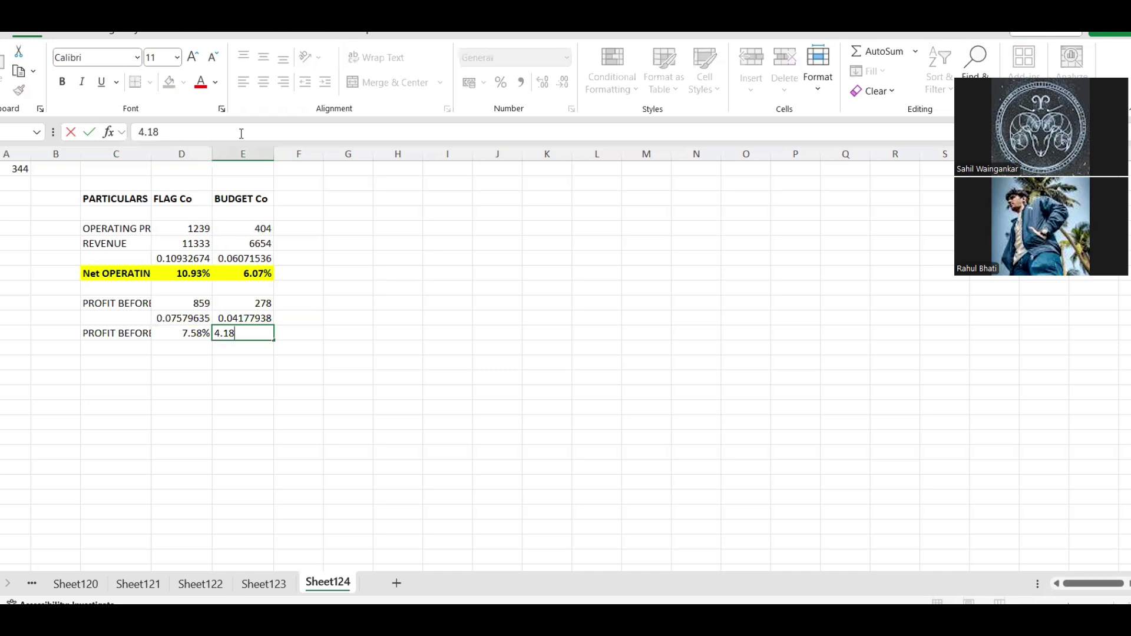
key(Return)
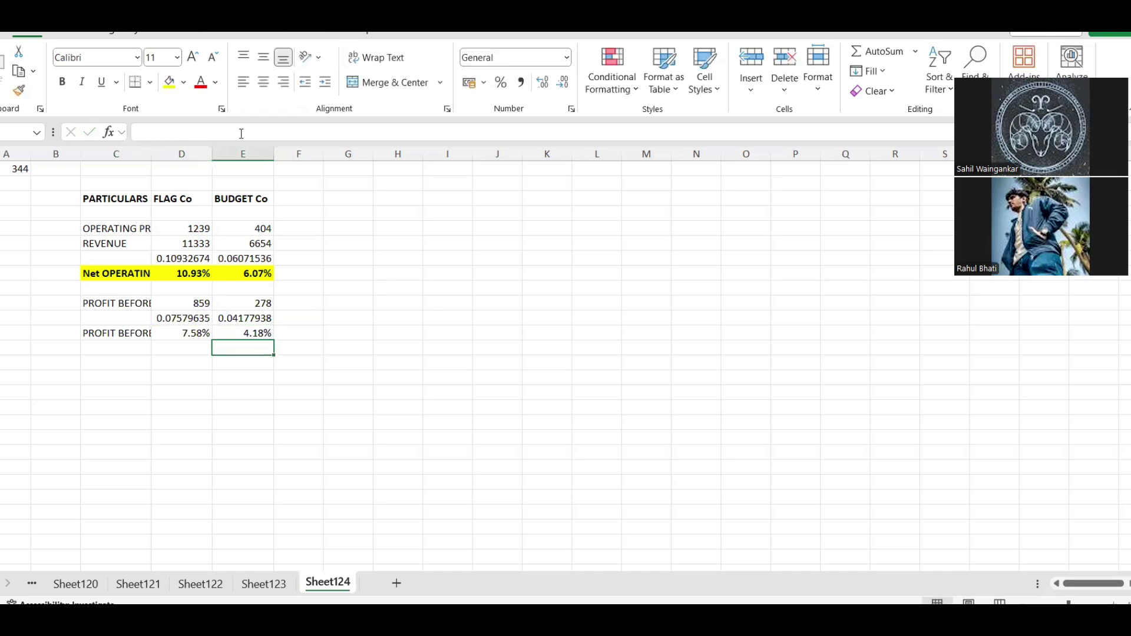
Make the PROFIT BEFORE TAX / REVENUE row bold and fill it with yellow, from its label to the Budget Co value.
key(Up)
key(shift+Left)
key(shift+Left)
key(ctrl+b)
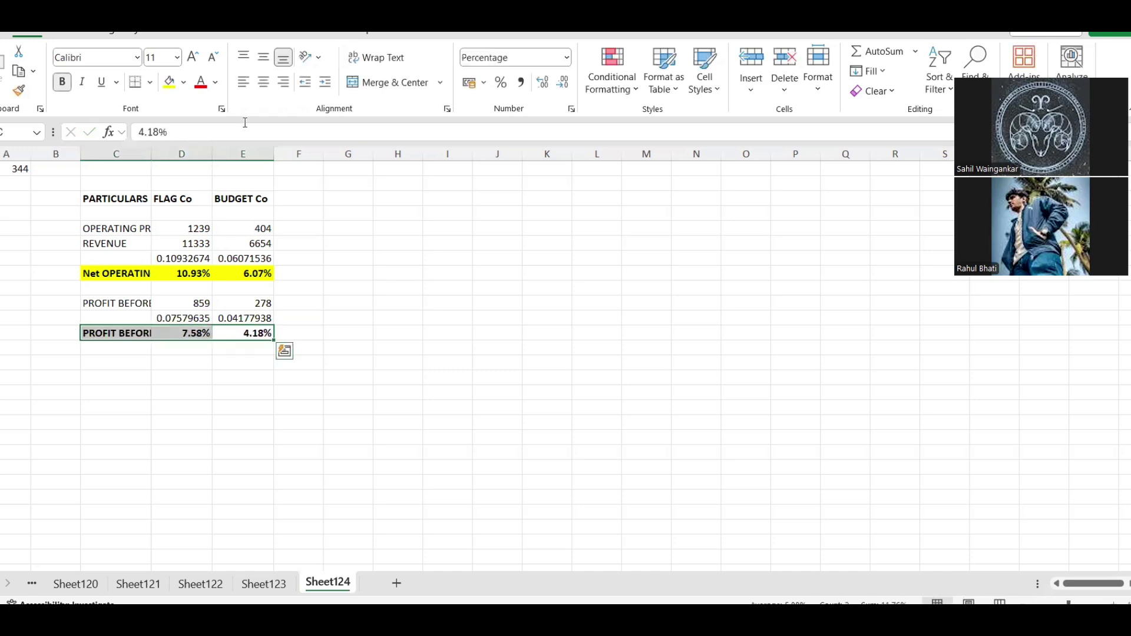
click(168, 86)
click(229, 209)
Examine the statement of financial position and other information for both companies in the textbook PDF.
key(alt+Tab)
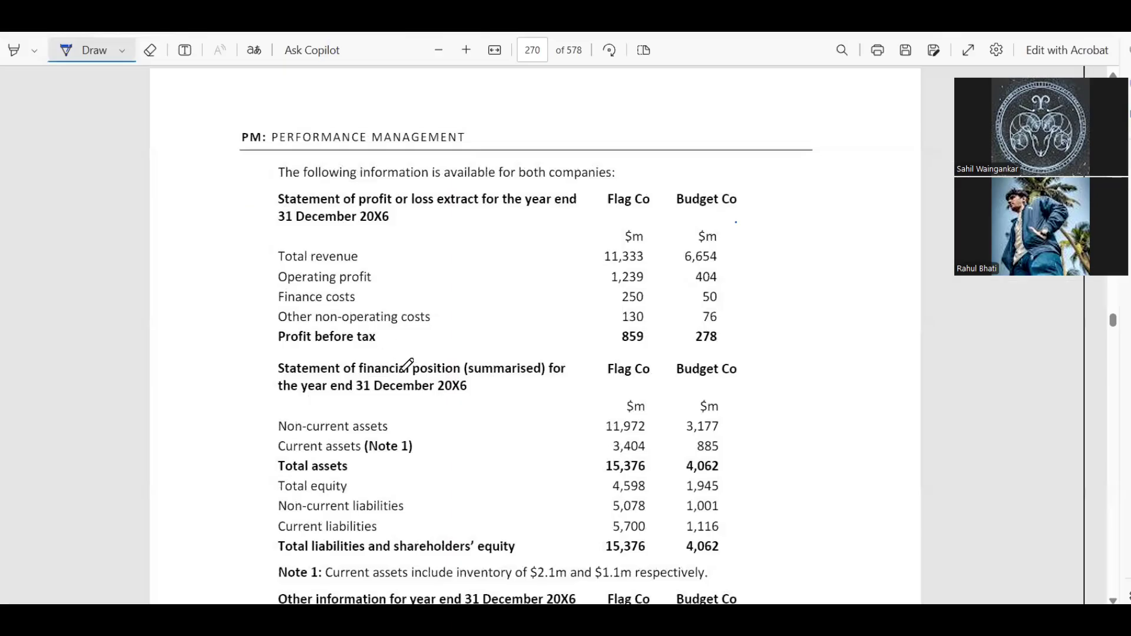
scroll(406, 372, down, 1)
key(alt+Tab)
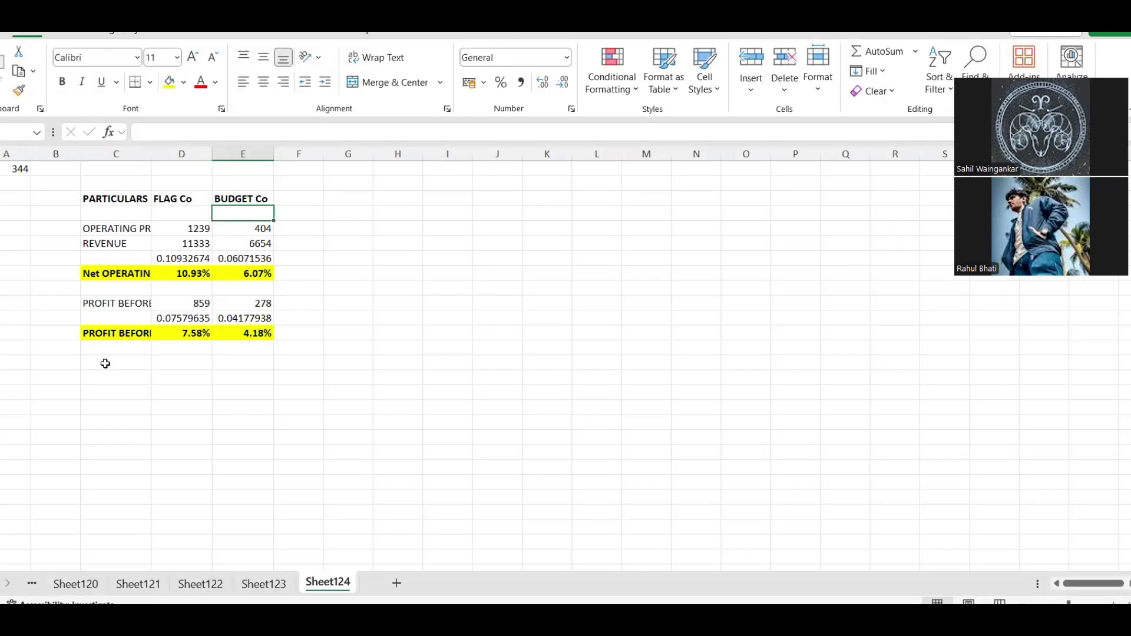
click(109, 363)
key(alt+Tab)
scroll(371, 366, down, 3)
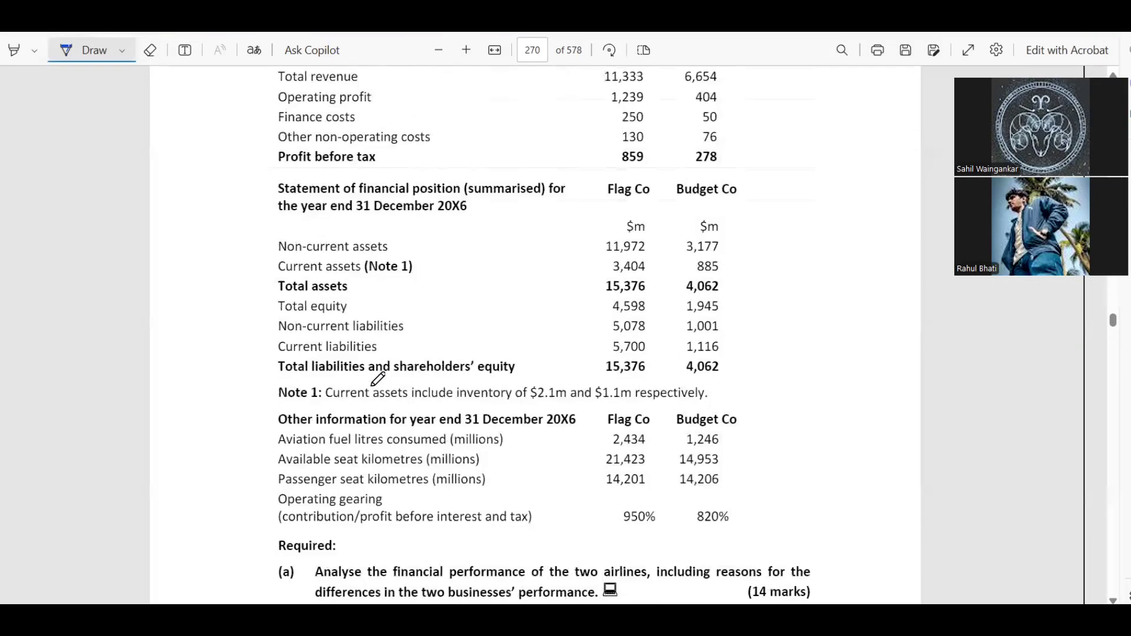
scroll(379, 377, up, 3)
key(alt+Tab)
Add a bold PROFITABILITY heading in column B, in the row just below the table headers.
click(44, 224)
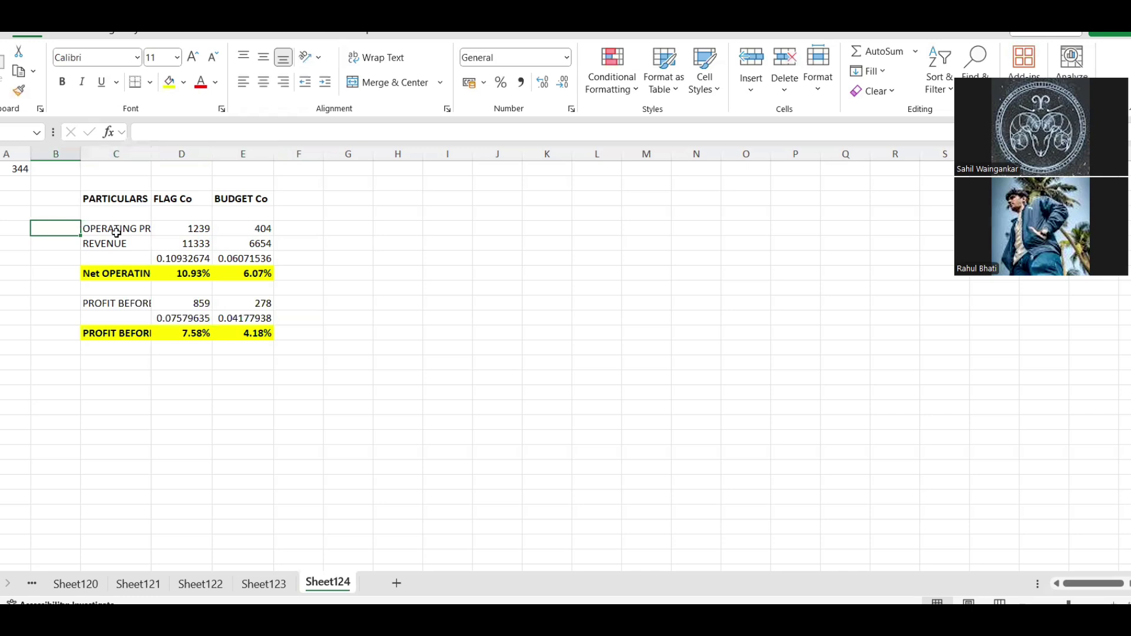
click(110, 231)
click(43, 212)
text(PROFIAT)
key(BackSpace)
key(BackSpace)
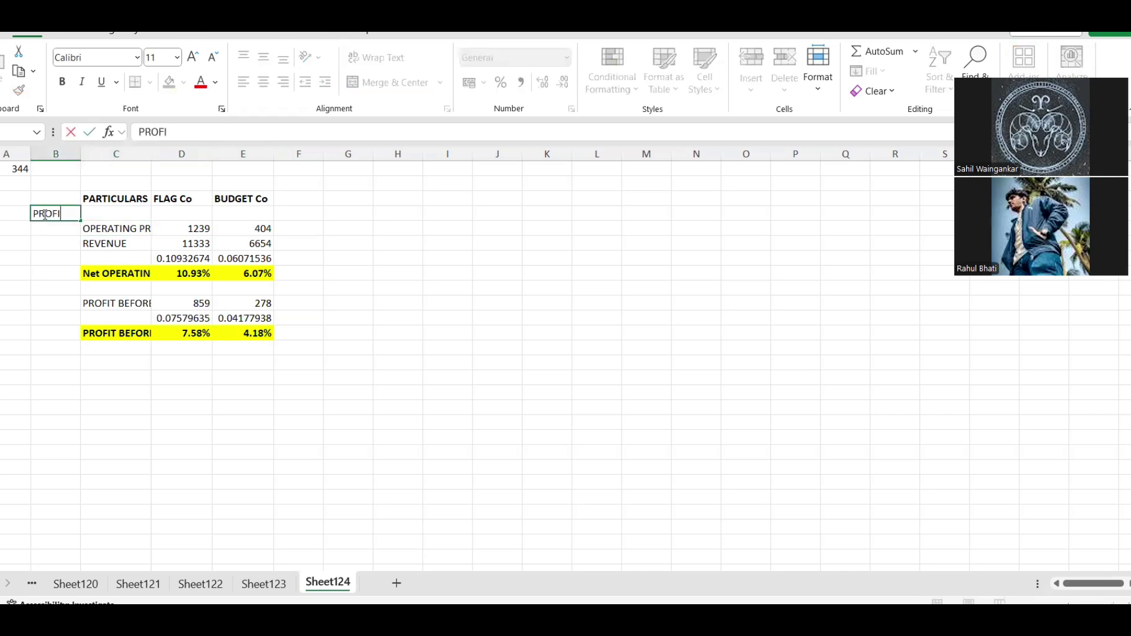
text(TABILITY)
key(Return)
click(45, 215)
key(ctrl+b)
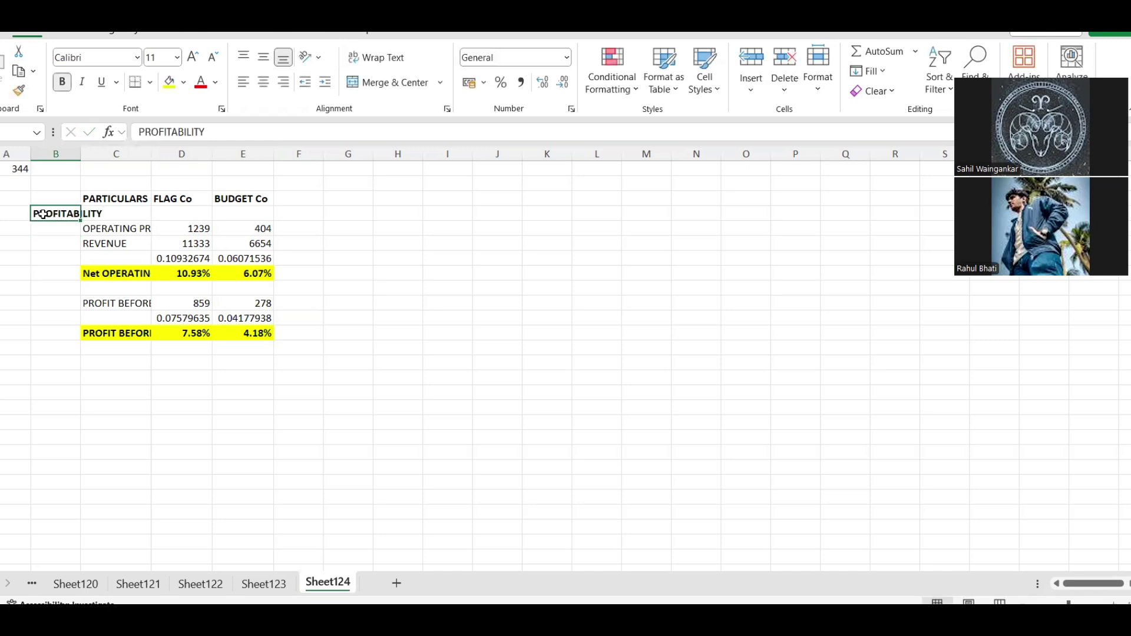
Consult the textbook's financial position statement and enter the label NON - CURRENT ASSETS two rows below the PROFIT BEFORE TAX / REVENUE row.
click(108, 375)
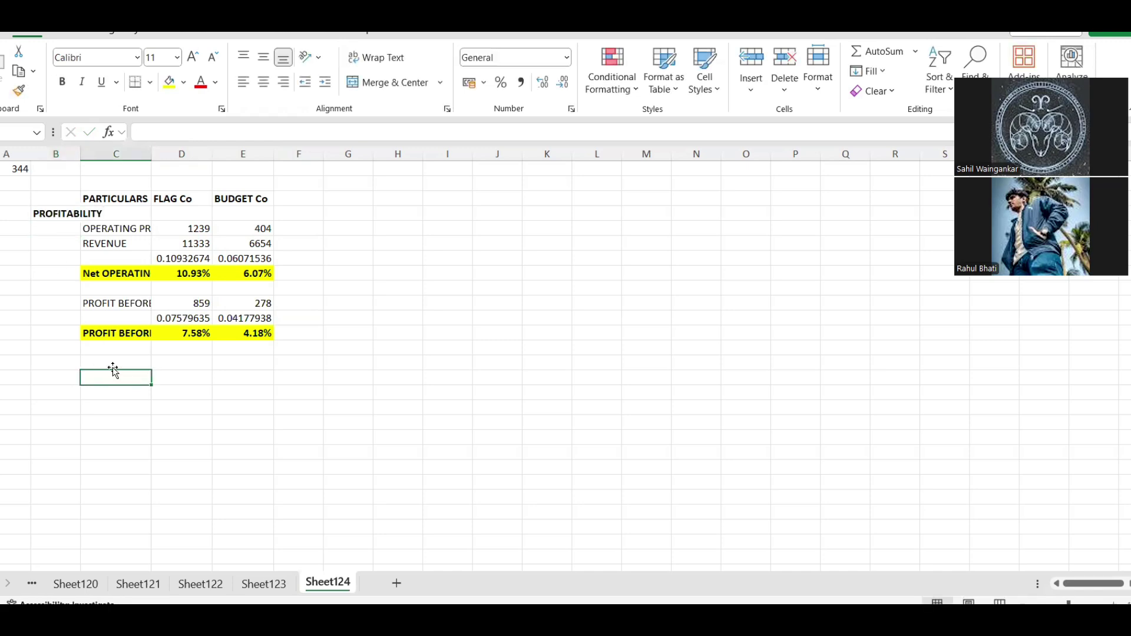
key(Up)
key(alt+Tab)
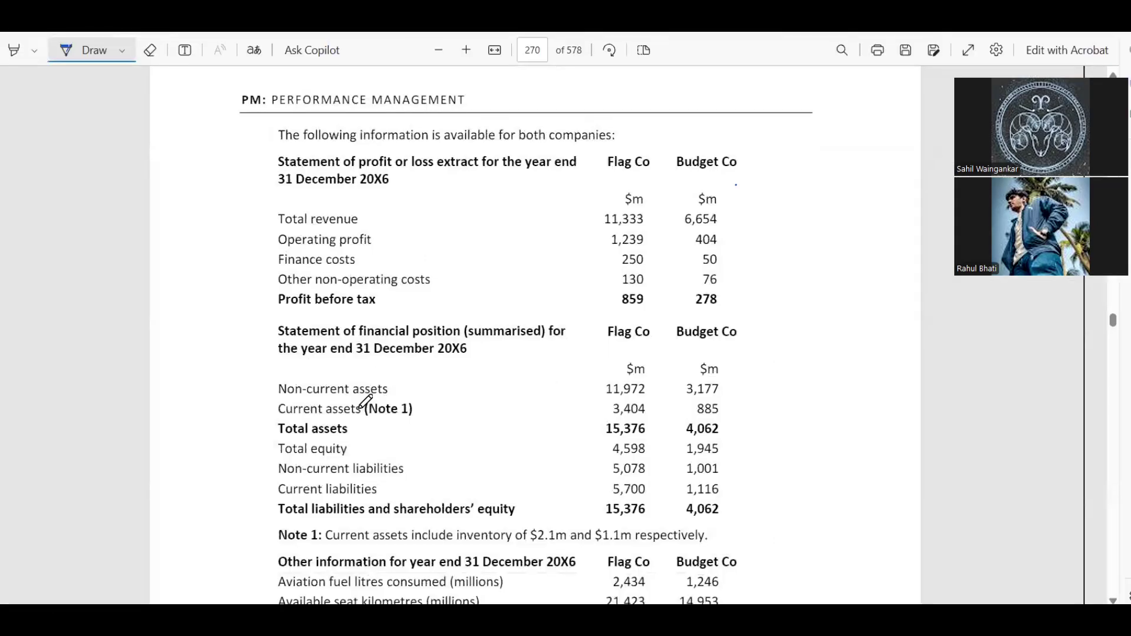
key(alt+Tab)
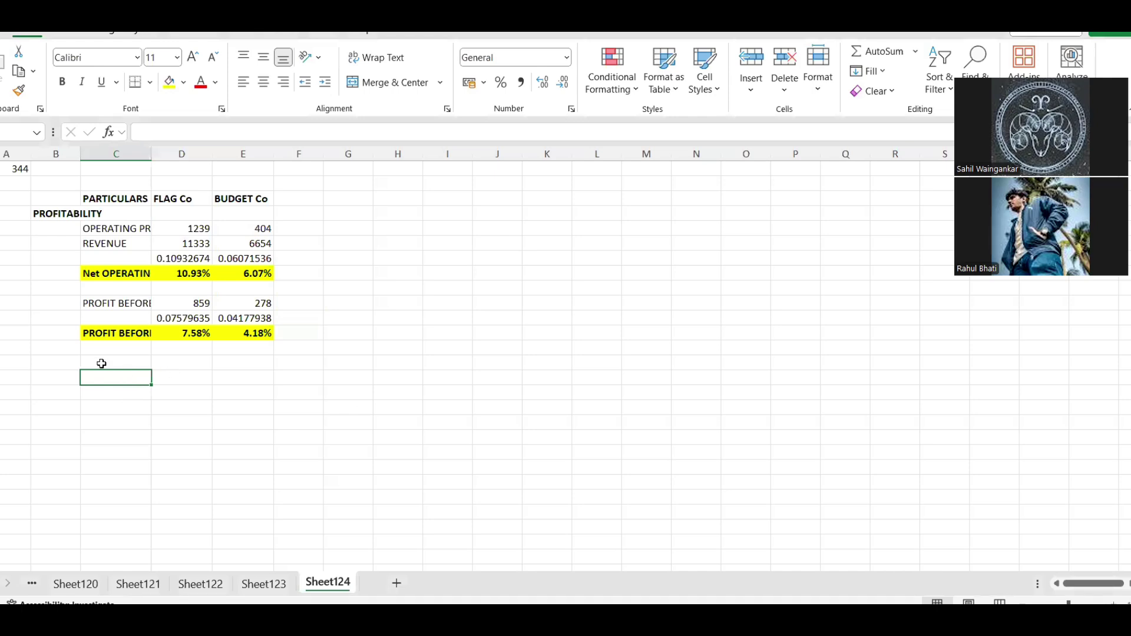
key(alt+Tab)
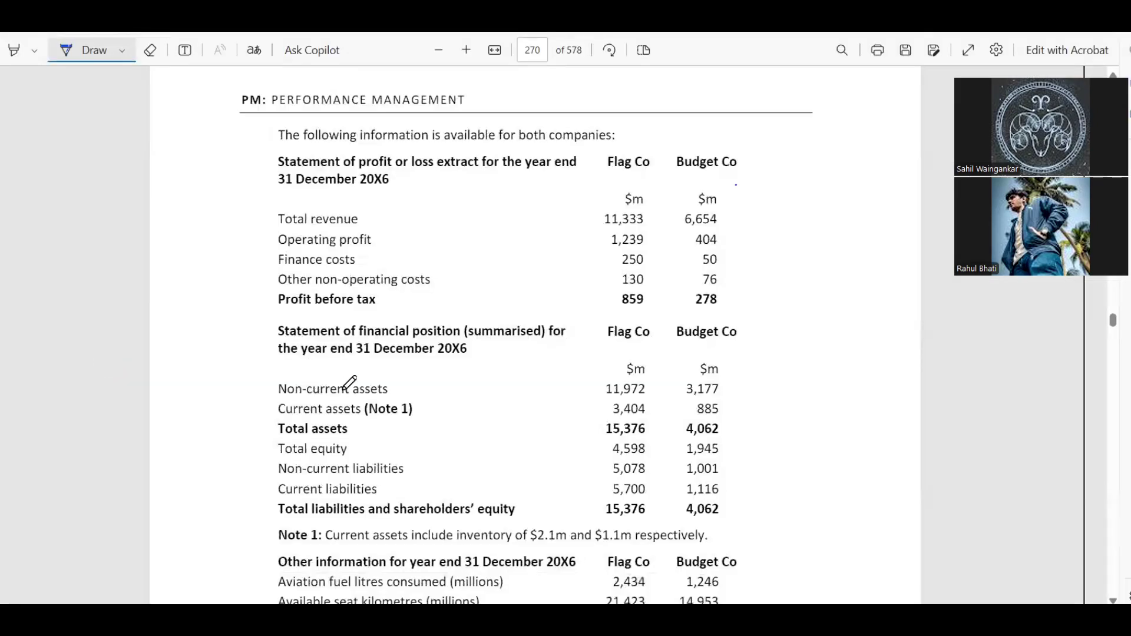
scroll(496, 401, down, 2)
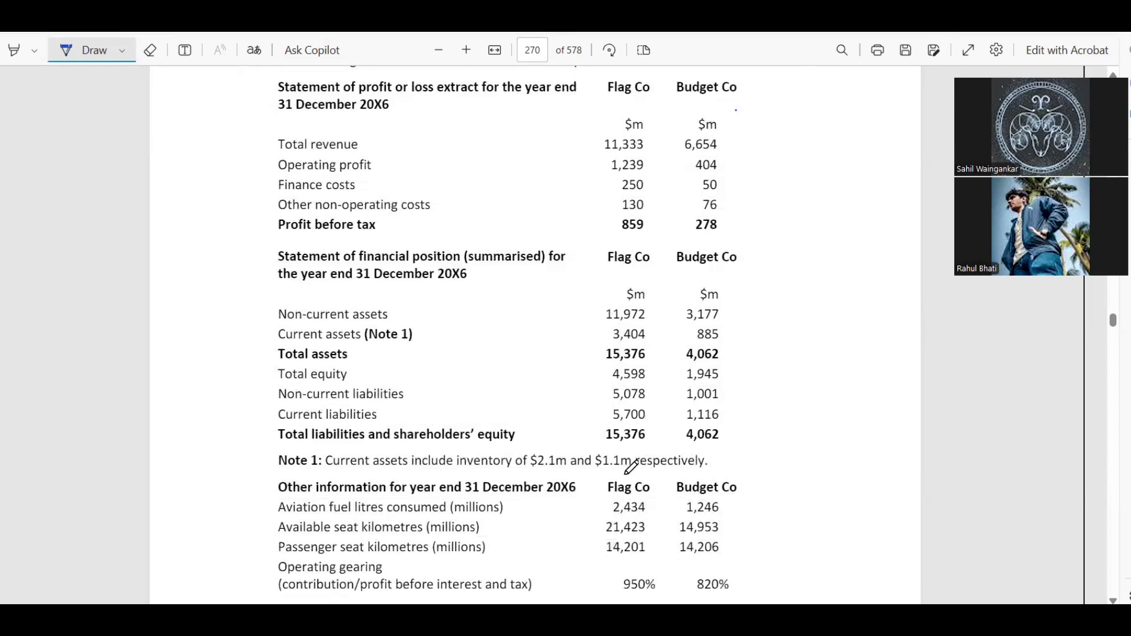
key(alt+Tab)
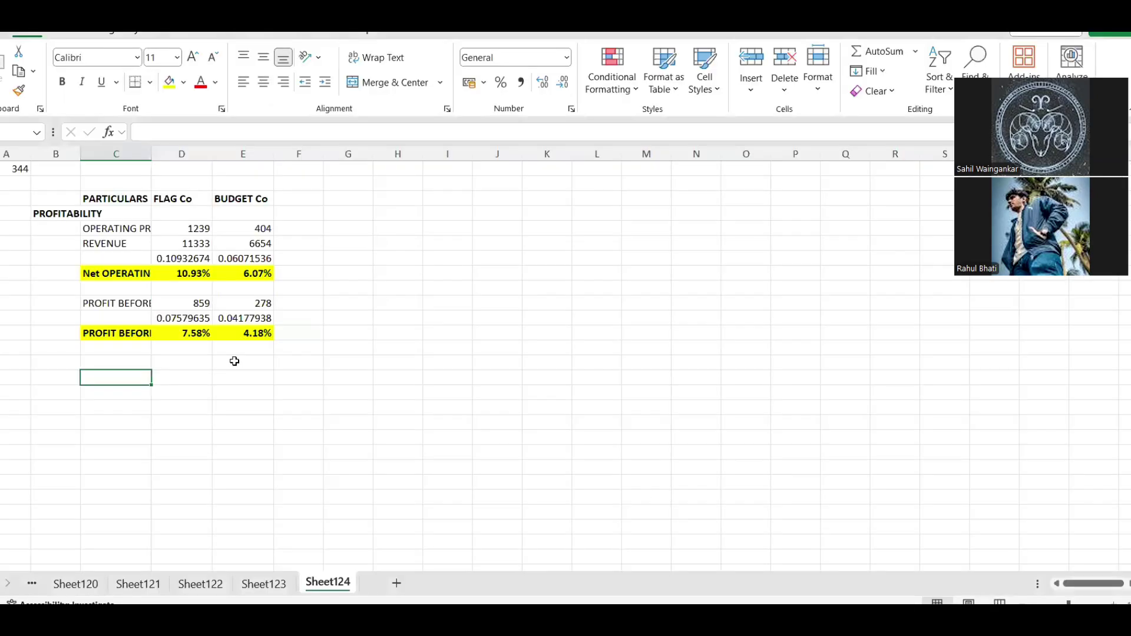
key(alt+Tab)
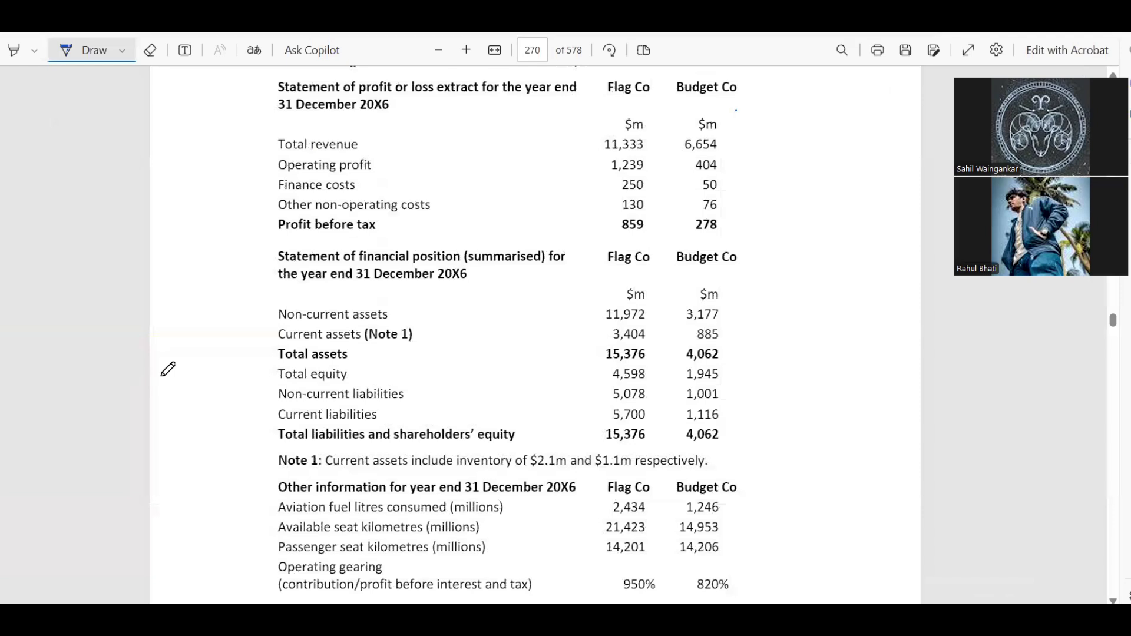
key(alt+Tab)
text(NON)
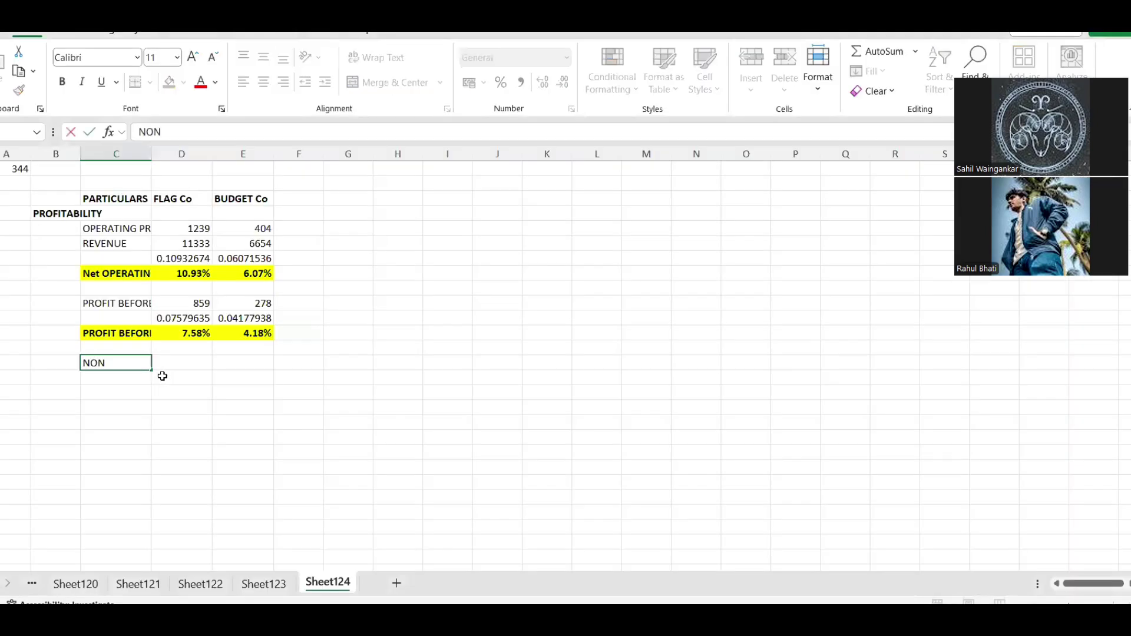
text( - CURRENT ASSET)
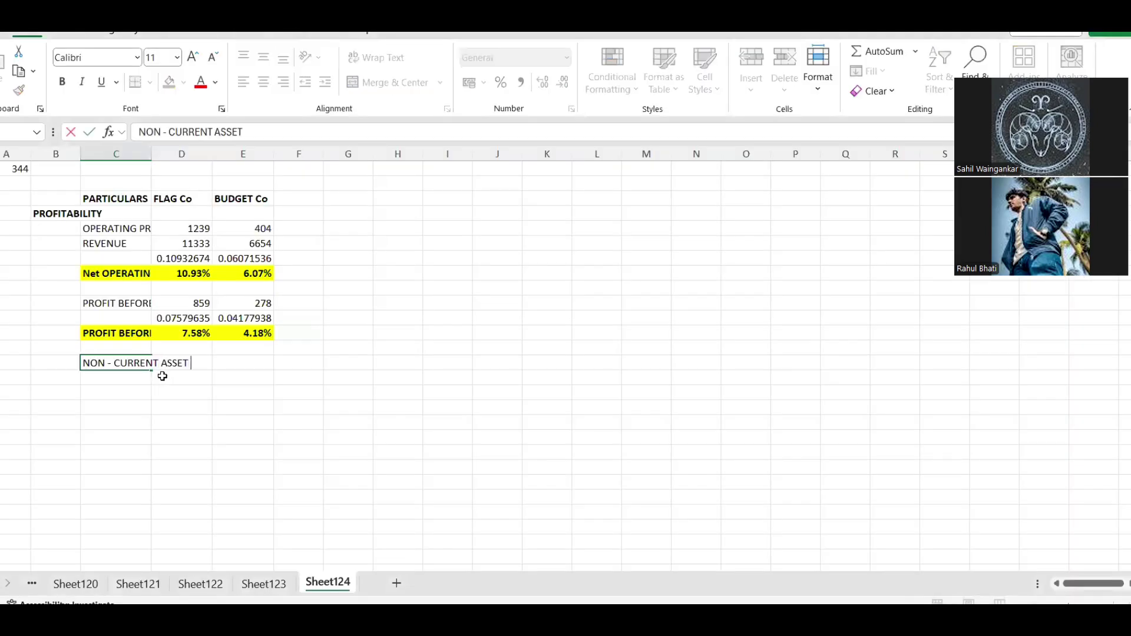
key(BackSpace)
key(Return)
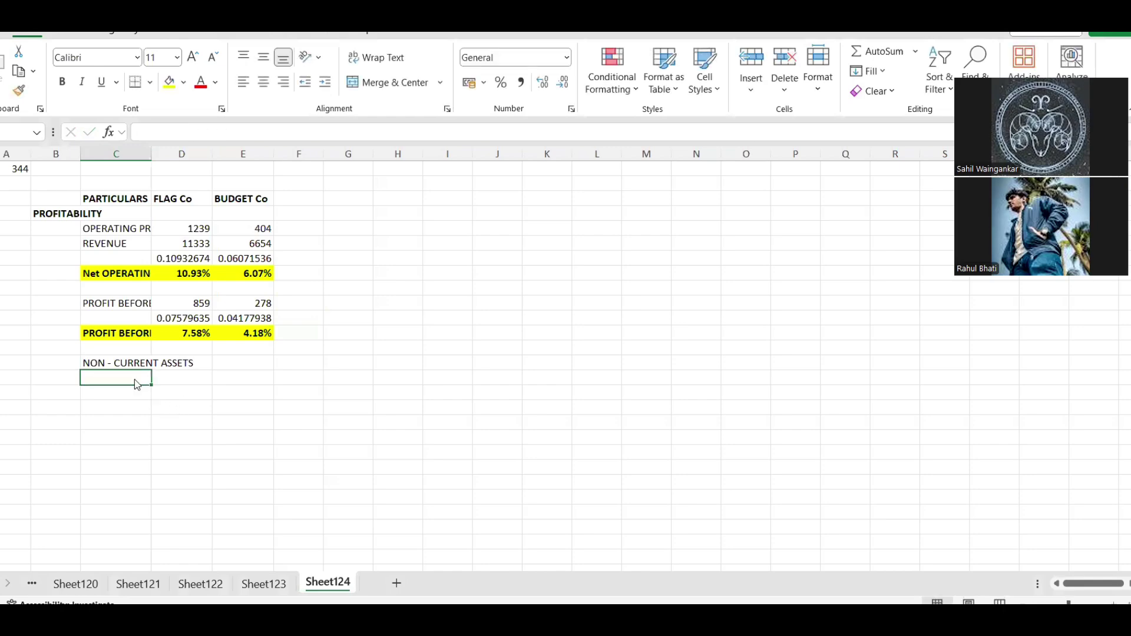
Enter the label CURRENT ASSETS directly below NON - CURRENT ASSETS, following the textbook PDF.
key(alt+Tab)
key(alt+Tab)
click(118, 362)
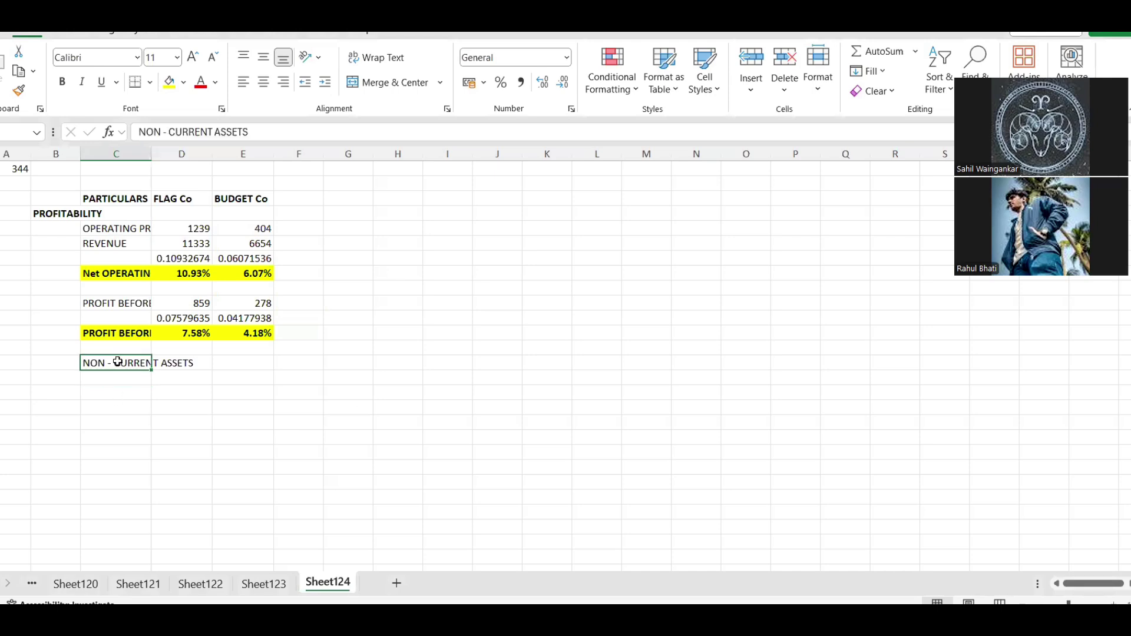
key(Return)
key(alt+Tab)
key(alt+Tab)
text(CU)
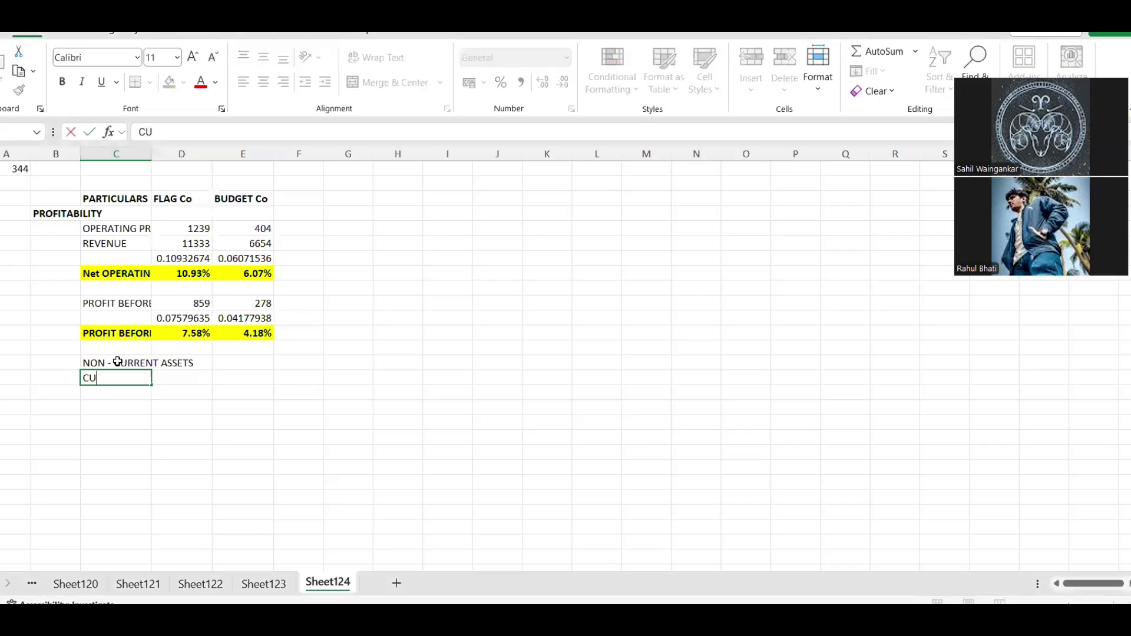
text(RRENT ASSETS)
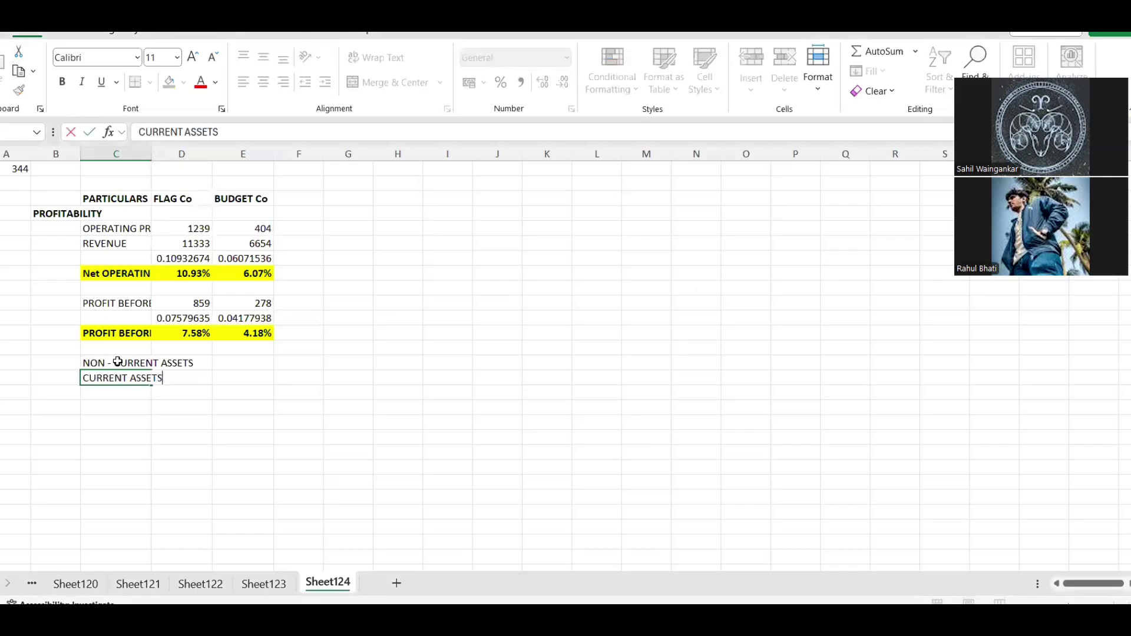
key(Return)
Enter the label CURRENT LIABILITIES directly below CURRENT ASSETS, following the textbook PDF.
key(alt+Tab)
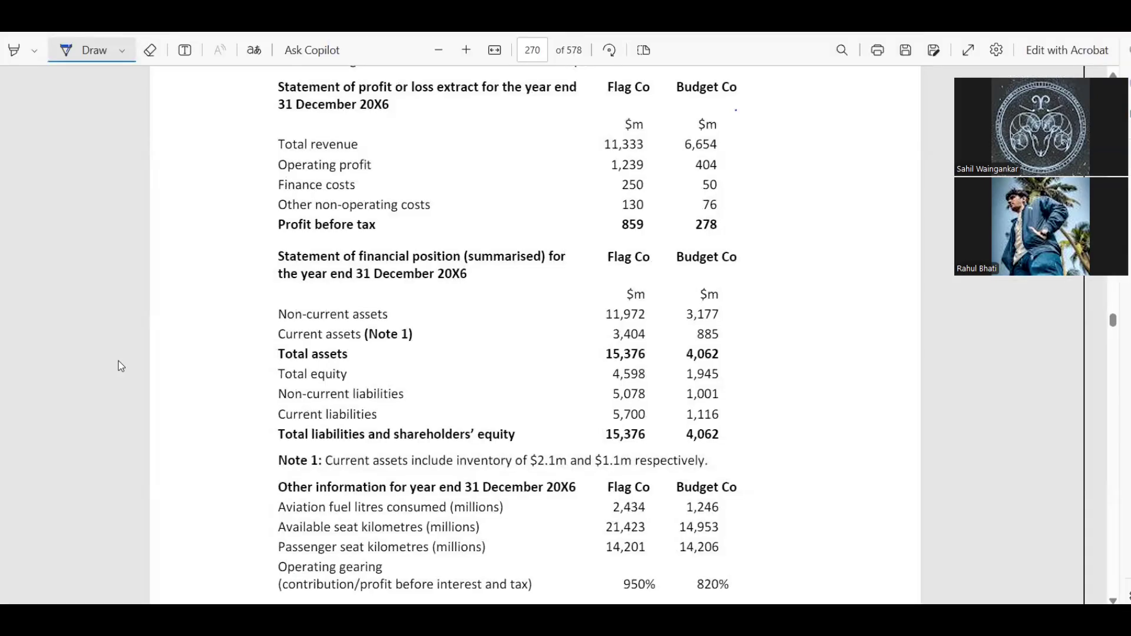
key(alt+Tab)
text(CURREN)
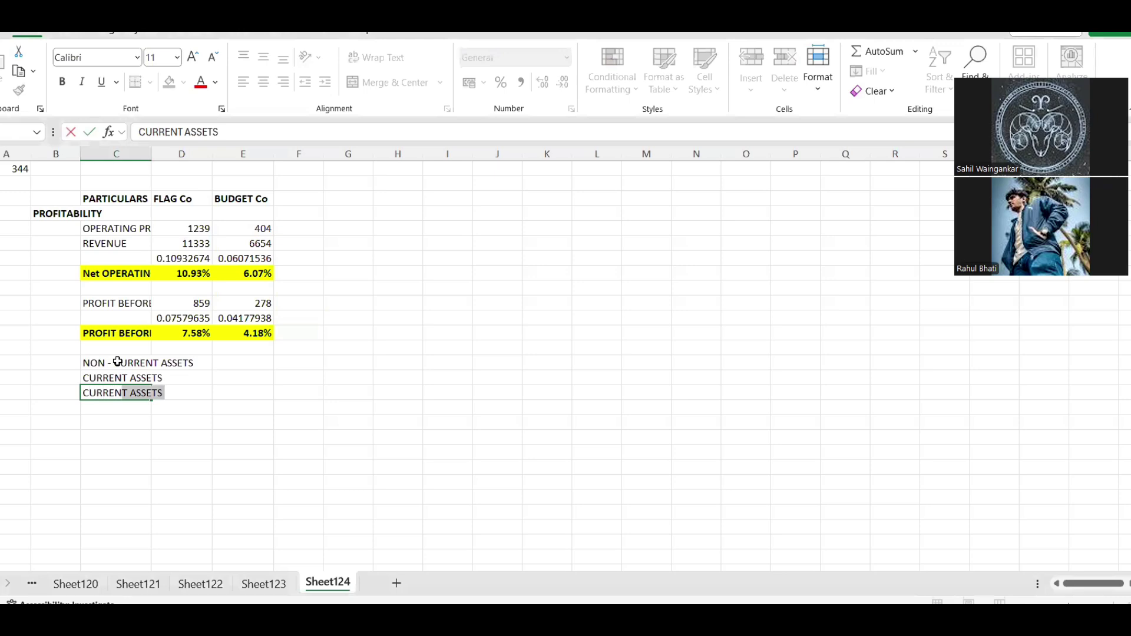
text(T LIABILITIE)
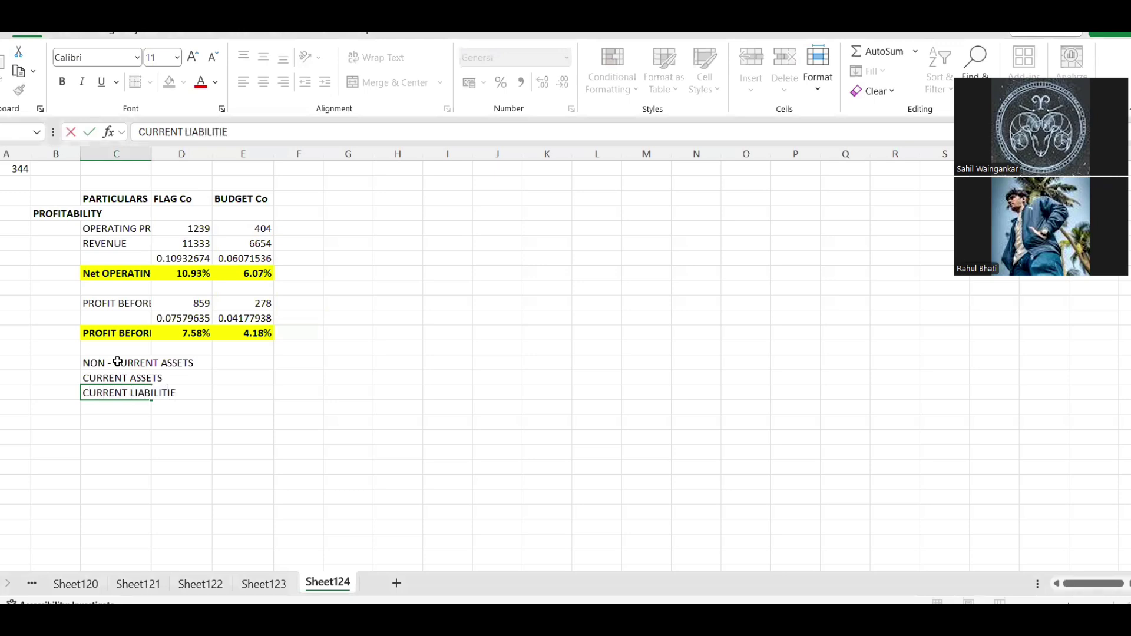
Fill in the non-current assets from the textbook PDF: 11972 for Flag Co and 3177 for Budget Co.
key(Up)
key(Up)
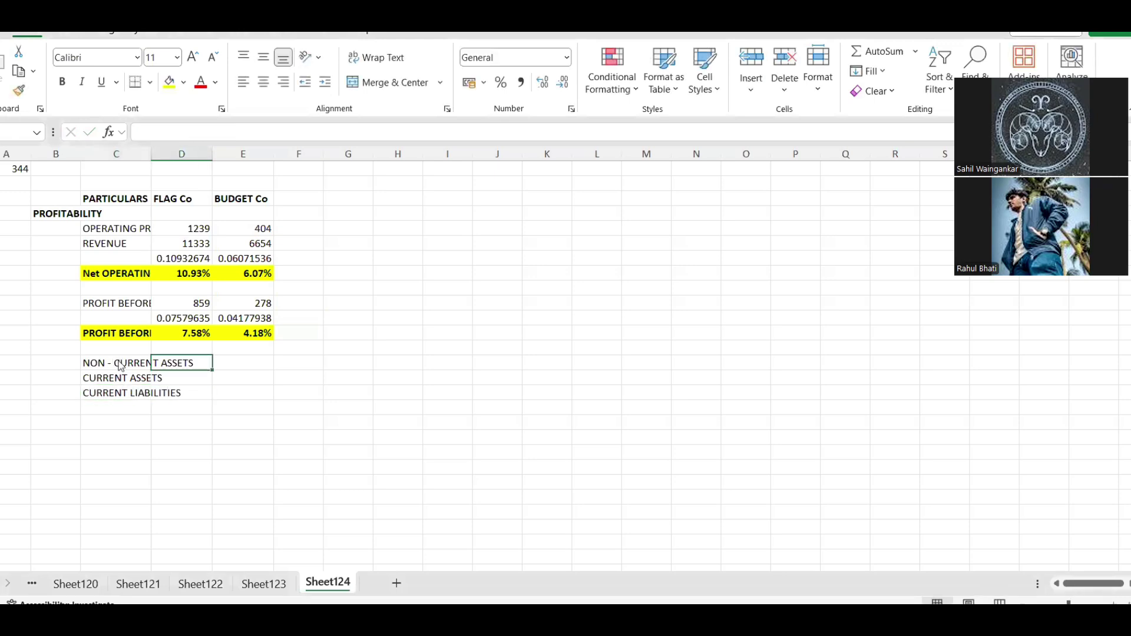
key(alt+Tab)
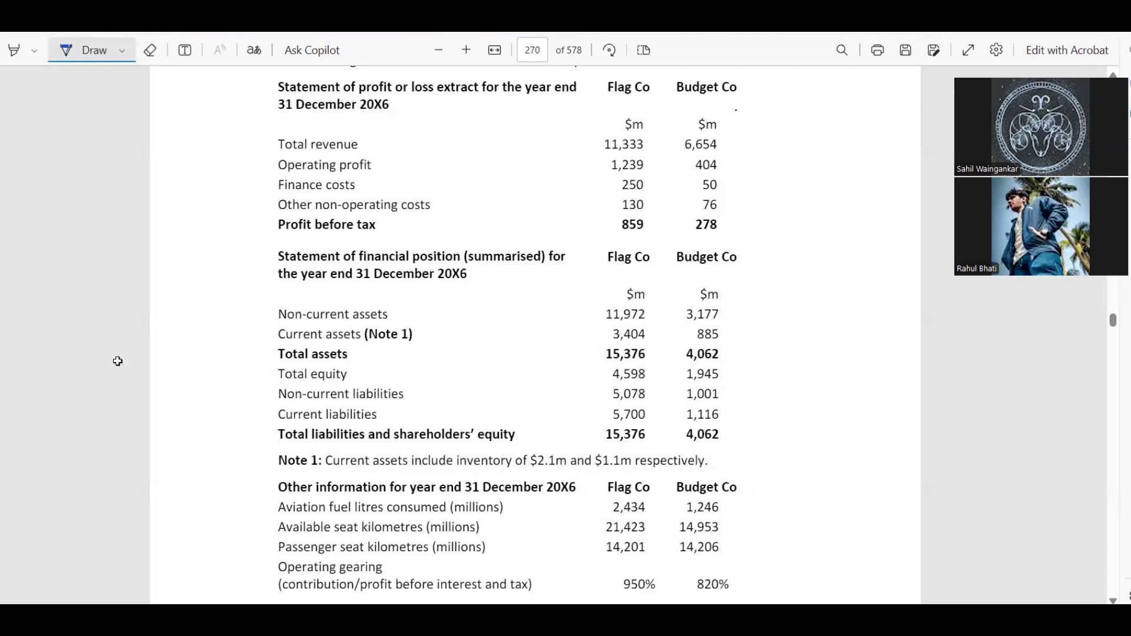
key(alt+Tab)
key(Right)
text(11)
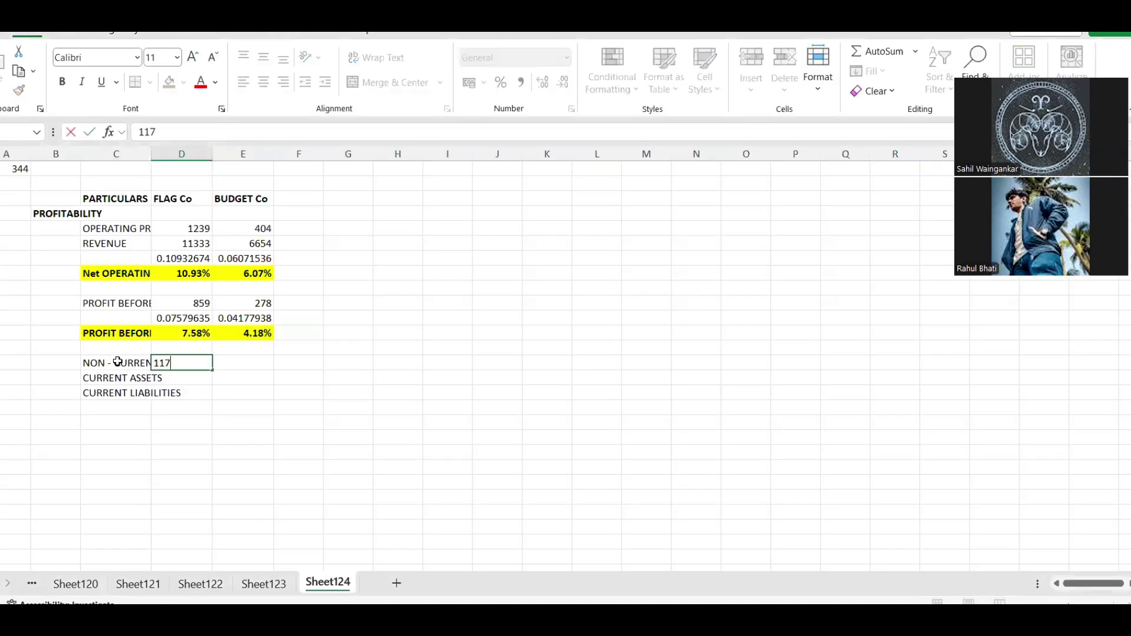
text(972)
key(Tab)
key(alt+Tab)
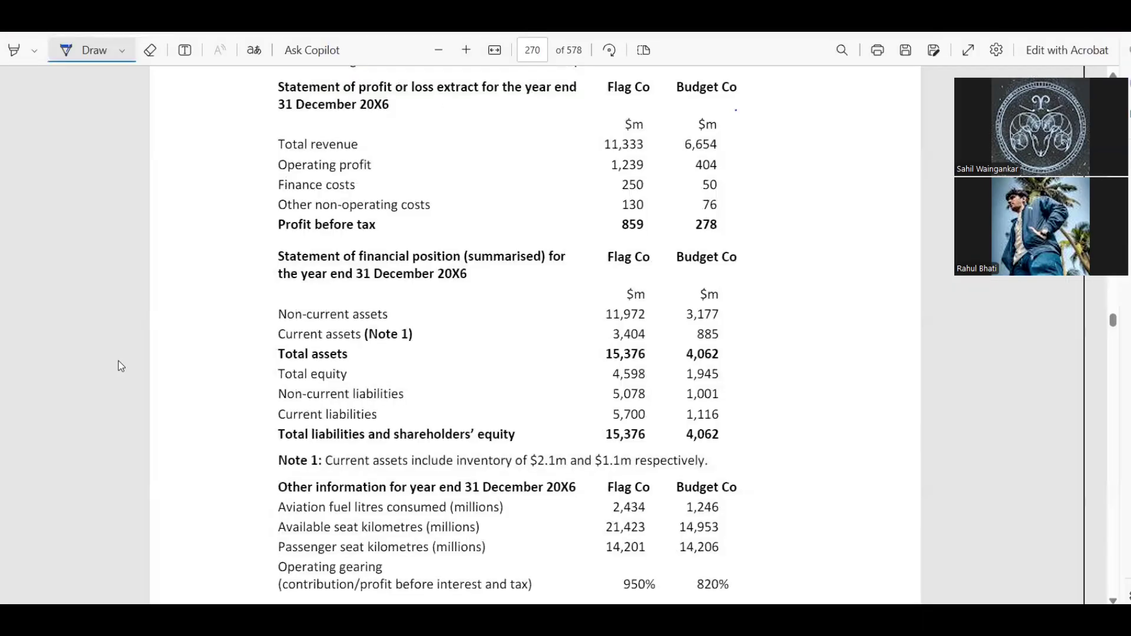
key(alt+Tab)
text(3177)
key(Return)
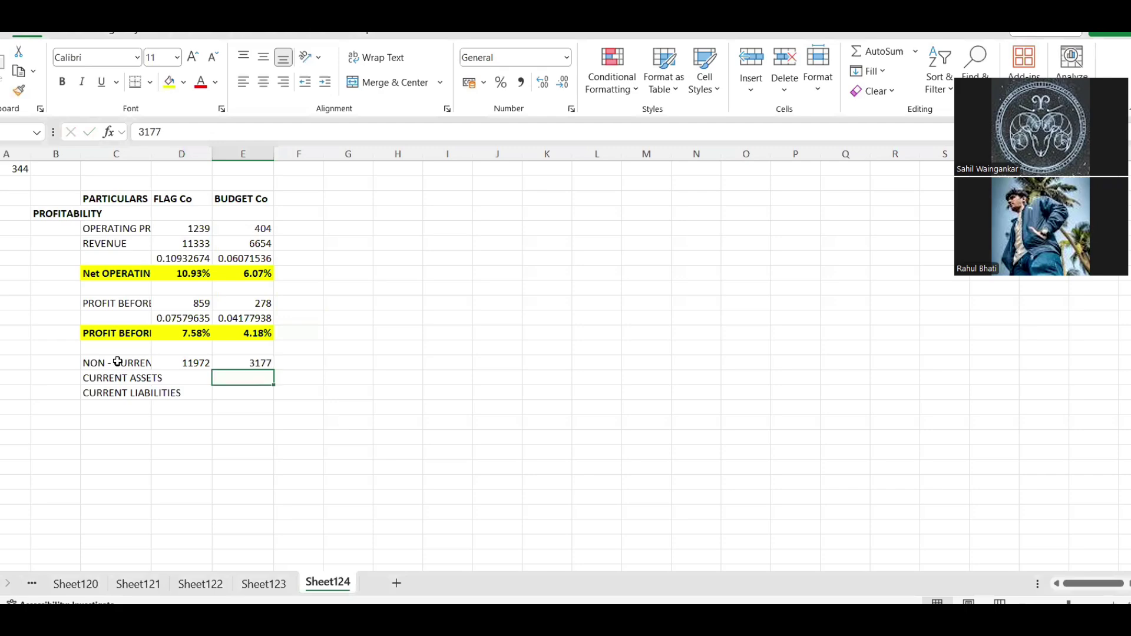
Fill in the current assets from the textbook PDF: 3404 for Flag Co and 885 for Budget Co.
key(alt+Tab)
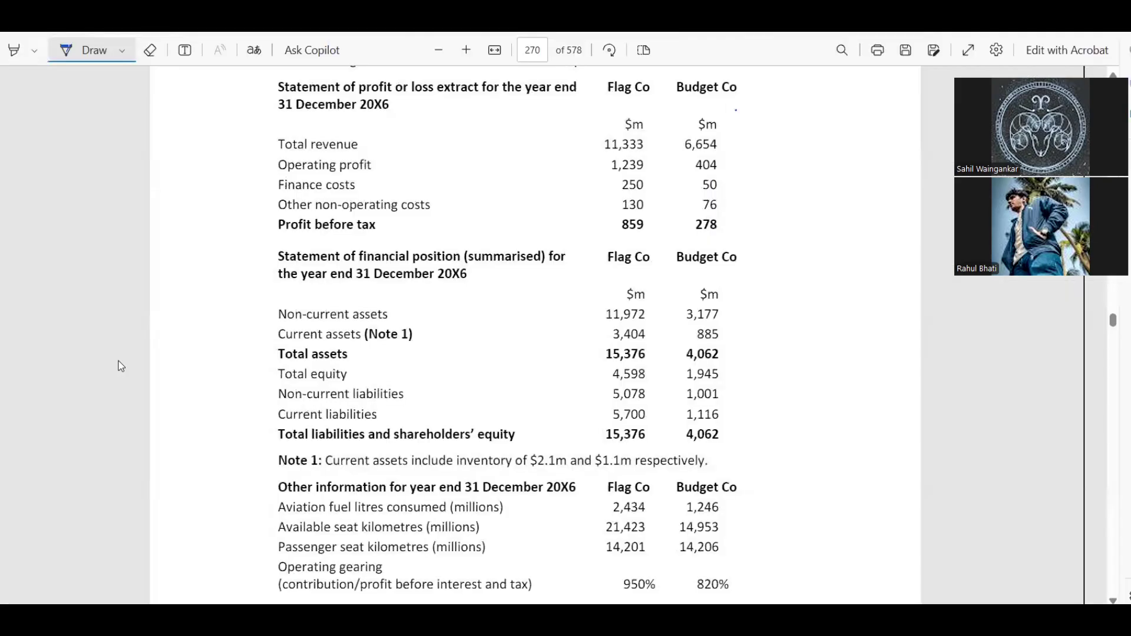
key(alt+Tab)
text(34)
key(Tab)
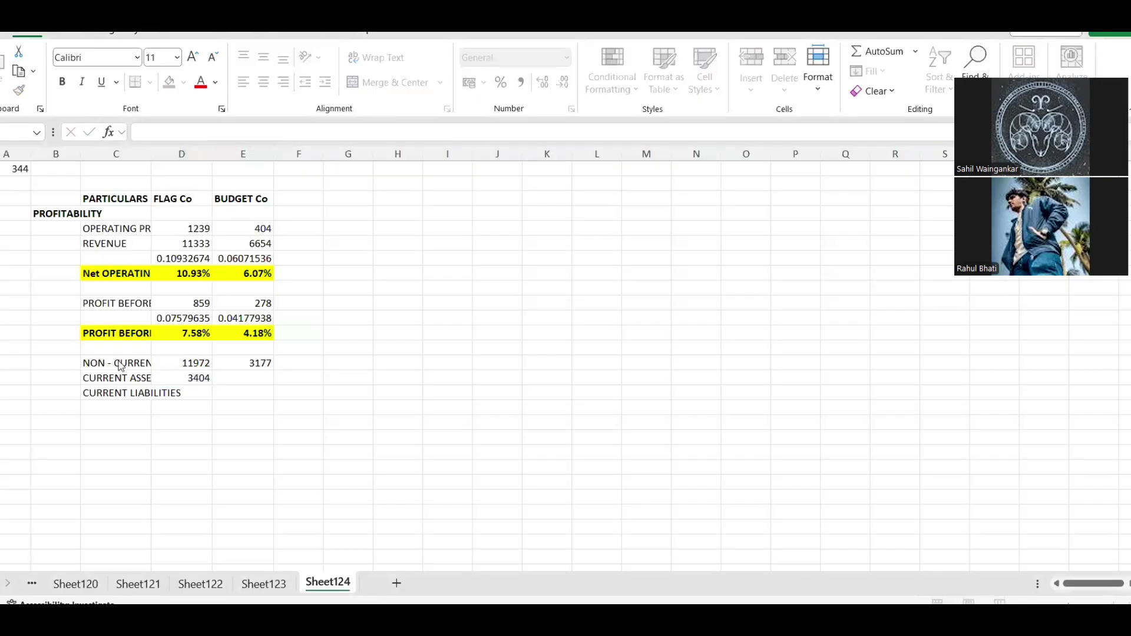
key(alt+Tab)
key(alt+Tab)
text(88)
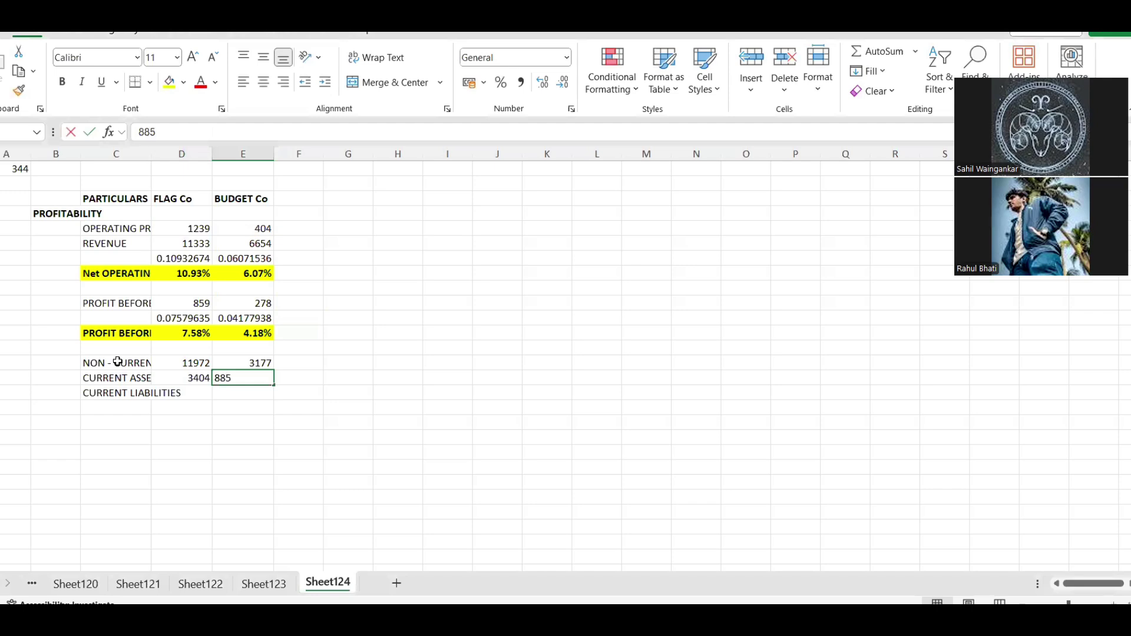
key(Return)
Fill in the current liabilities from the textbook PDF: 5700 for Flag Co and 1116 for Budget Co.
key(alt+Tab)
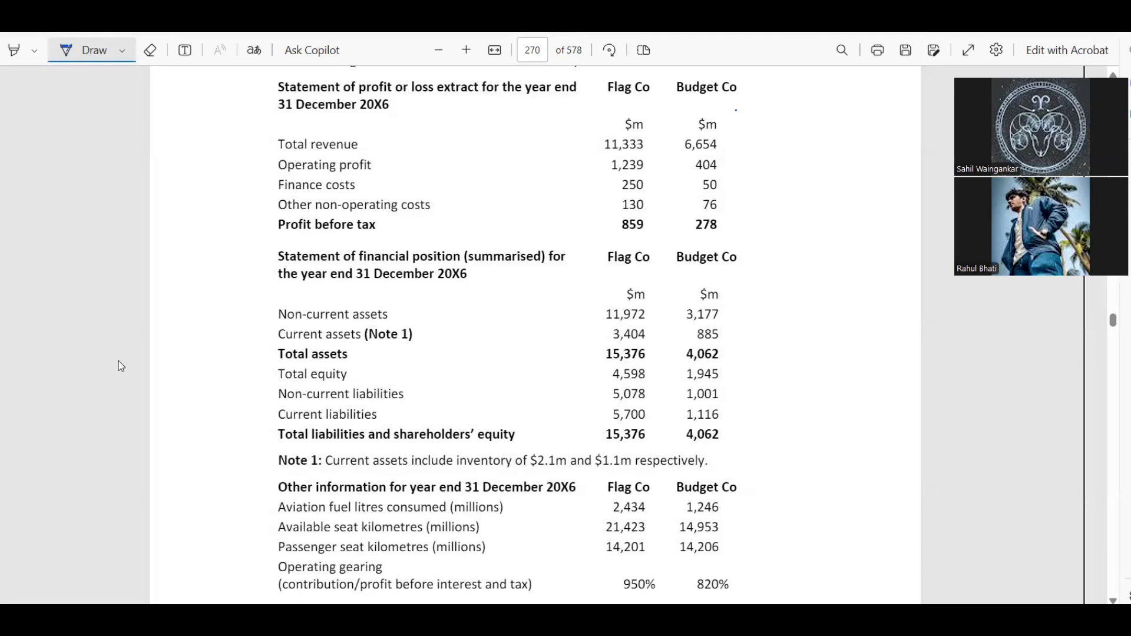
key(alt+Tab)
text(570)
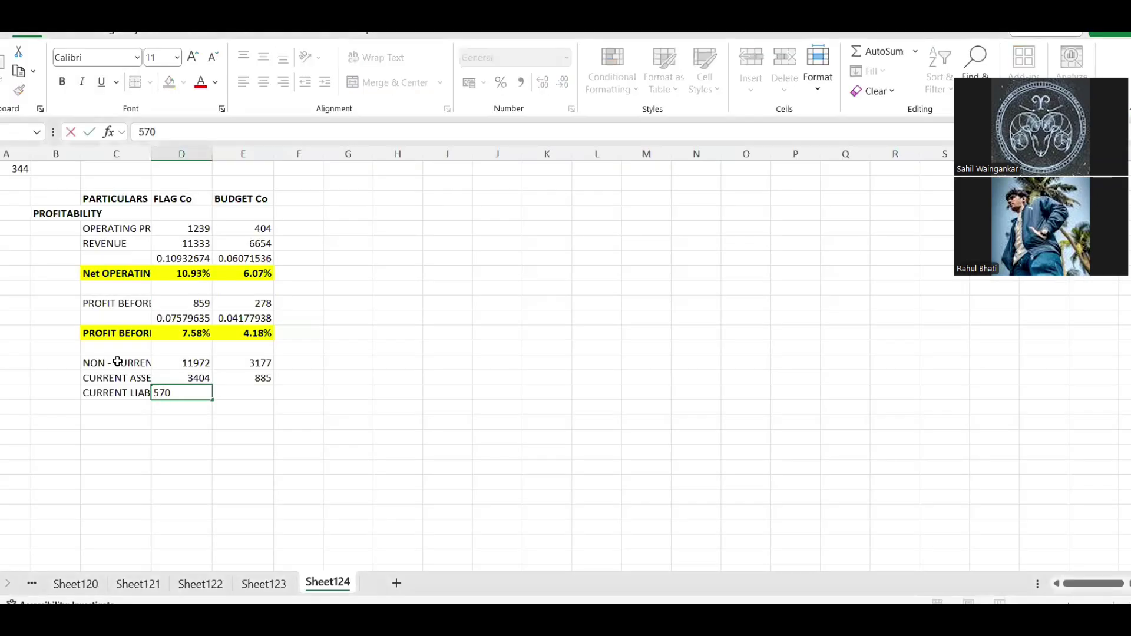
text(0)
key(Return)
key(alt+Tab)
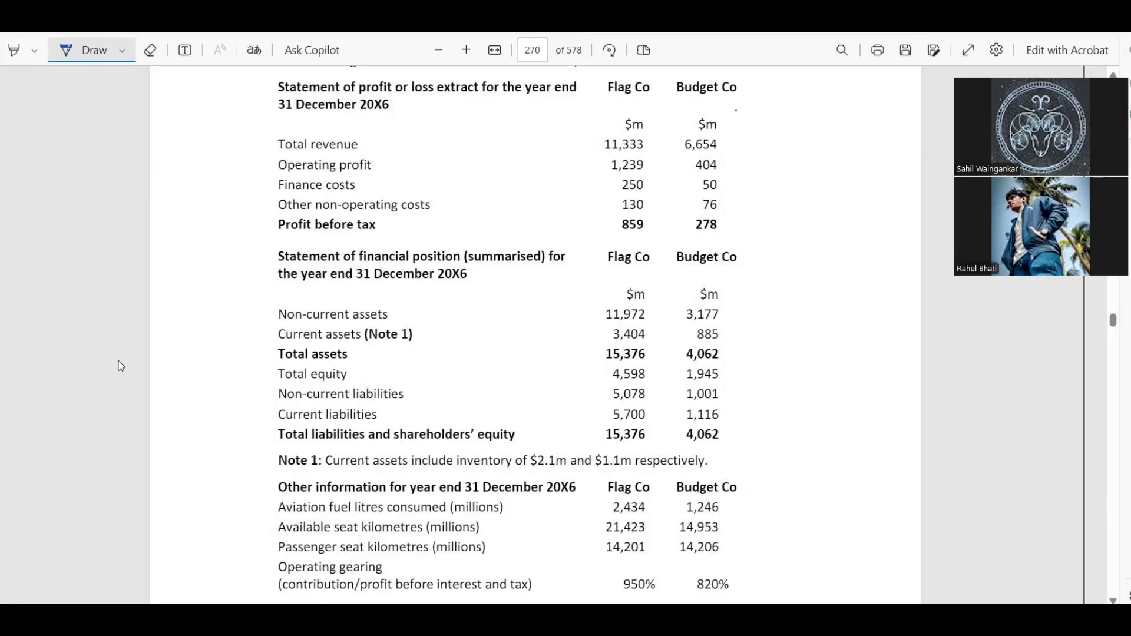
key(alt+Tab)
text(1116)
key(Return)
Two rows below current liabilities, calculate Flag Co's capital employed with =D14+D15-D16 and copy the formula to the Budget Co column.
key(alt+Tab)
key(alt+Tab)
key(Down)
key(Left)
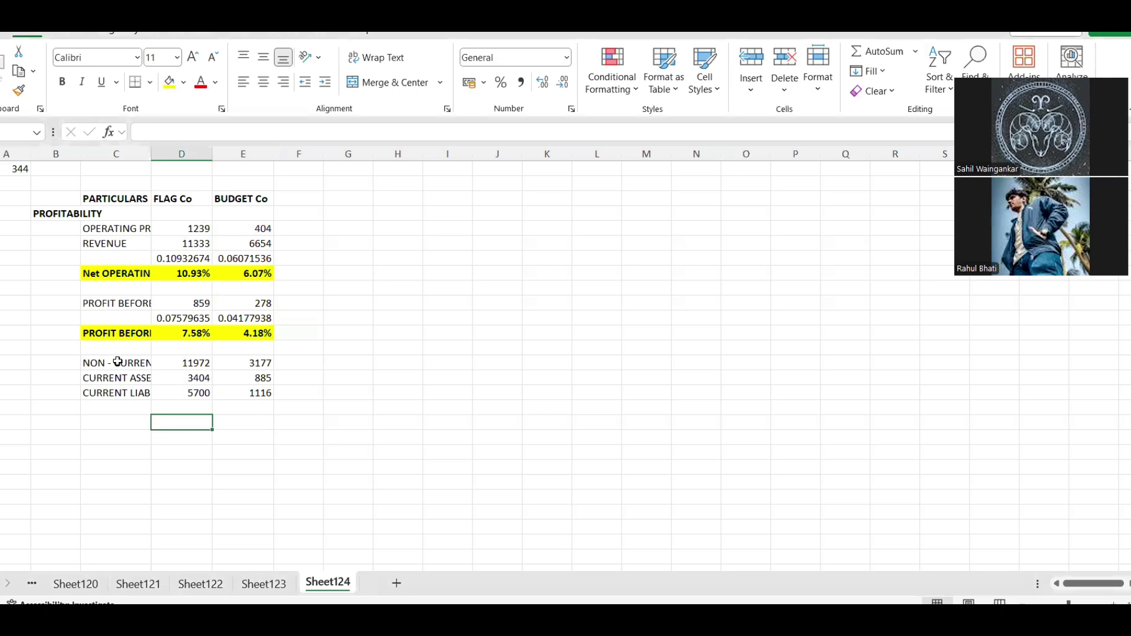
text(=)
key(Up)
key(Up)
key(Up)
key(Up)
text(+)
key(Up)
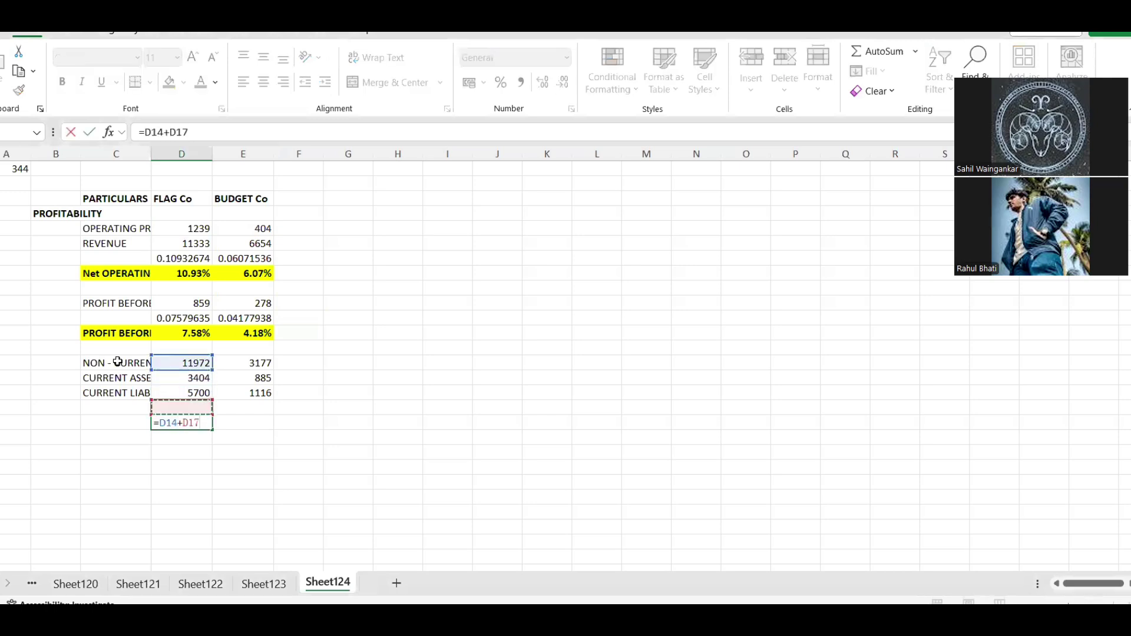
key(Up)
key(Up)
text(-)
key(Up)
key(Up)
key(ctrl+Return)
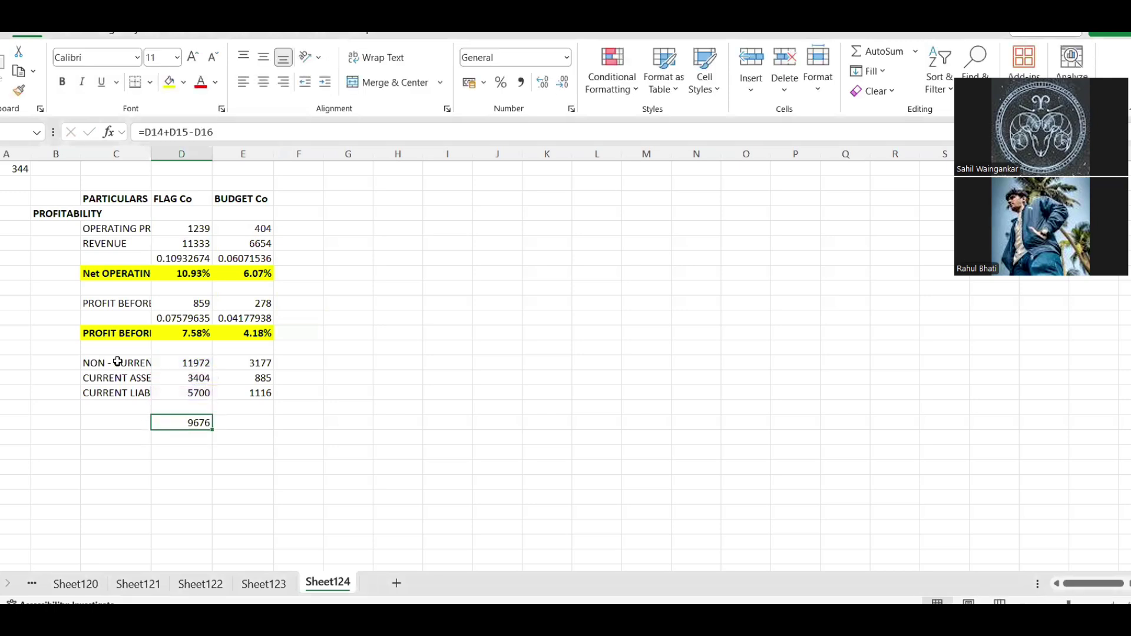
key(ctrl+c)
key(Right)
key(ctrl+v)
Label the calculated row CAPITAL EMPLOYED and make the label and both companies' figures bold.
key(Left)
key(Left)
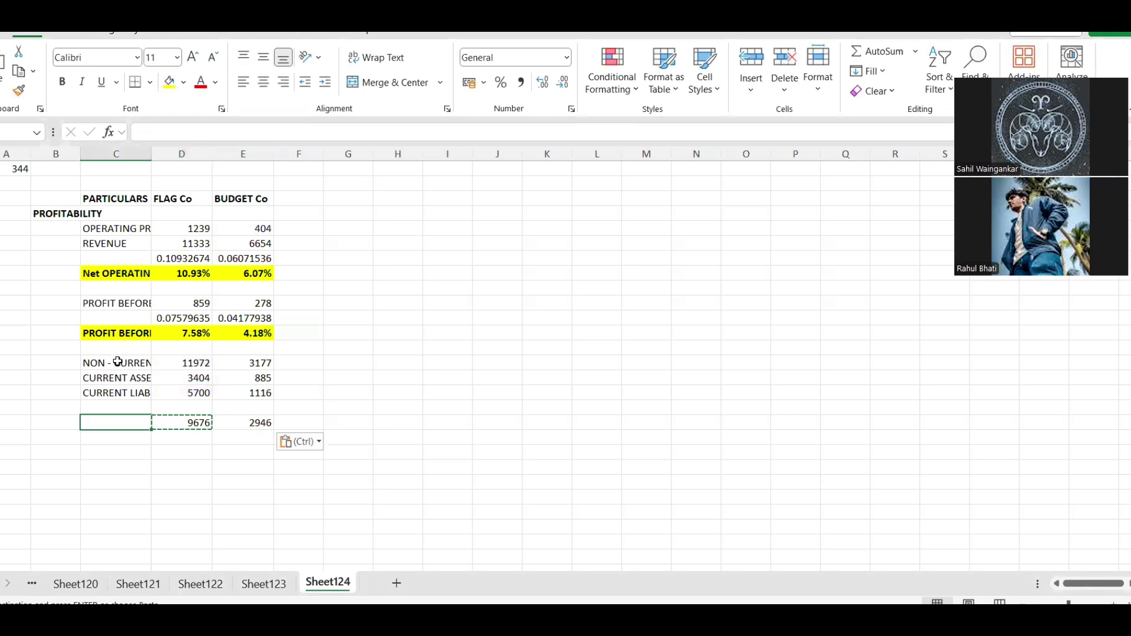
text(CAPITAL EMPLOYD)
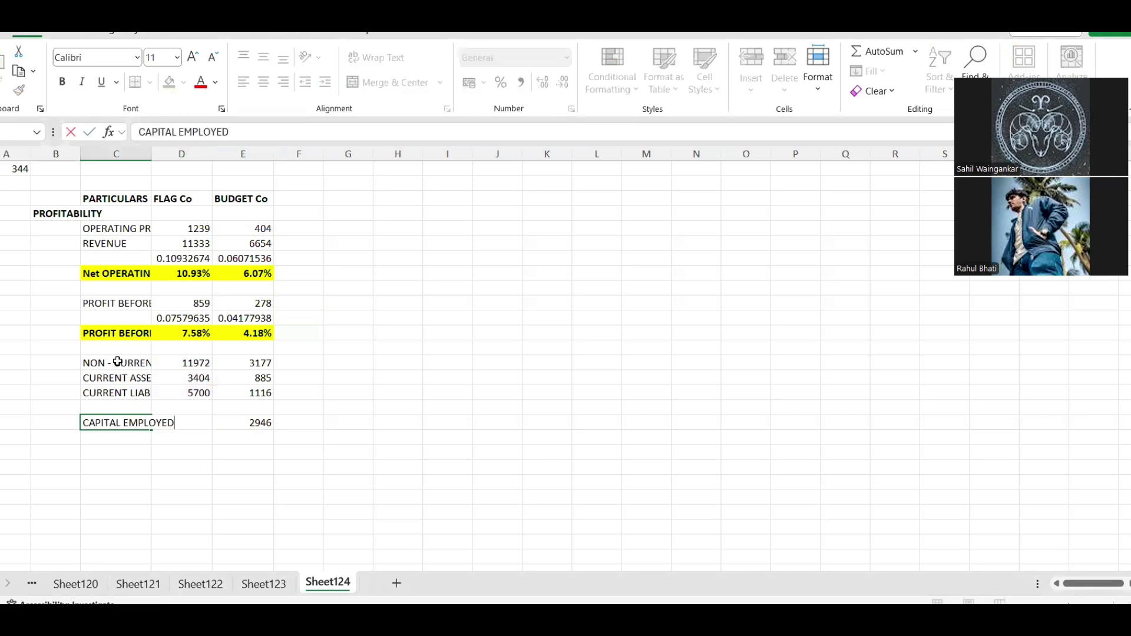
key(Return)
key(Up)
key(shift+Right)
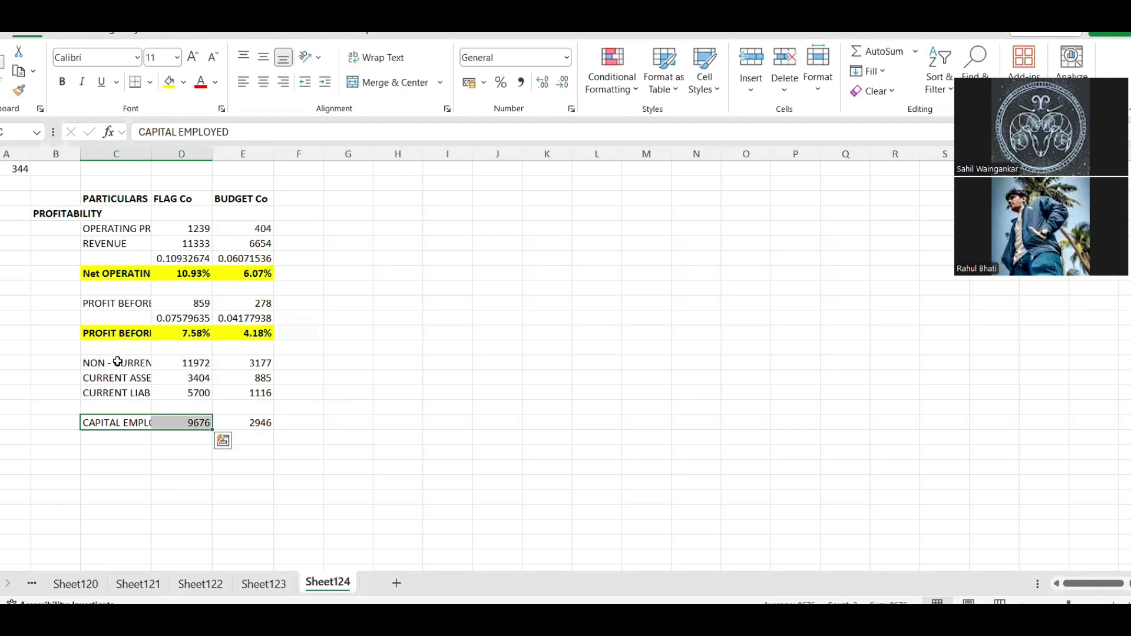
key(shift+Right)
key(ctrl+b)
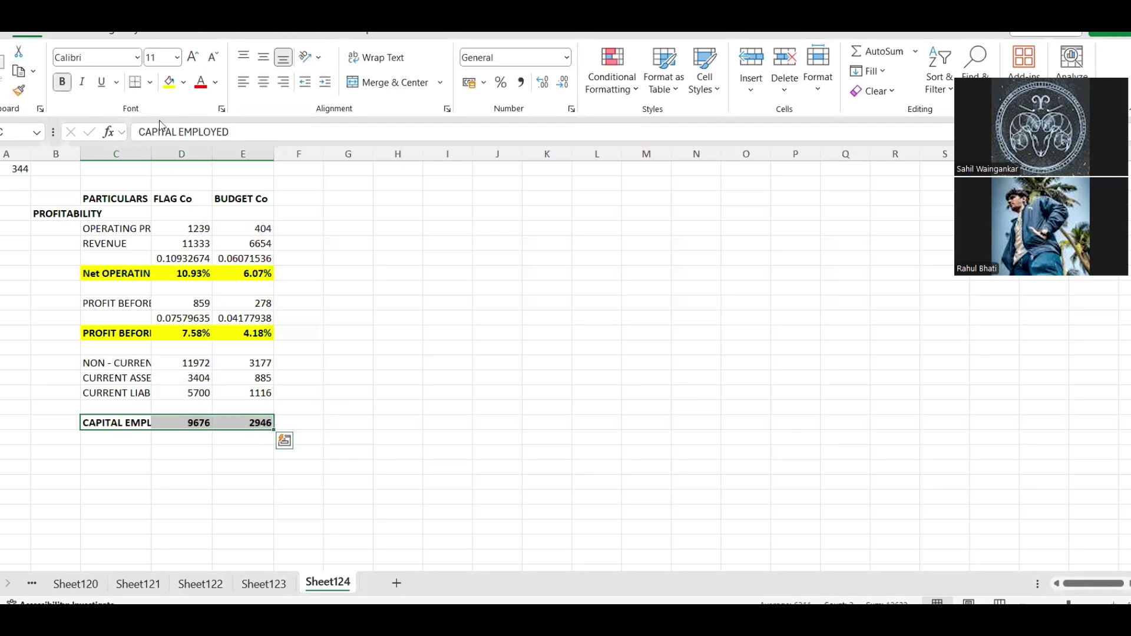
click(186, 272)
key(alt+Tab)
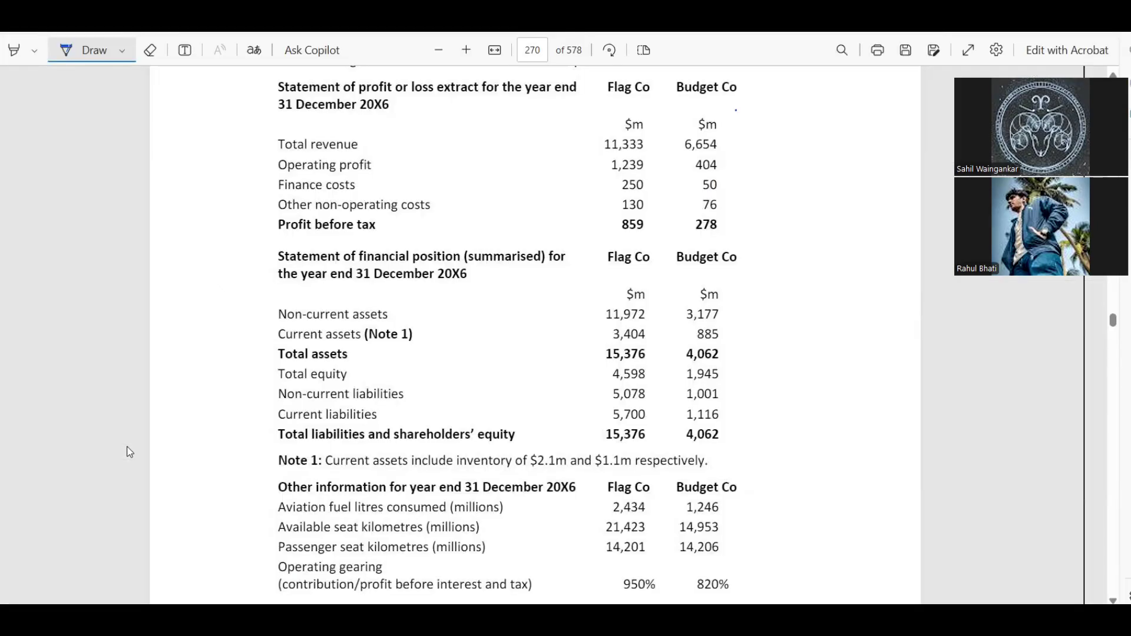
key(alt+Tab)
drag(96, 366, 257, 393)
key(ctrl+c)
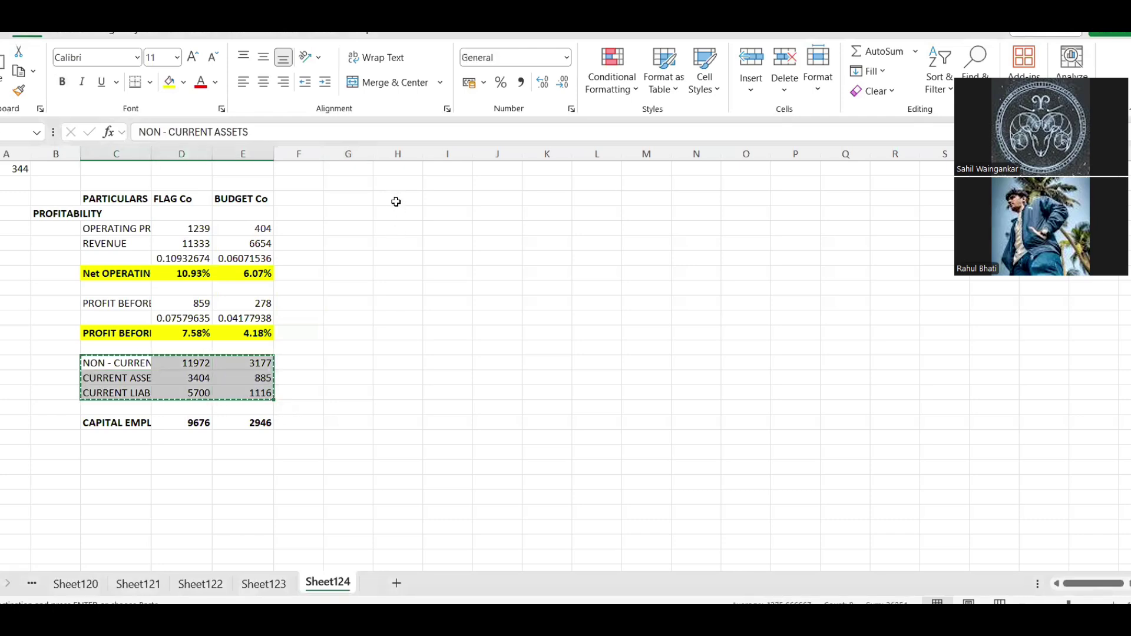
click(248, 437)
drag(96, 361, 240, 426)
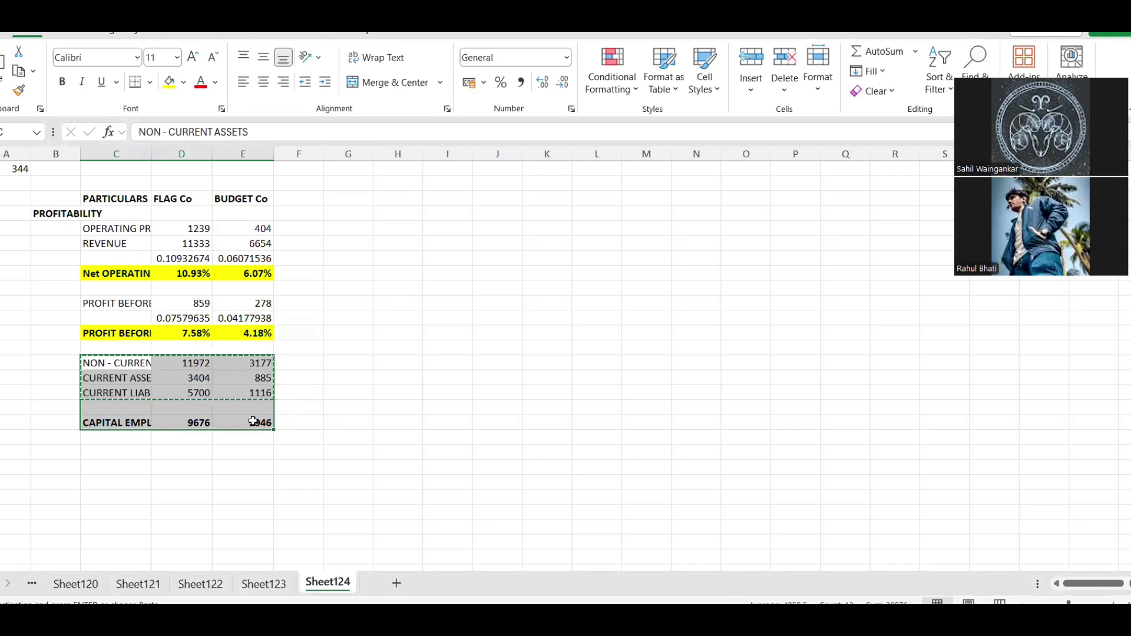
click(106, 378)
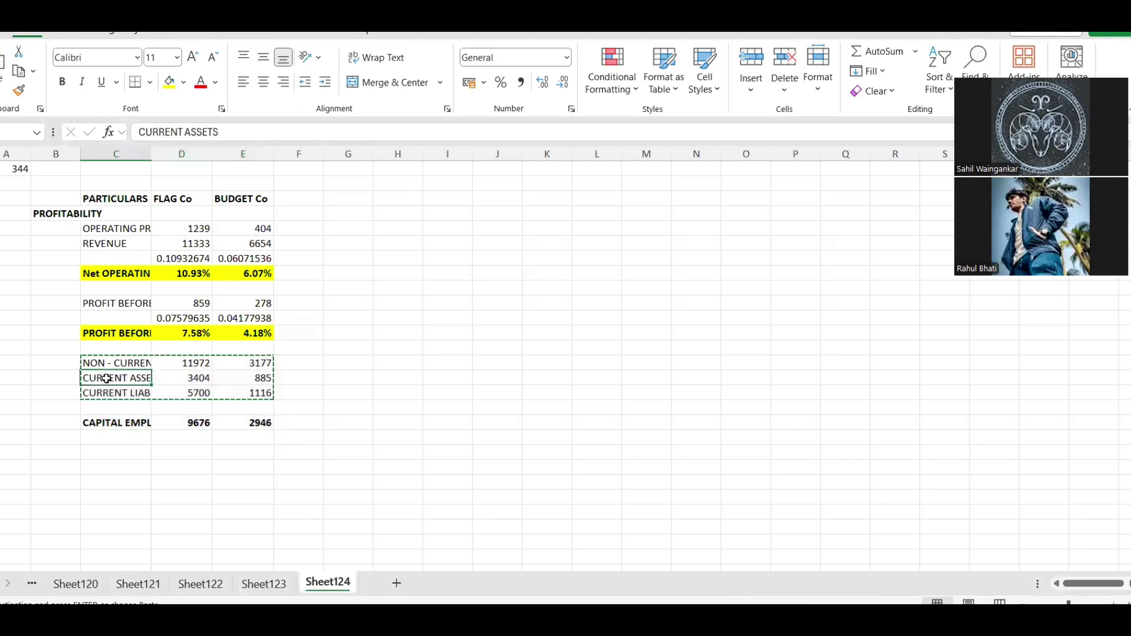
Enter the label ROCE below CAPITAL EMPLOYED and move it down one row, leaving two blank rows between them.
click(112, 456)
key(alt+Tab)
key(alt+Tab)
text(RO)
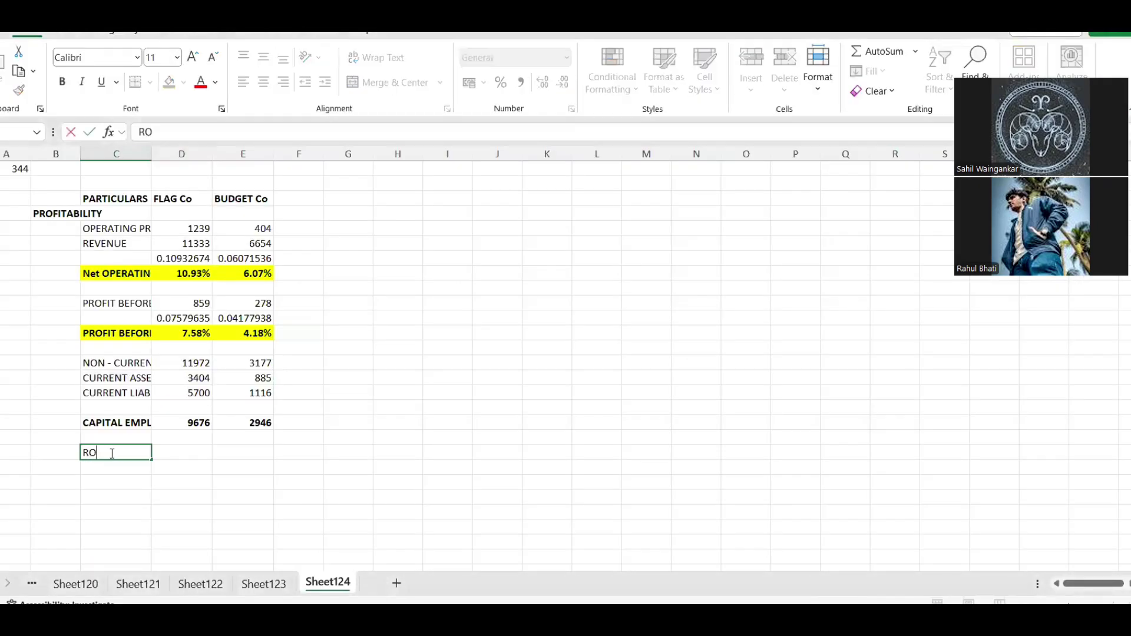
text(CE)
key(Return)
click(112, 453)
key(ctrl+c)
key(Down)
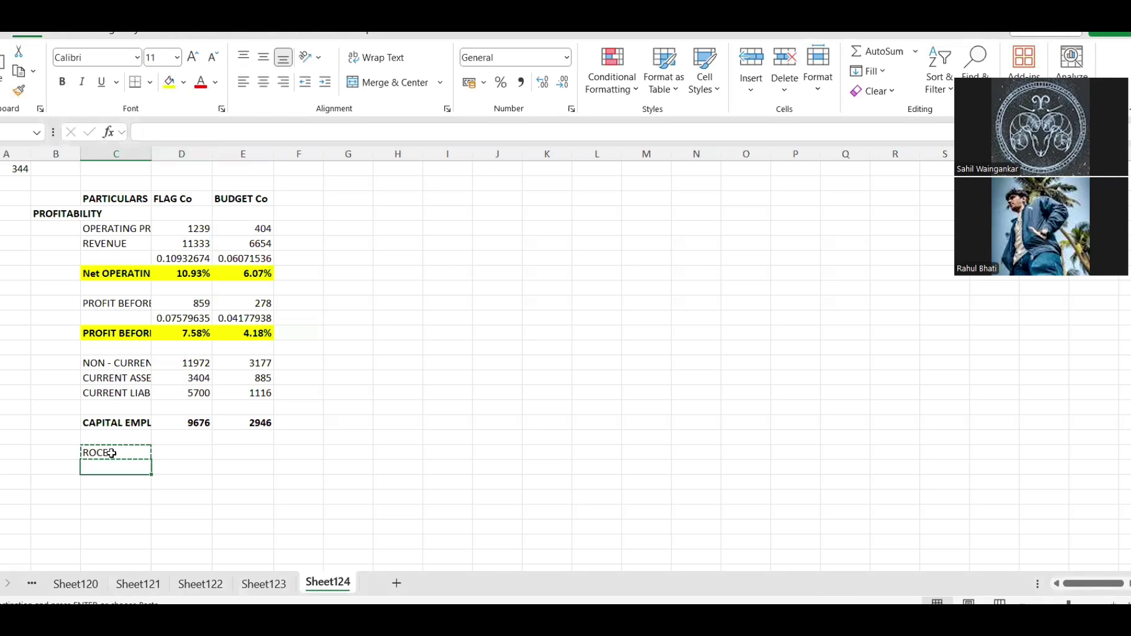
key(ctrl+v)
In the row above ROCE, divide Flag Co's operating profit (D5) by its capital employed and copy the formula to the Budget Co column.
key(Right)
key(Up)
text(=)
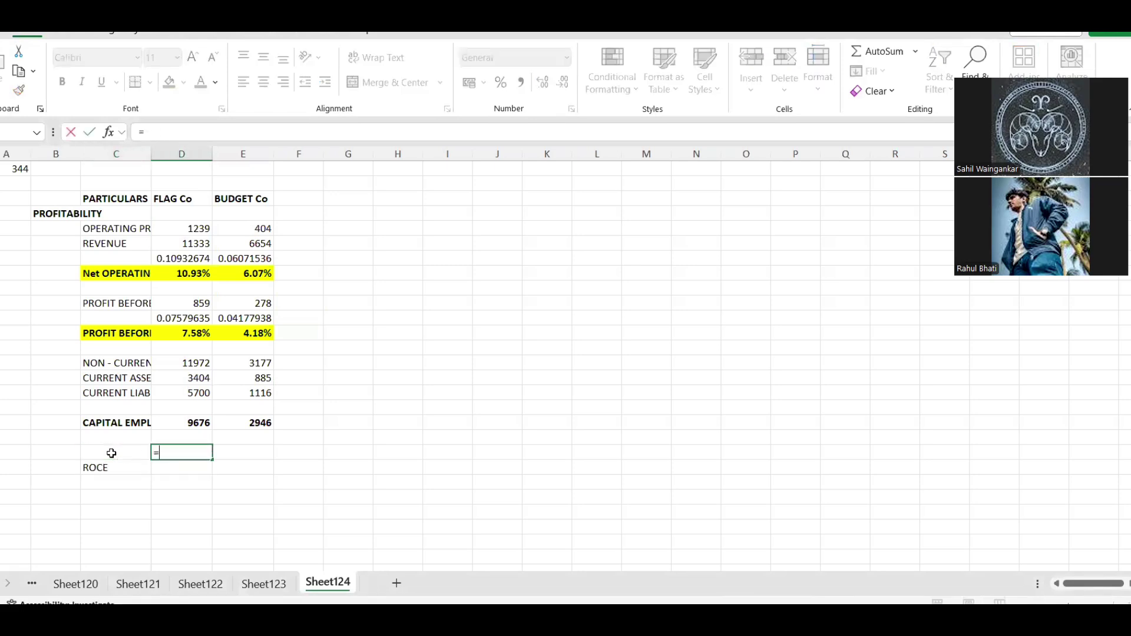
key(Up)
key(Up)
key(Up)
key(Up)
key(Up)
key(Up)
key(Up)
key(Up)
key(Up)
key(Up)
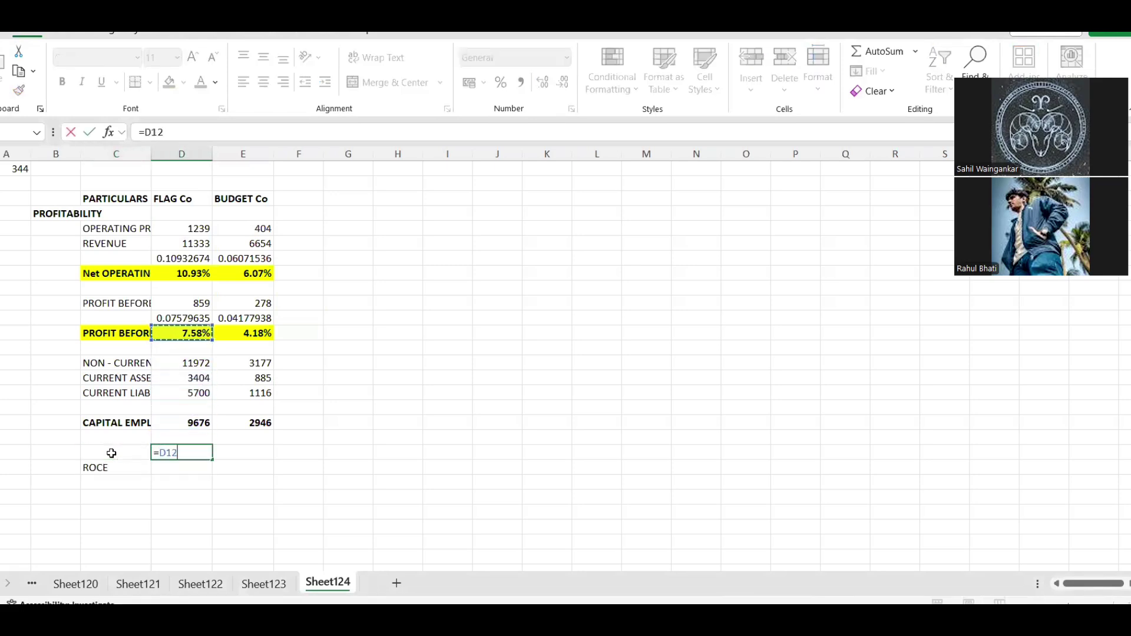
key(Up)
key(Up)
key(Up)
key(Up)
key(Up)
key(Up)
key(Up)
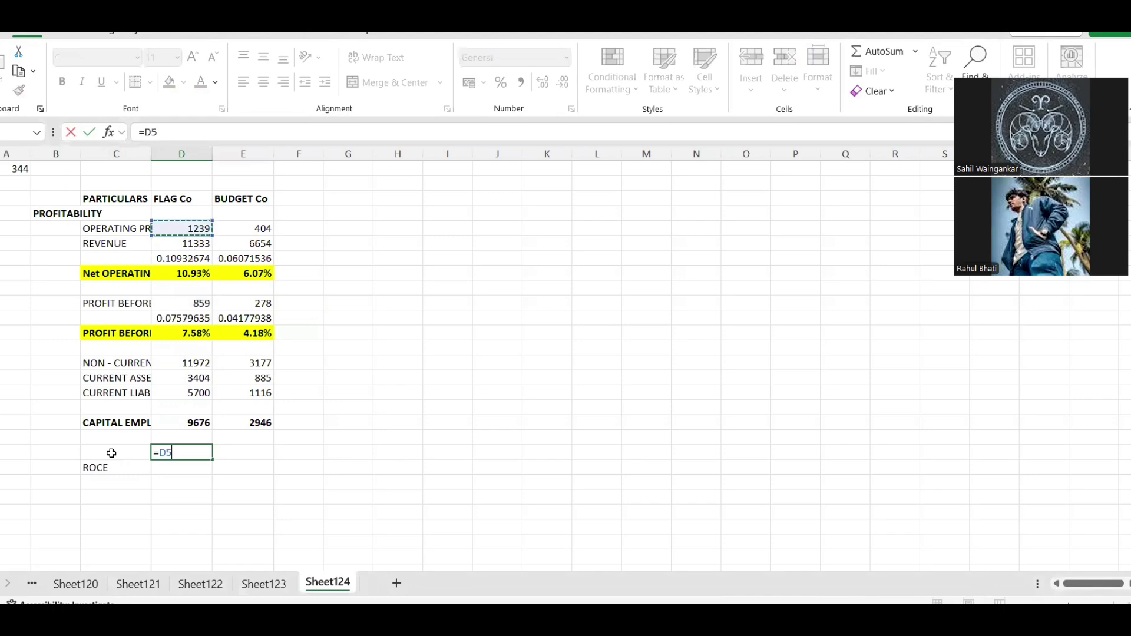
text(/)
key(Up)
key(Up)
key(Up)
key(Up)
key(Return)
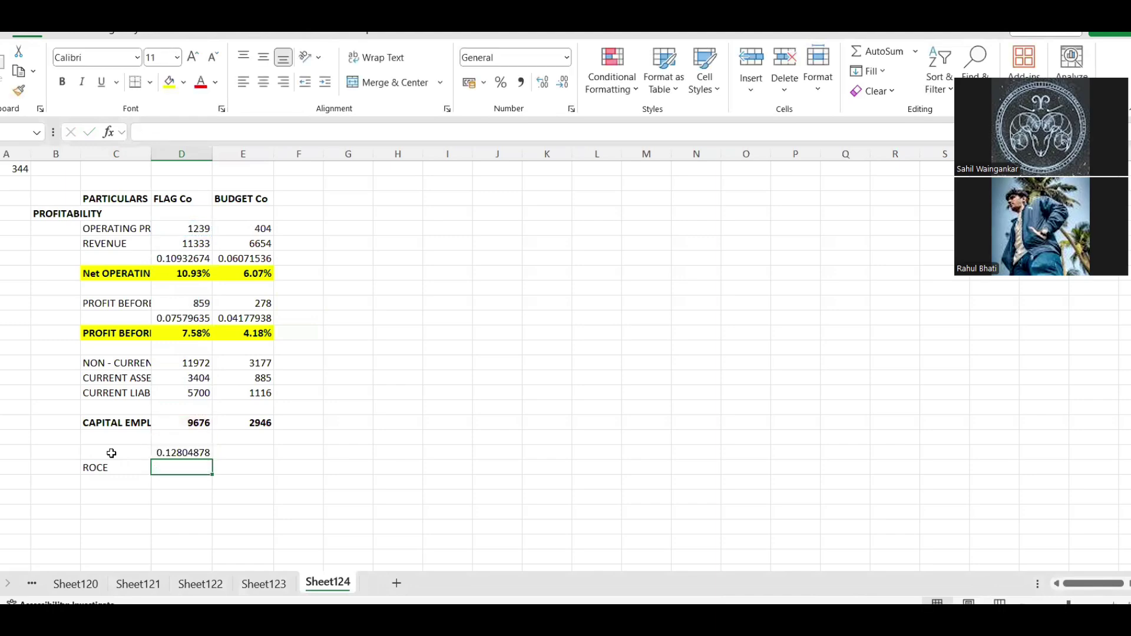
key(Up)
key(ctrl+c)
key(Right)
key(ctrl+v)
Enter 12.80% as Flag Co's value in the ROCE row.
key(alt+Tab)
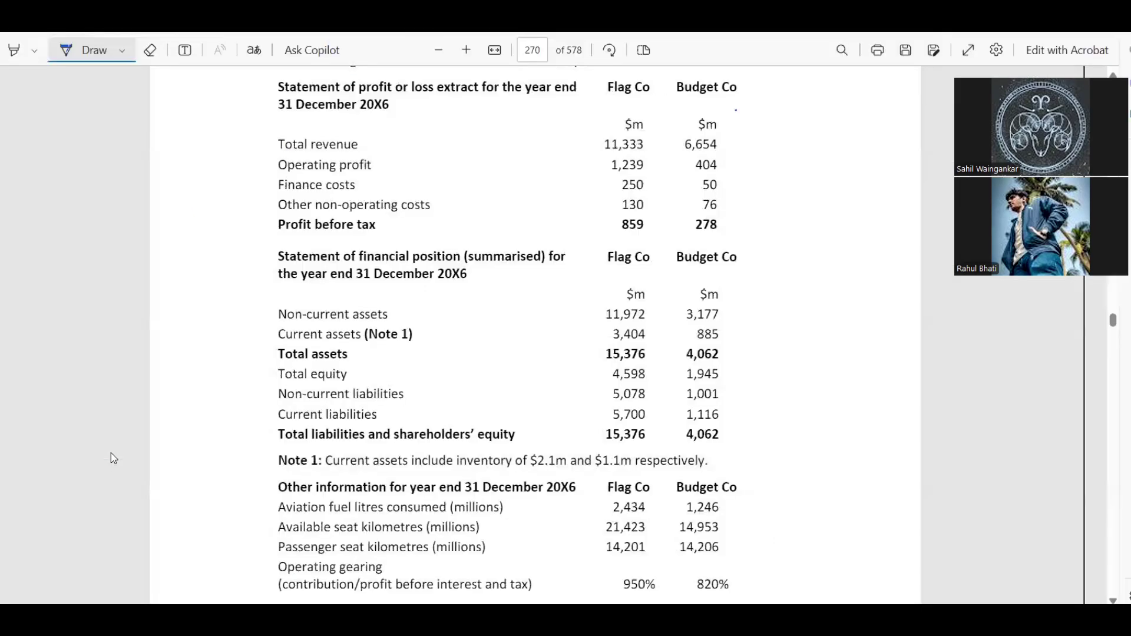
key(alt+Tab)
key(Left)
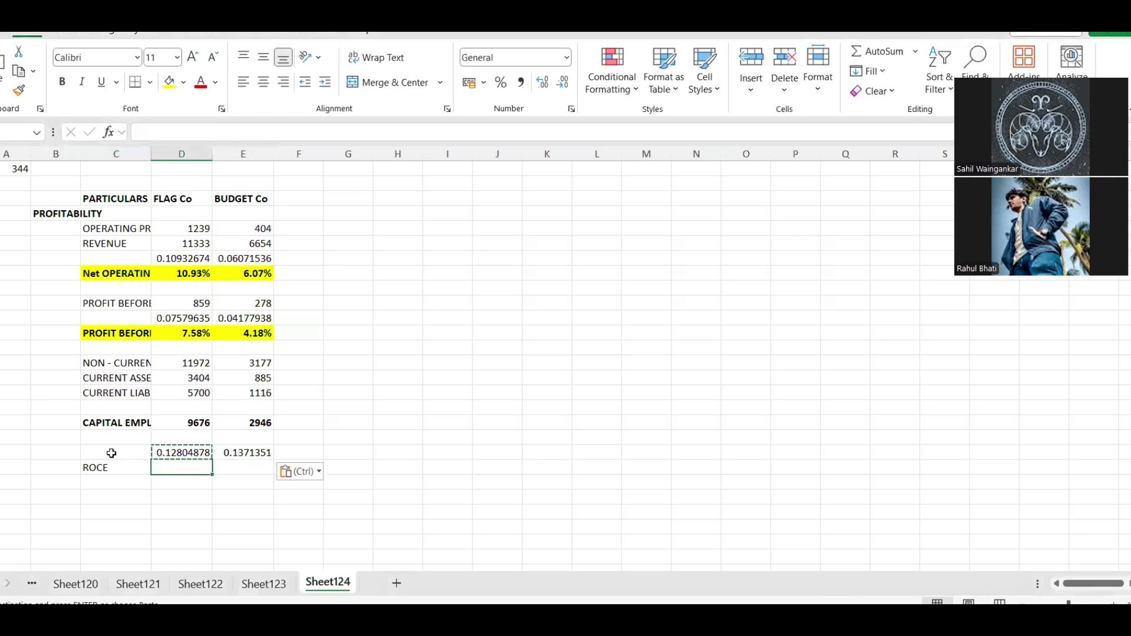
text(12.80)
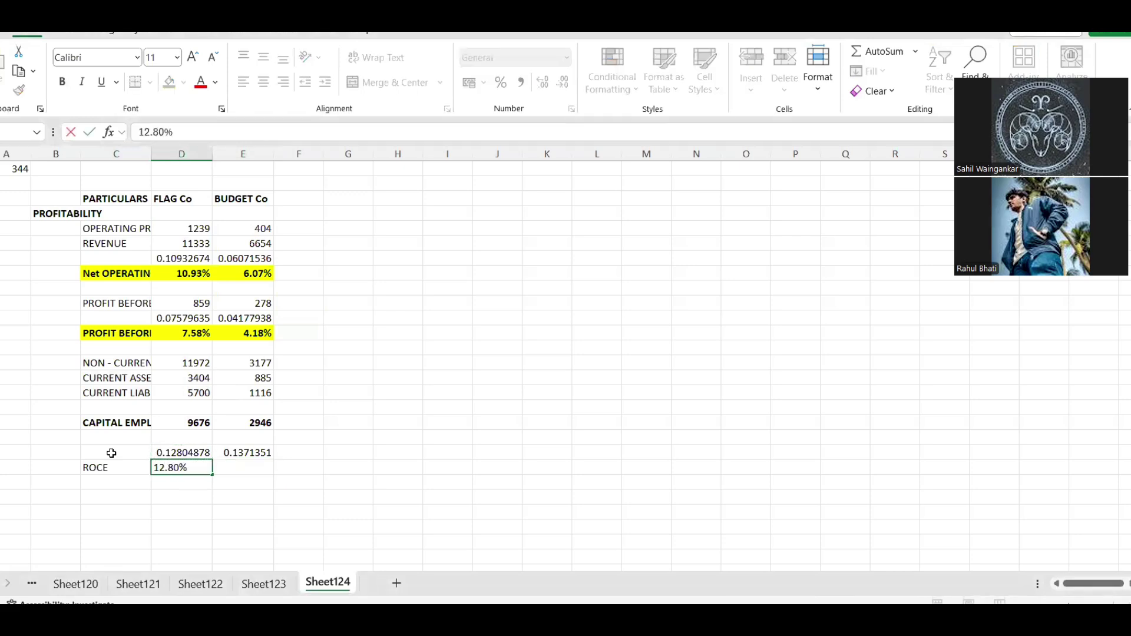
key(Tab)
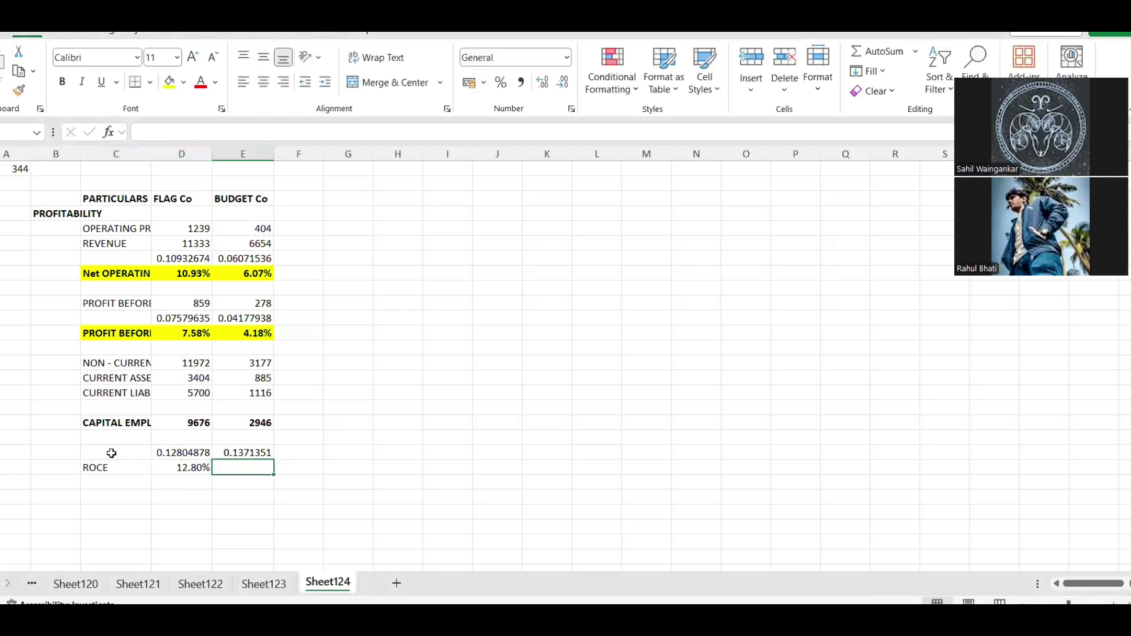
Enter 13.71% as Budget Co's ROCE, then make the ROCE label and both companies' percentages bold with a yellow fill.
text(13.7)
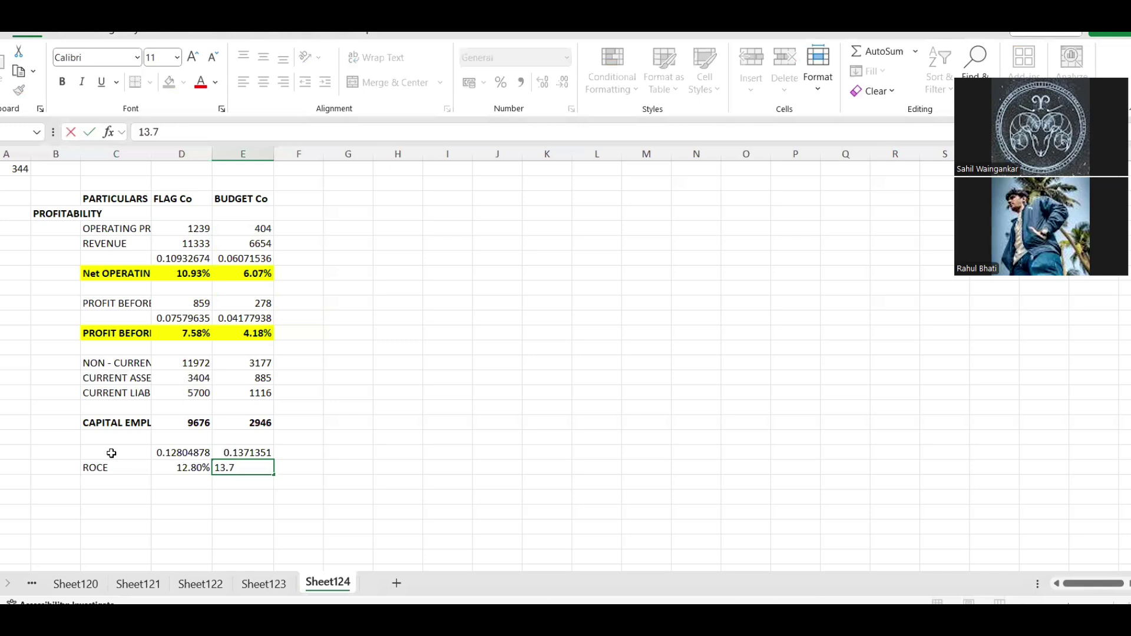
text(1%)
key(ctrl+Return)
key(shift+Left)
key(shift+Left)
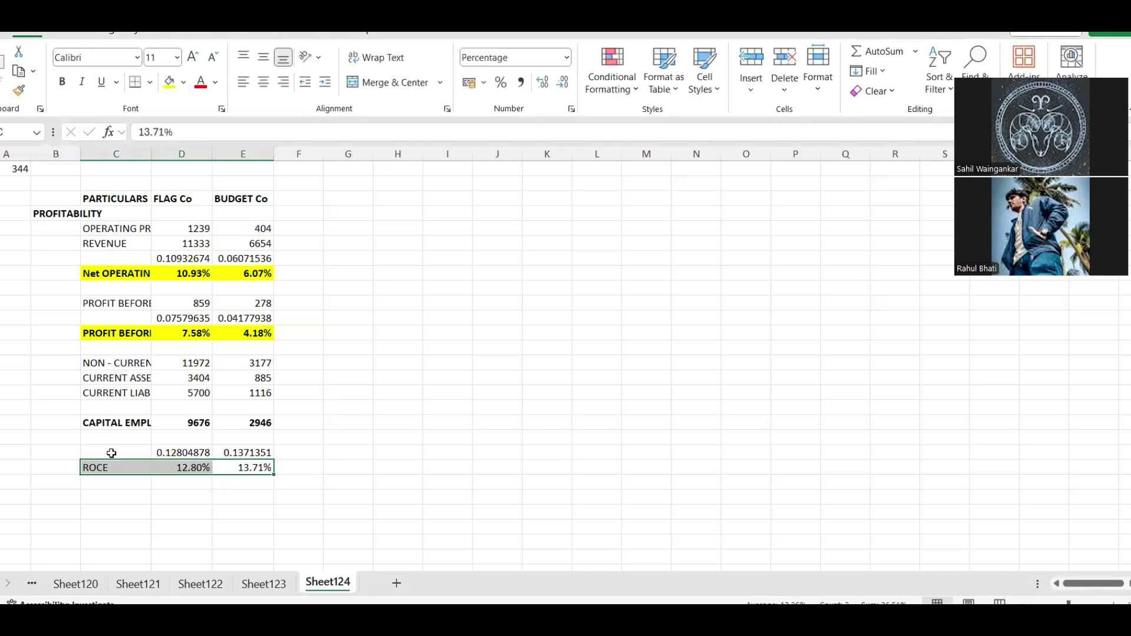
key(ctrl+b)
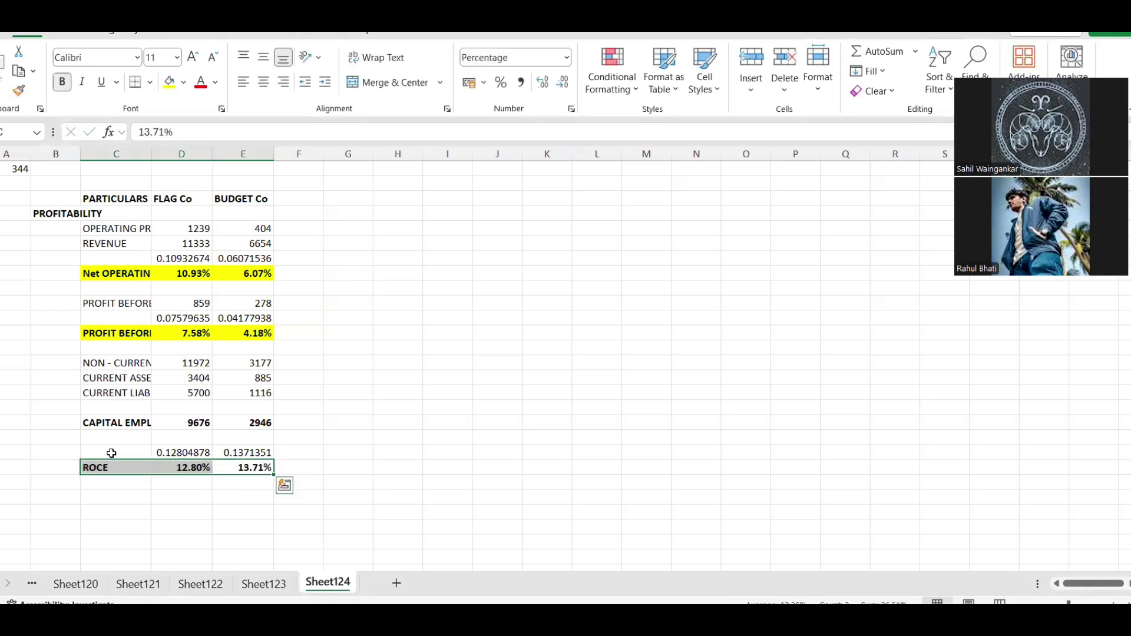
click(171, 82)
click(181, 288)
Check the financial statements in the textbook PDF and enter the label ASSET TUROVER in column C of the Excel sheet, three rows below ROCE.
scroll(183, 286, down, 2)
key(alt+Tab)
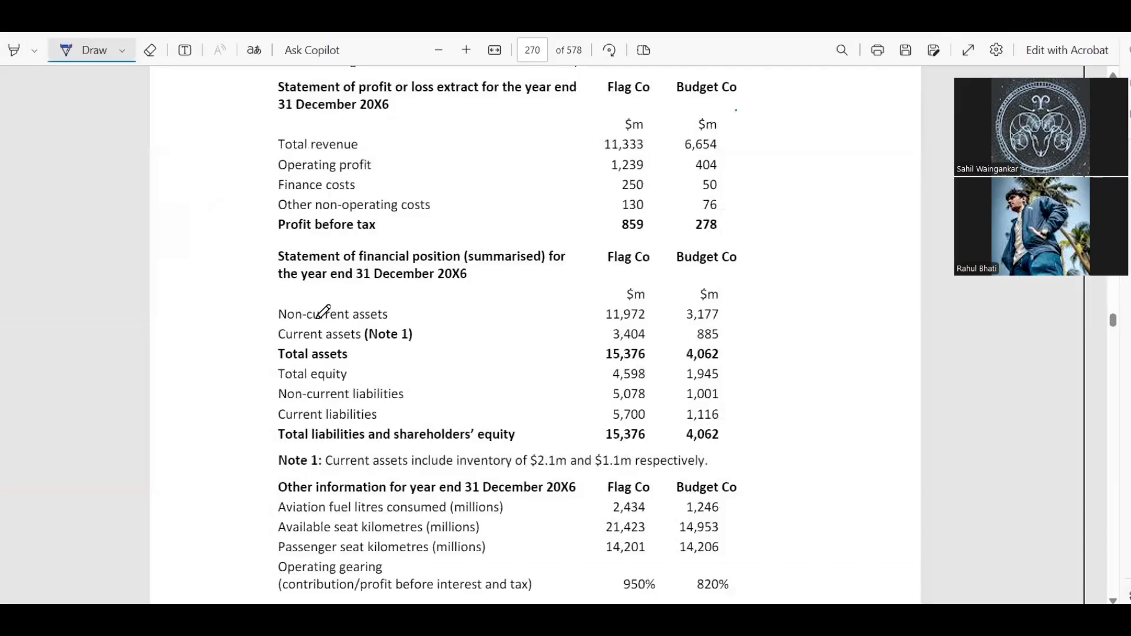
scroll(343, 321, down, 3)
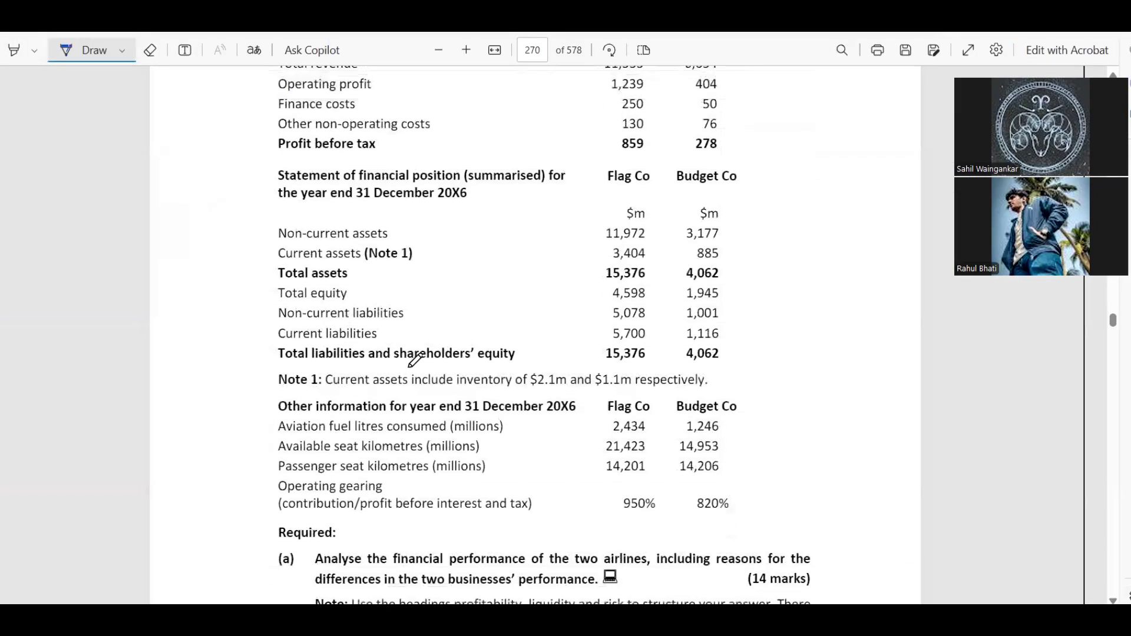
scroll(445, 263, up, 2)
scroll(446, 263, down, 4)
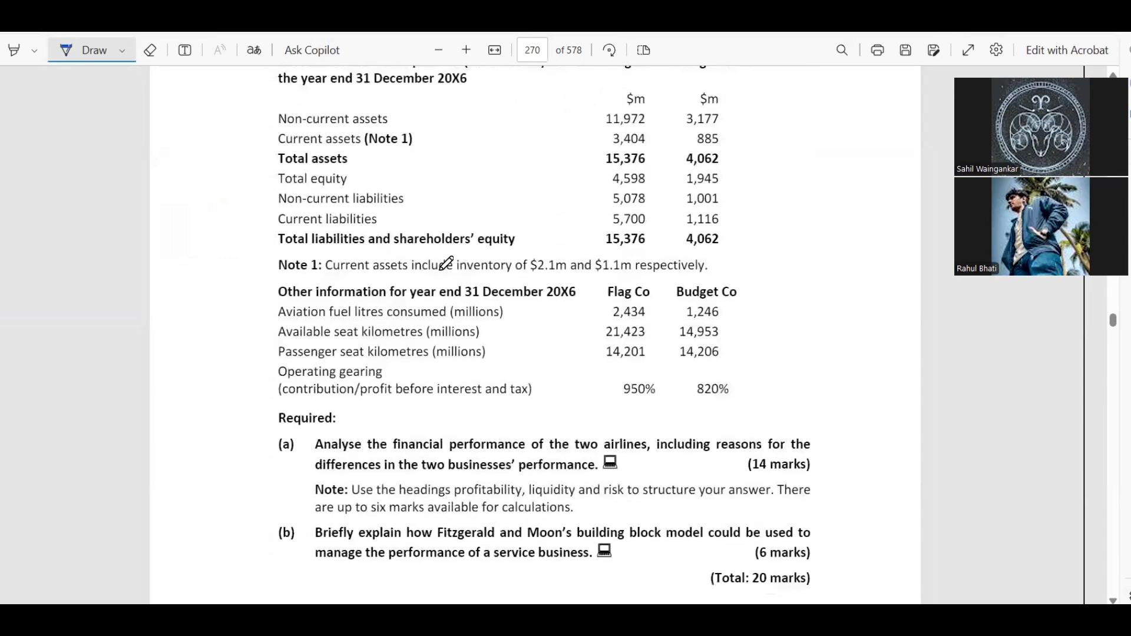
scroll(446, 262, up, 4)
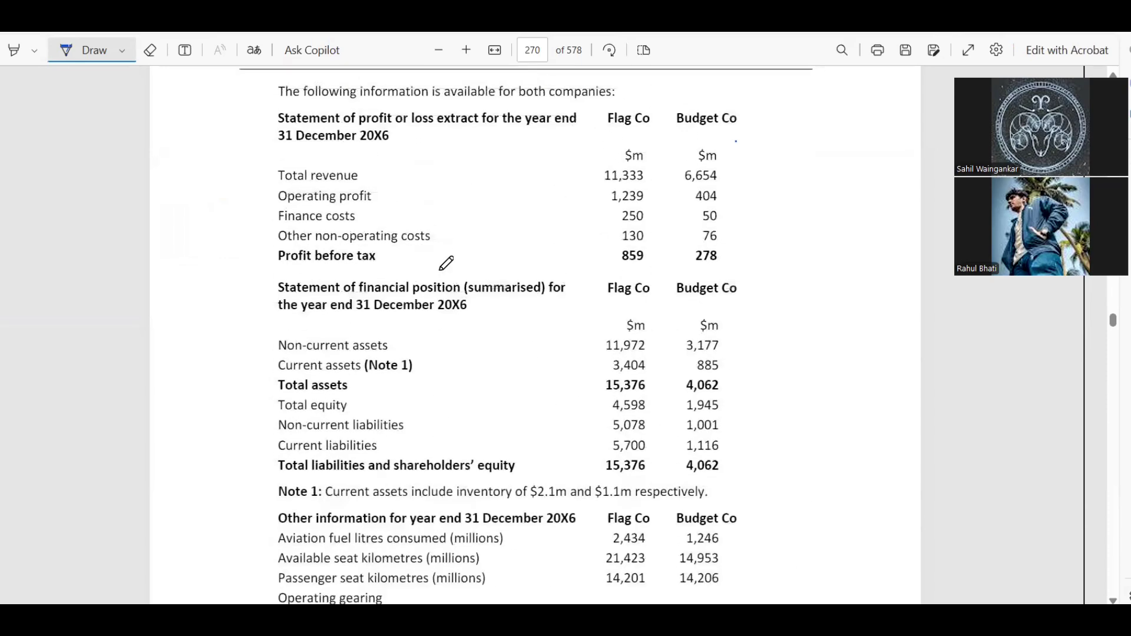
key(alt+Tab)
click(118, 425)
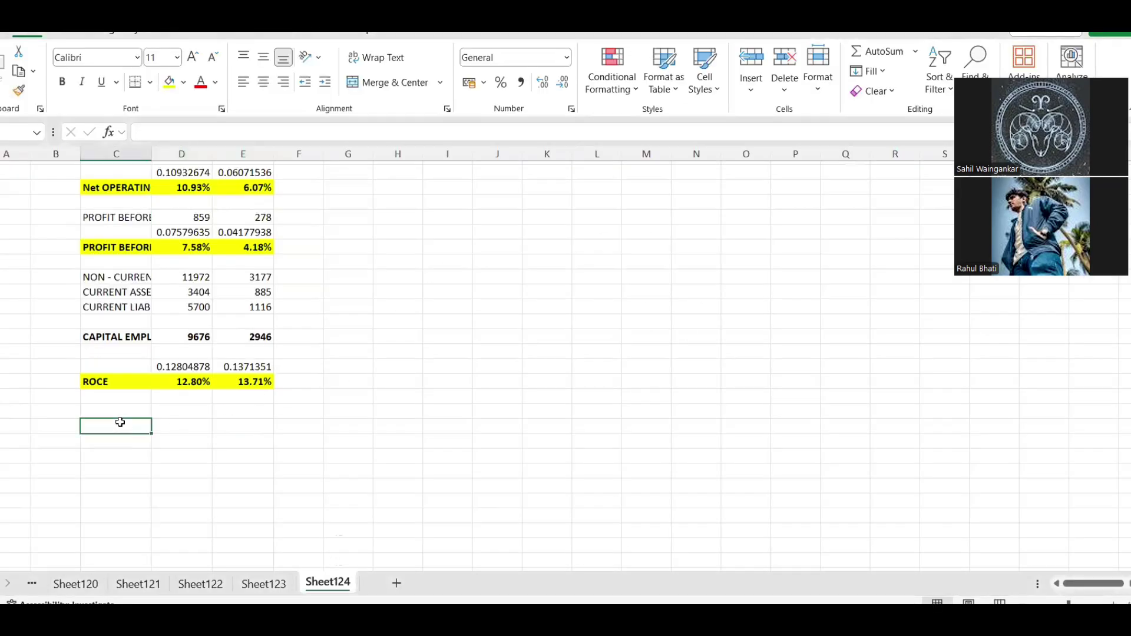
key(alt+Tab)
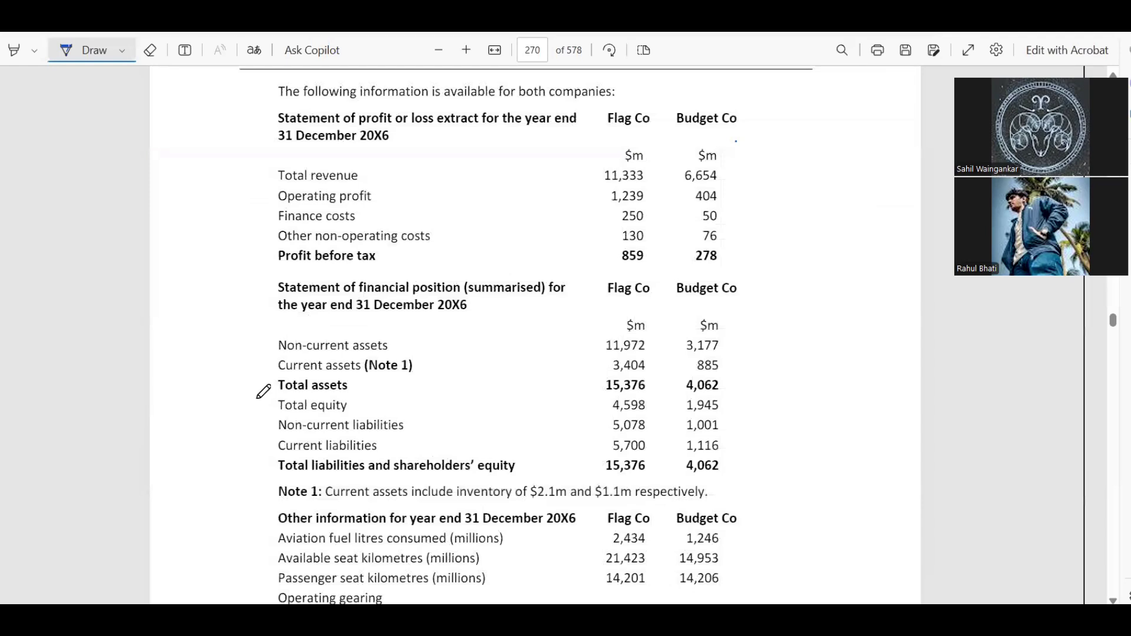
key(alt+Tab)
text(ASS)
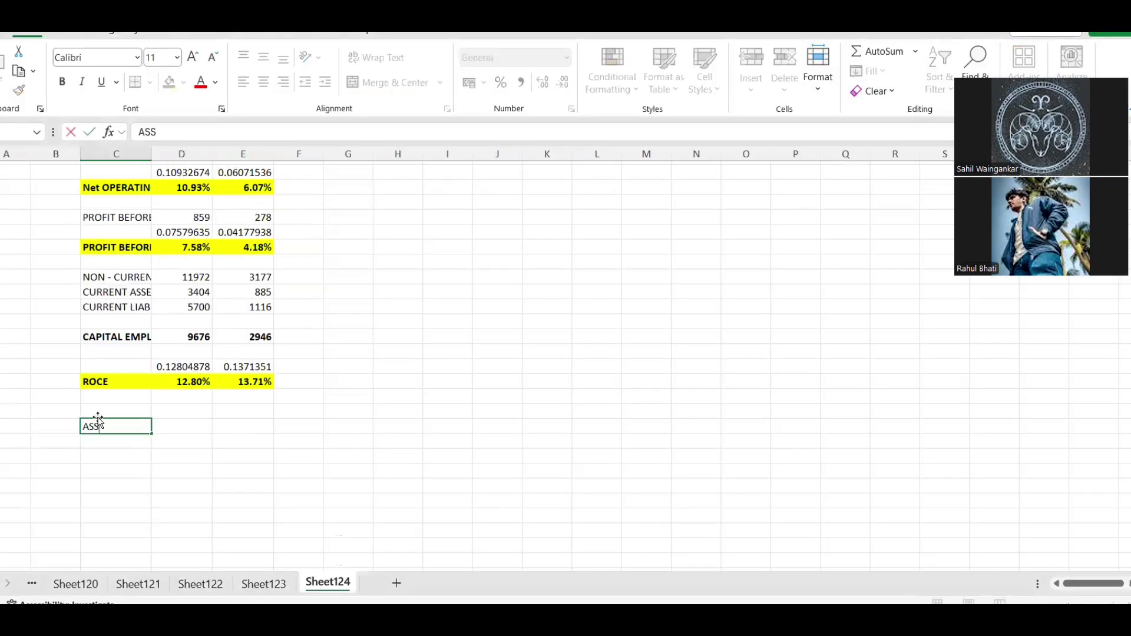
text(ET TUROVER)
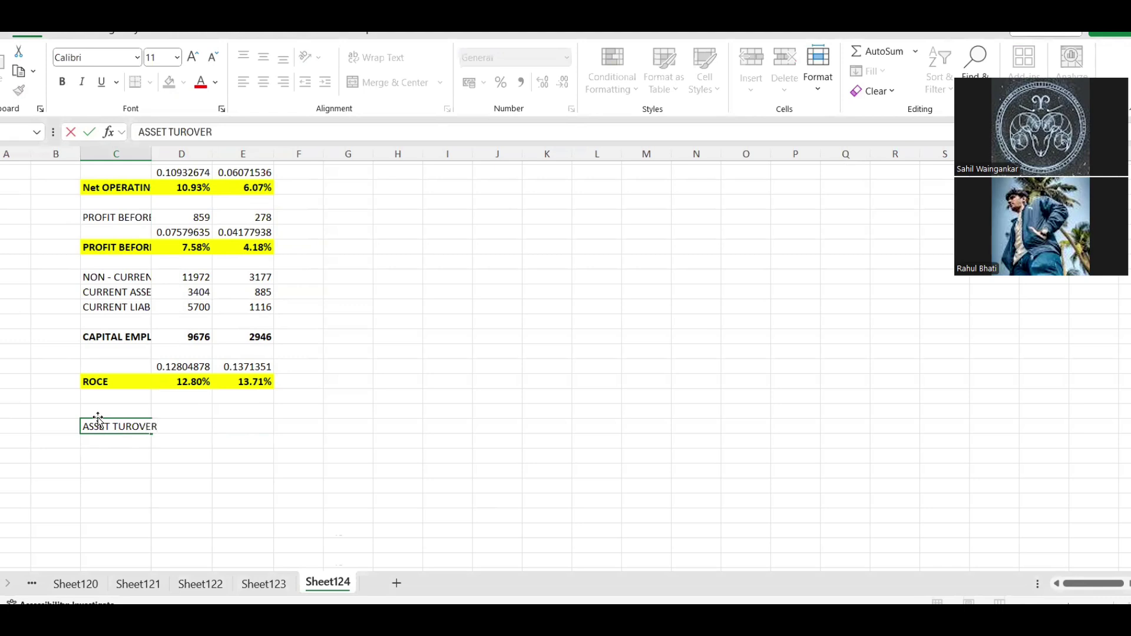
key(Tab)
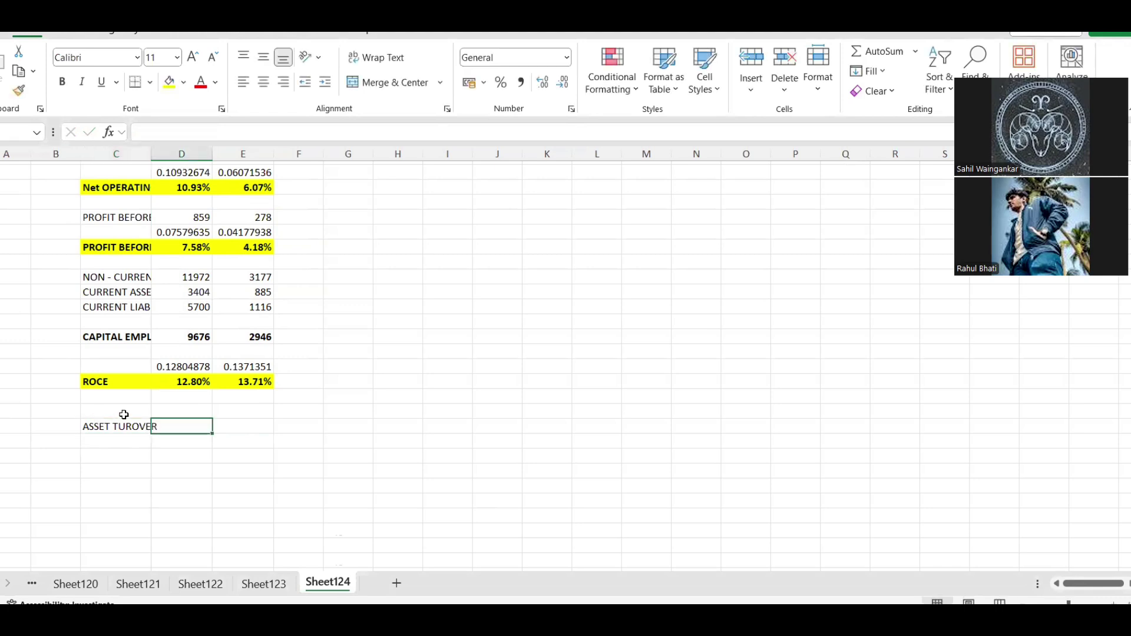
In the ASSET TUROVER row, divide Flag Co's revenue (D6) by its capital employed (D18) and copy the formula to the Budget Co column.
text(=)
scroll(202, 359, up, 2)
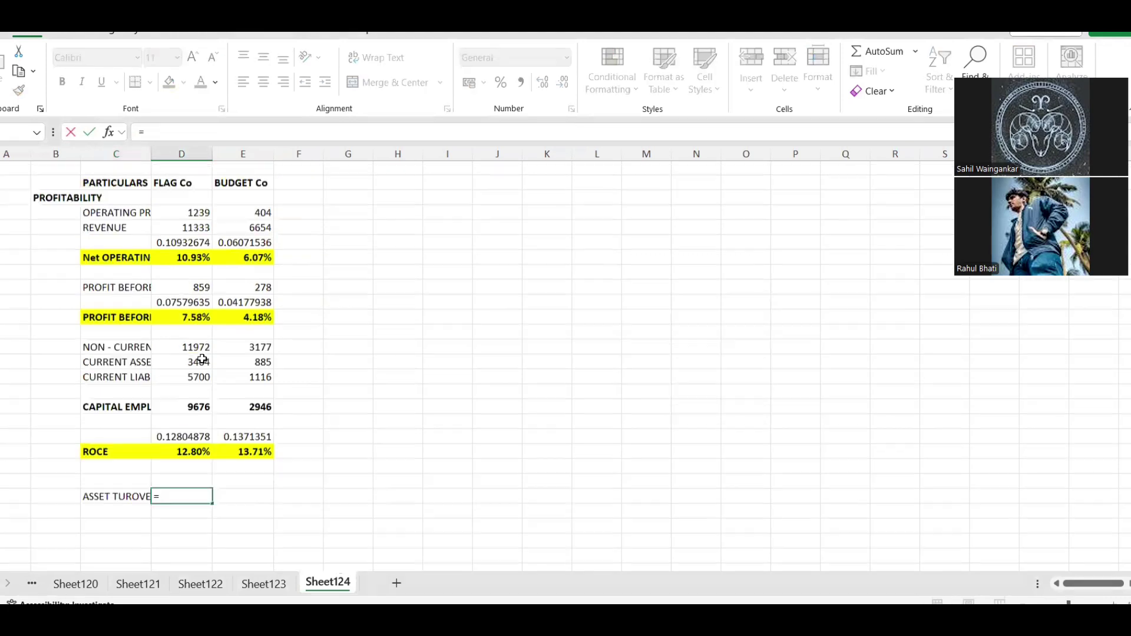
click(187, 246)
text(/)
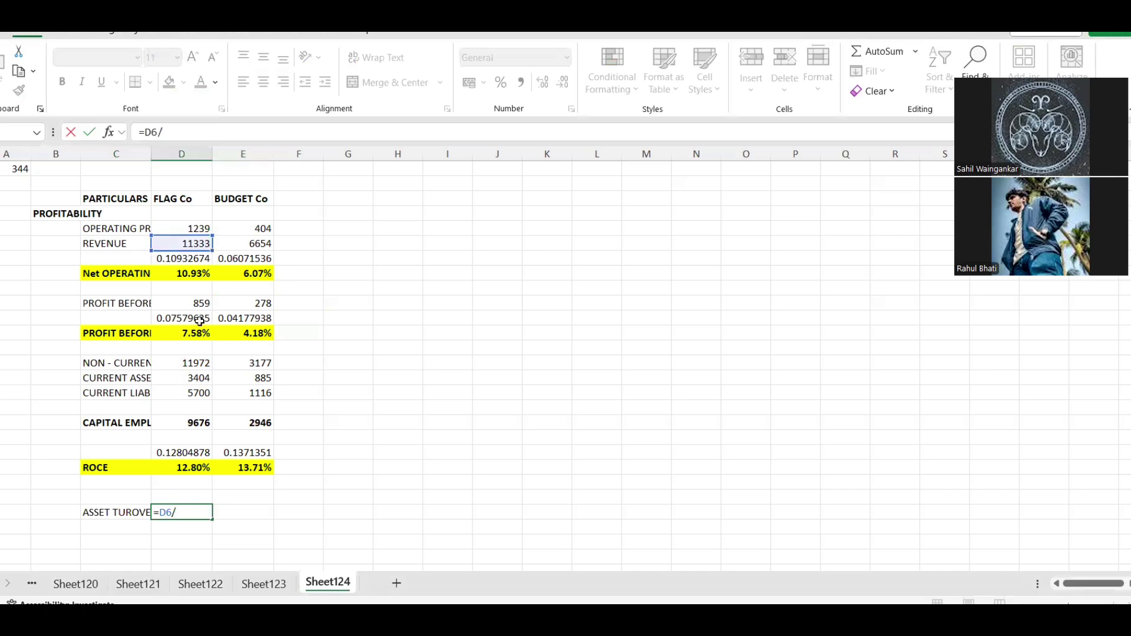
click(182, 418)
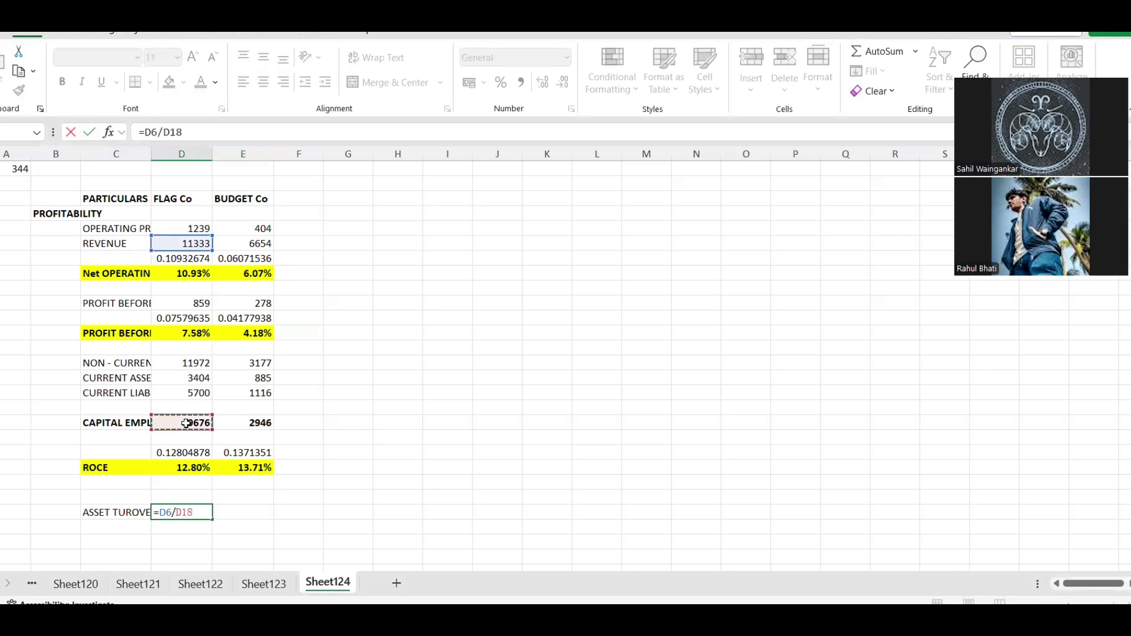
key(Return)
key(Up)
key(ctrl+c)
key(Right)
key(ctrl+v)
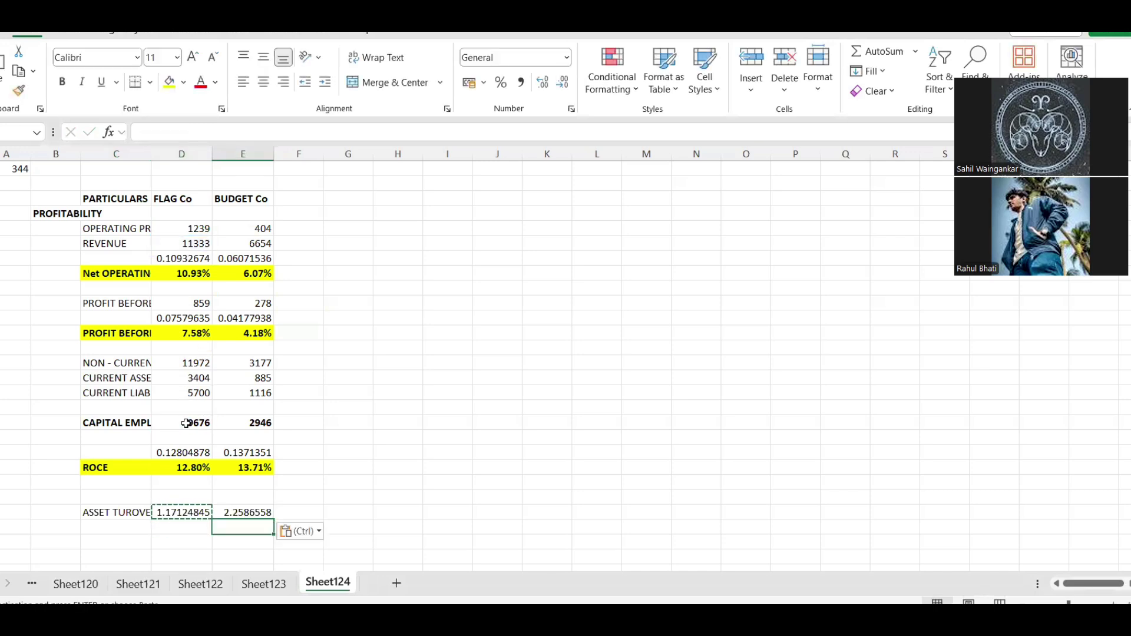
Enter TIMES below the asset turnover figure of both Flag Co and Budget Co.
key(Left)
key(Down)
text(TIMES)
key(Tab)
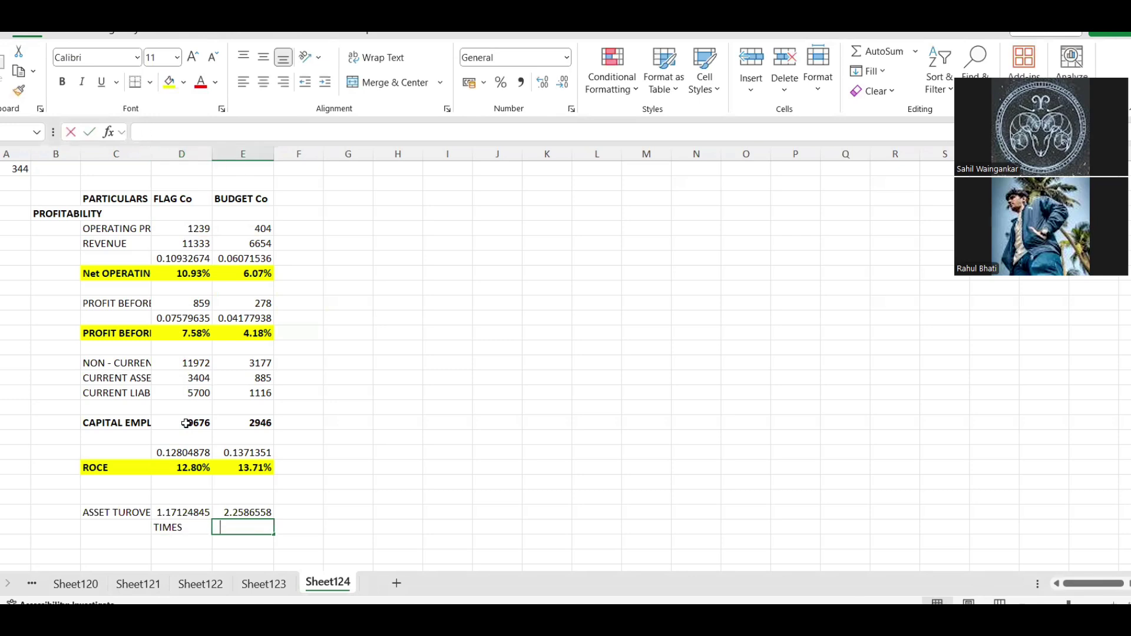
text(TIMES)
key(ctrl+Return)
Make the ASSET TUROVER row and the TIMES row beneath it bold with a yellow fill across columns C to E.
key(Up)
key(Left)
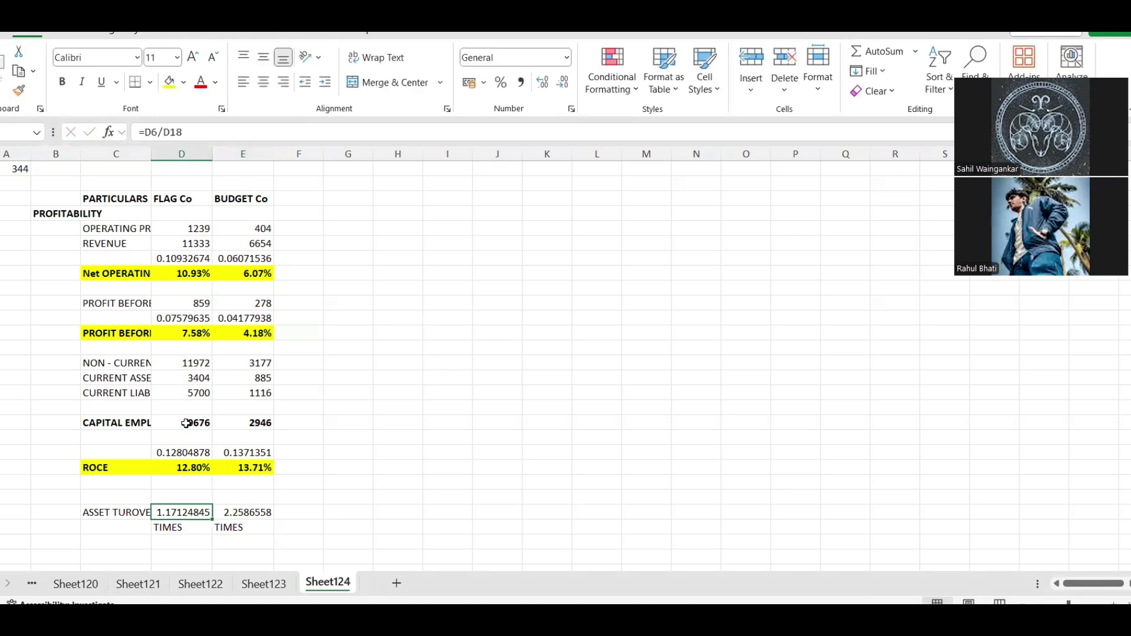
key(Left)
key(shift+Right)
key(shift+Down)
key(shift+Right)
key(ctrl+b)
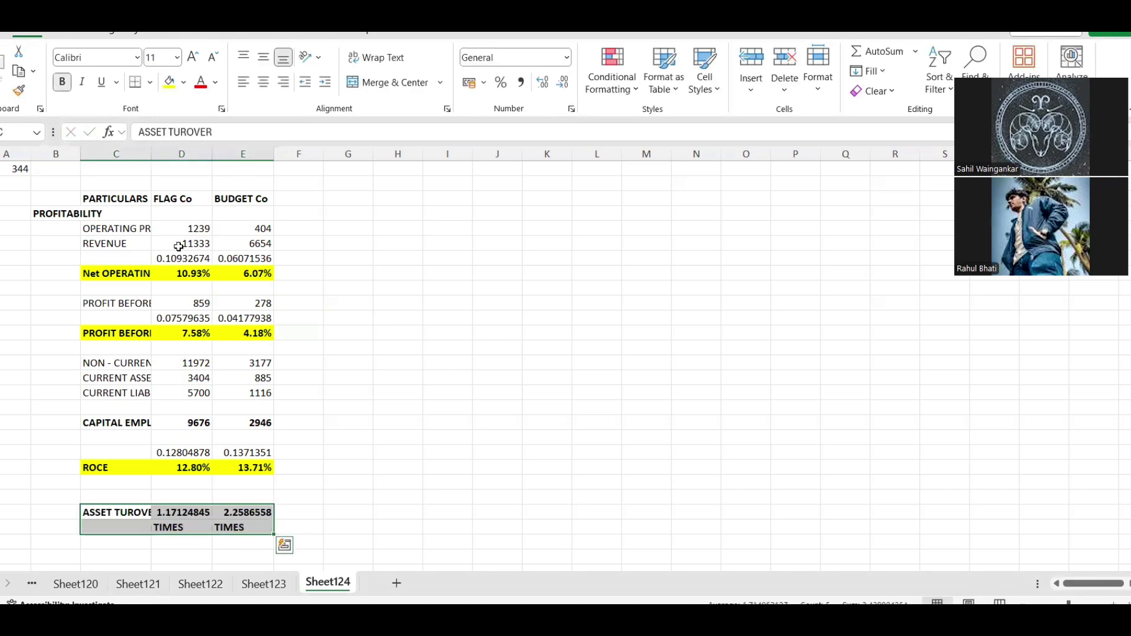
click(170, 82)
click(190, 379)
Enter the section heading LIQUIDITY RATIOS in column B, three rows below the TIMES row.
scroll(190, 379, down, 2)
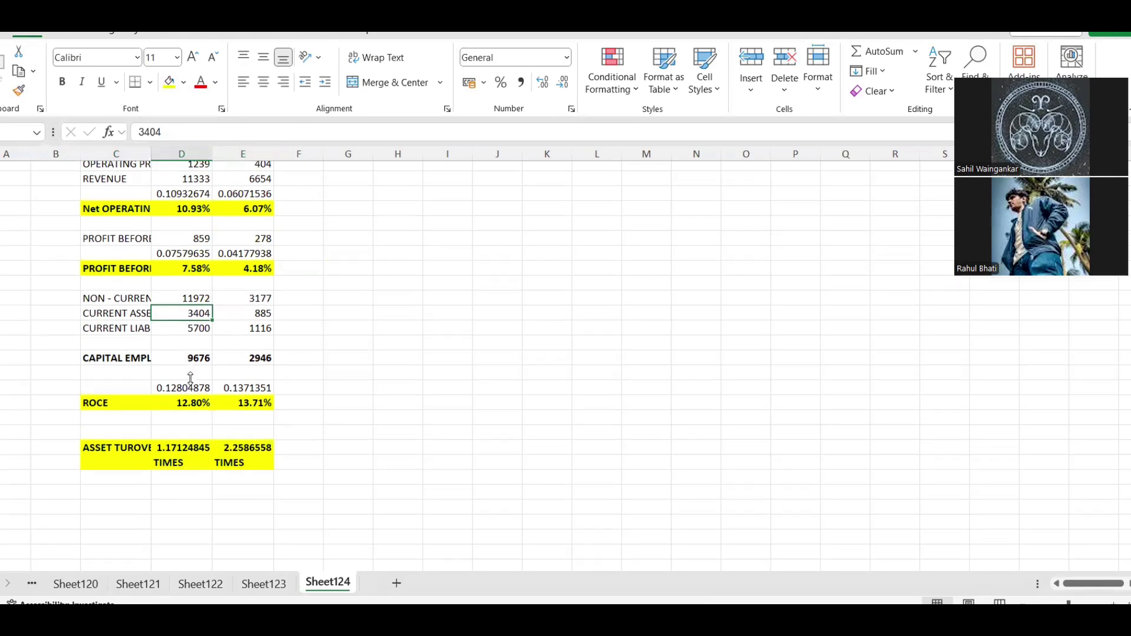
click(57, 480)
text(LIQ)
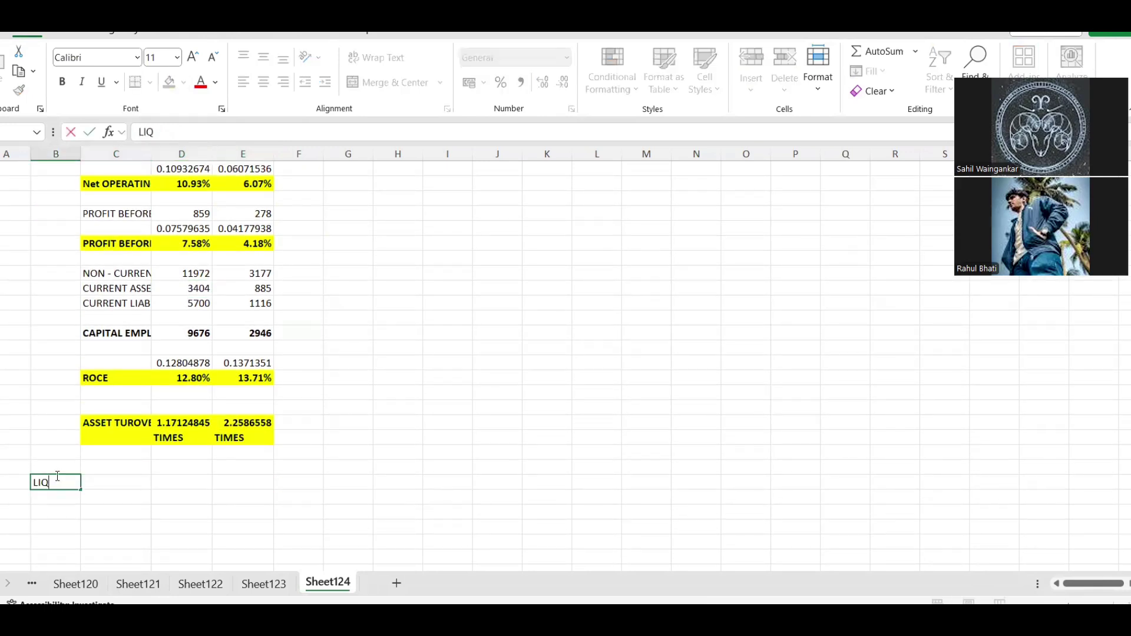
text(UIDITY RATIOS)
key(Return)
Check the statement of financial position in the textbook and enter the label CURRENT RATIO in column C, two rows below the LIQUIDITY RATIOS heading.
key(Down)
key(Right)
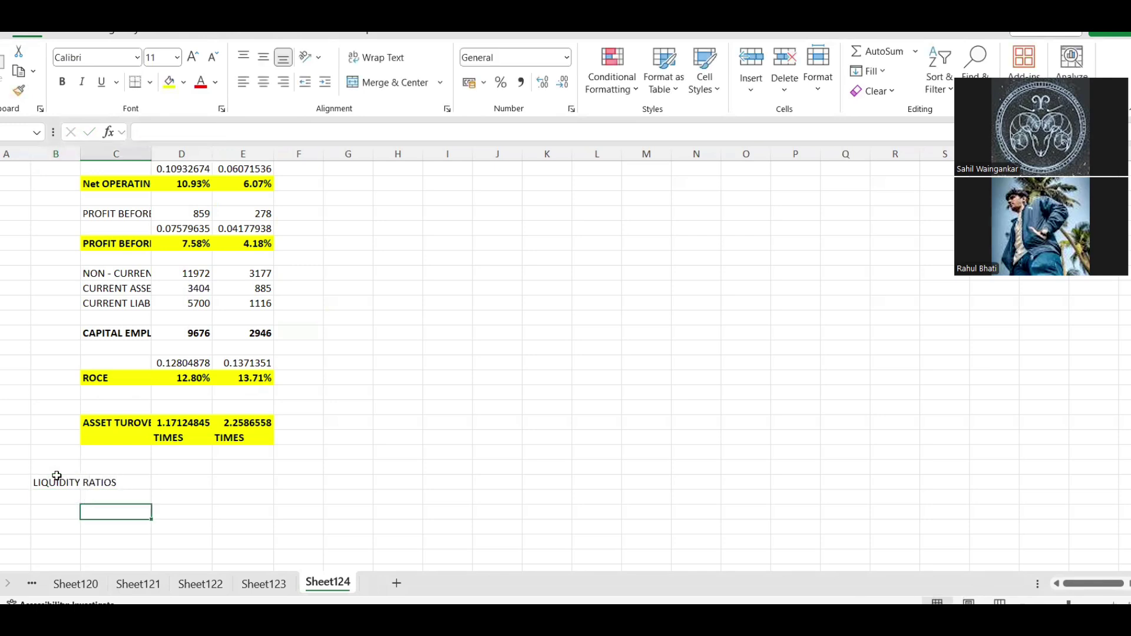
key(alt+Tab)
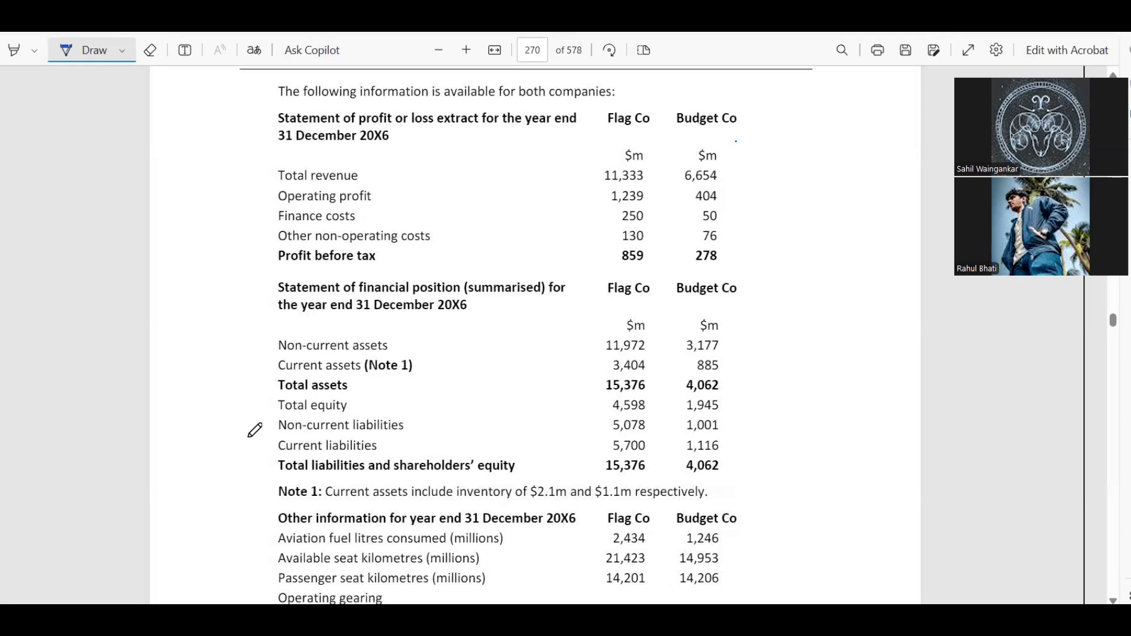
key(alt+Tab)
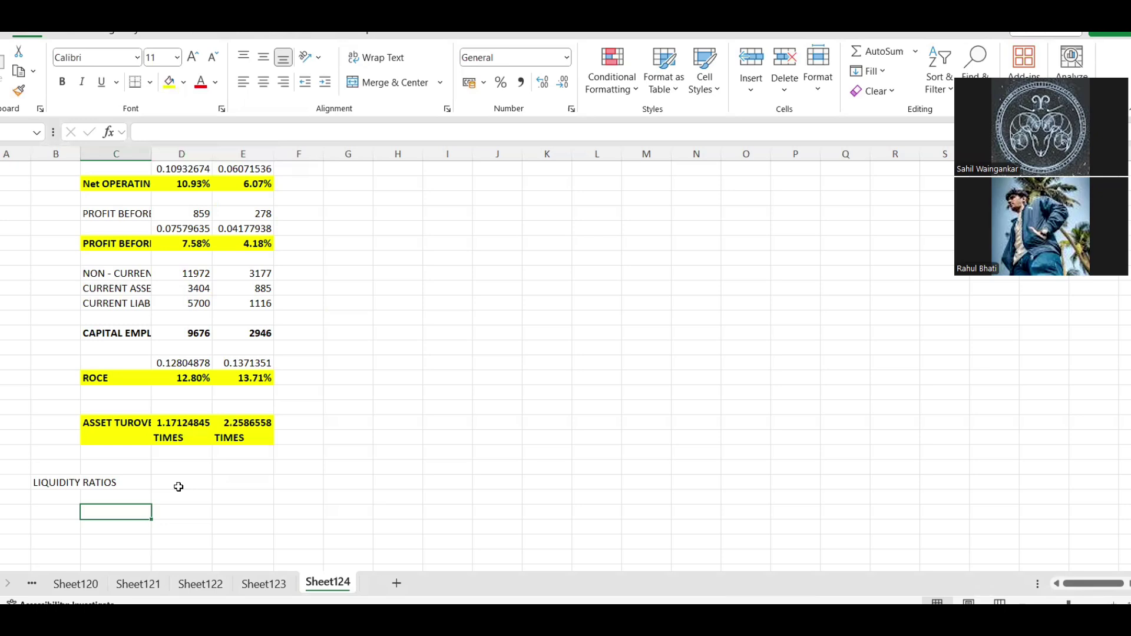
text(CURRENT RATION)
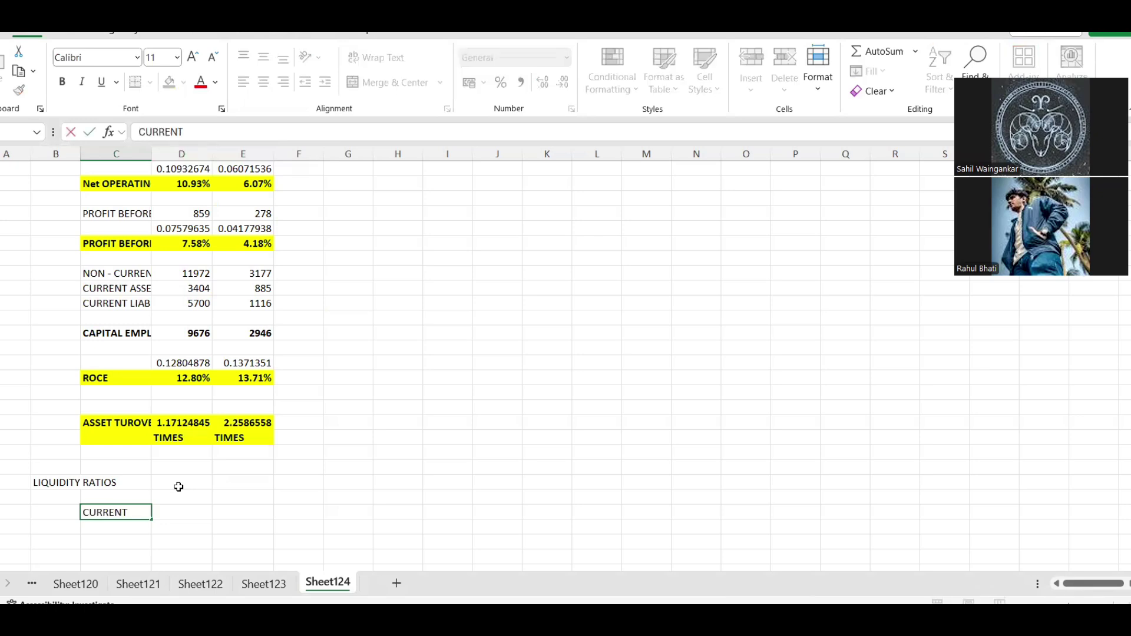
key(BackSpace)
key(BackSpace)
key(Tab)
Move the CURRENT RATIO label down one row to leave a row above it for the calculation.
text(=)
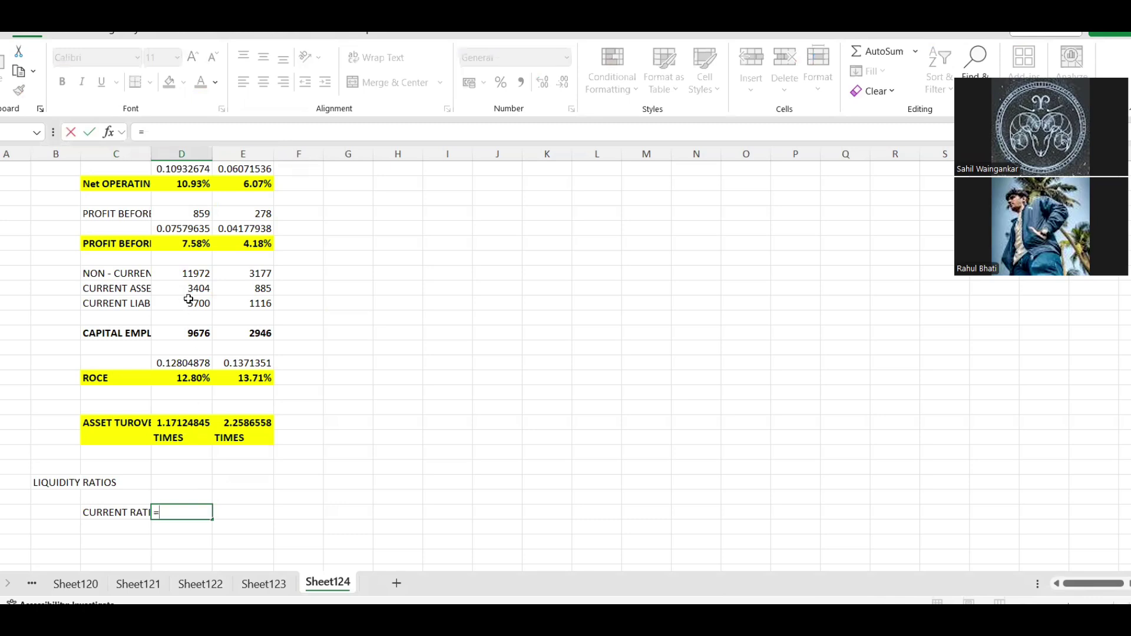
key(Escape)
click(125, 511)
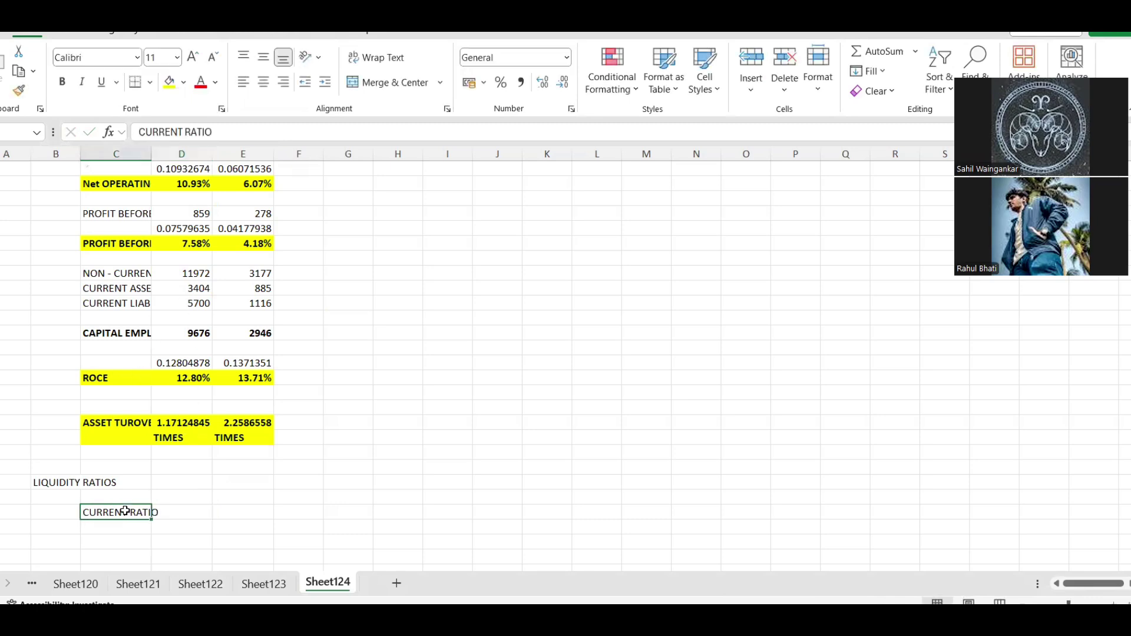
key(ctrl+c)
drag(124, 510, 116, 525)
In the row above CURRENT RATIO, divide Flag Co's current assets (D15) by its current liabilities and copy the formula to the Budget Co column.
click(160, 512)
text(=)
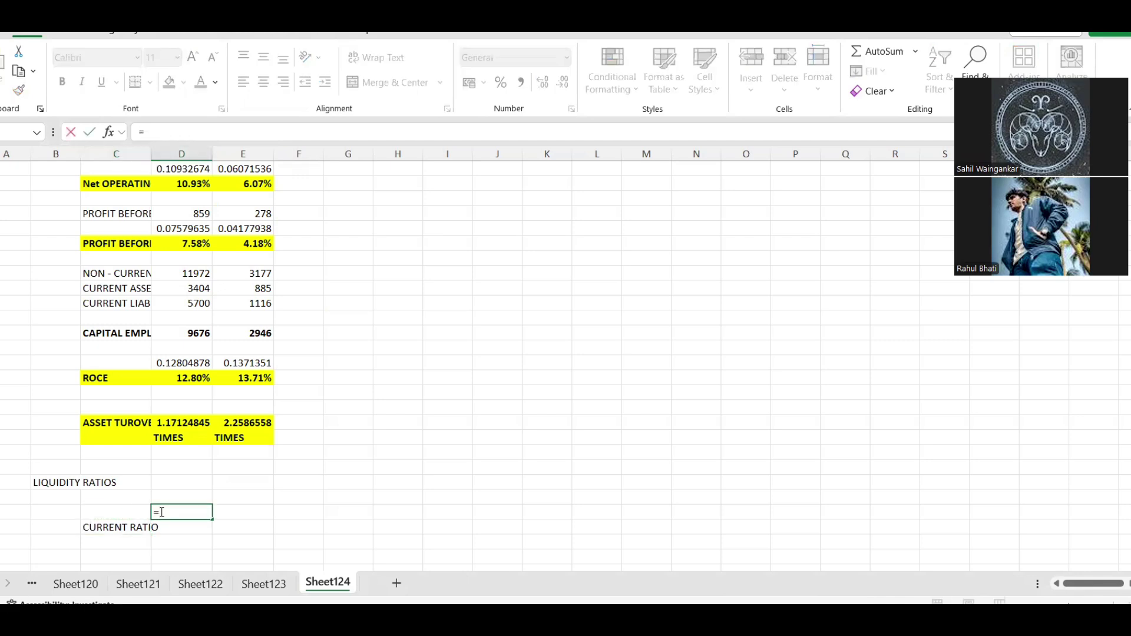
click(187, 290)
text(/)
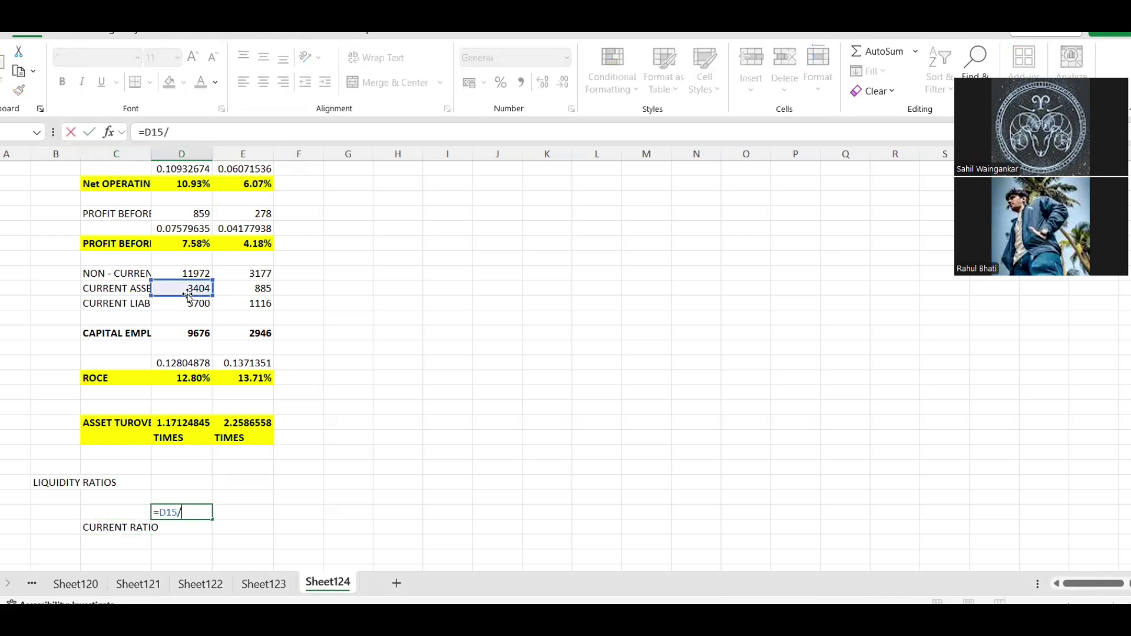
click(186, 306)
key(Return)
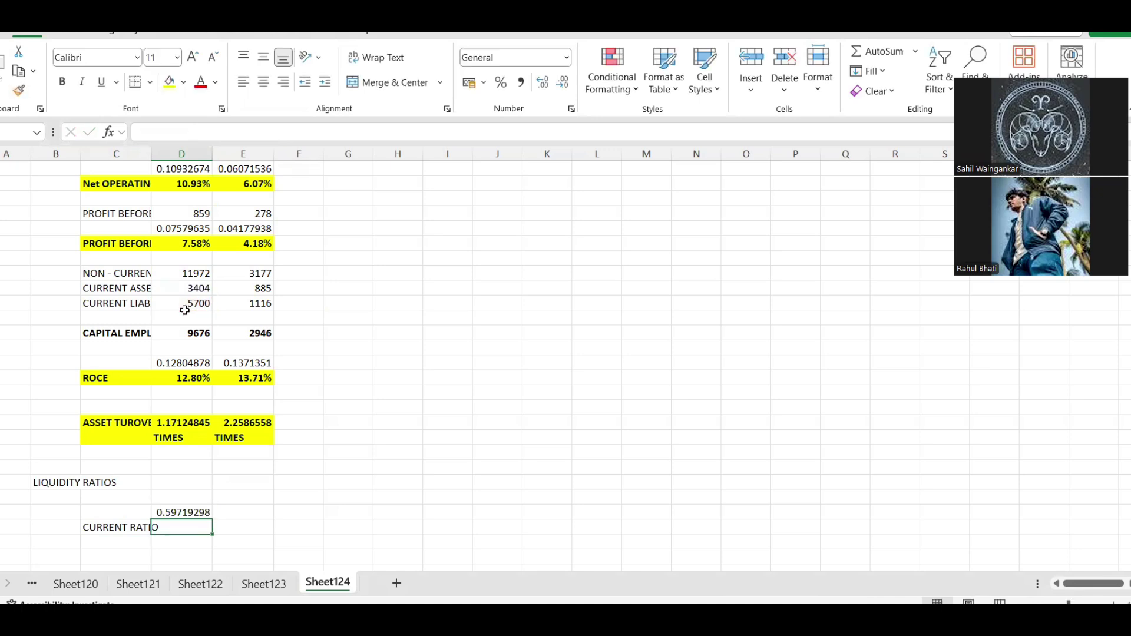
key(Up)
key(ctrl+c)
key(Right)
key(ctrl+v)
Enter 0.60 : 1 as Flag Co's value in the CURRENT RATIO row.
key(Down)
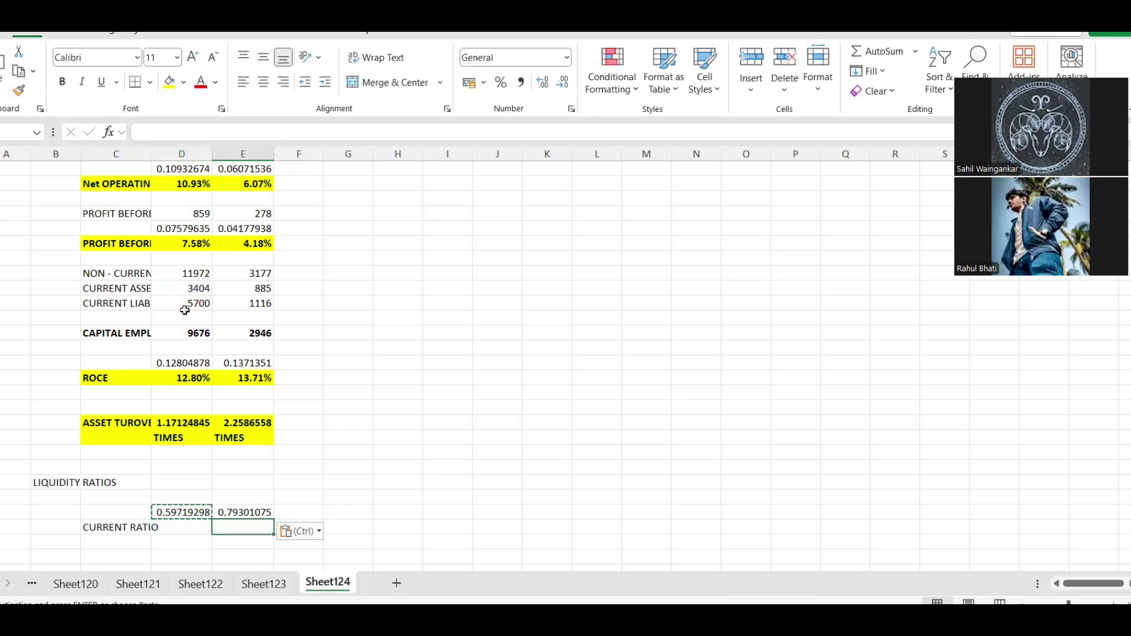
key(Left)
text(0)
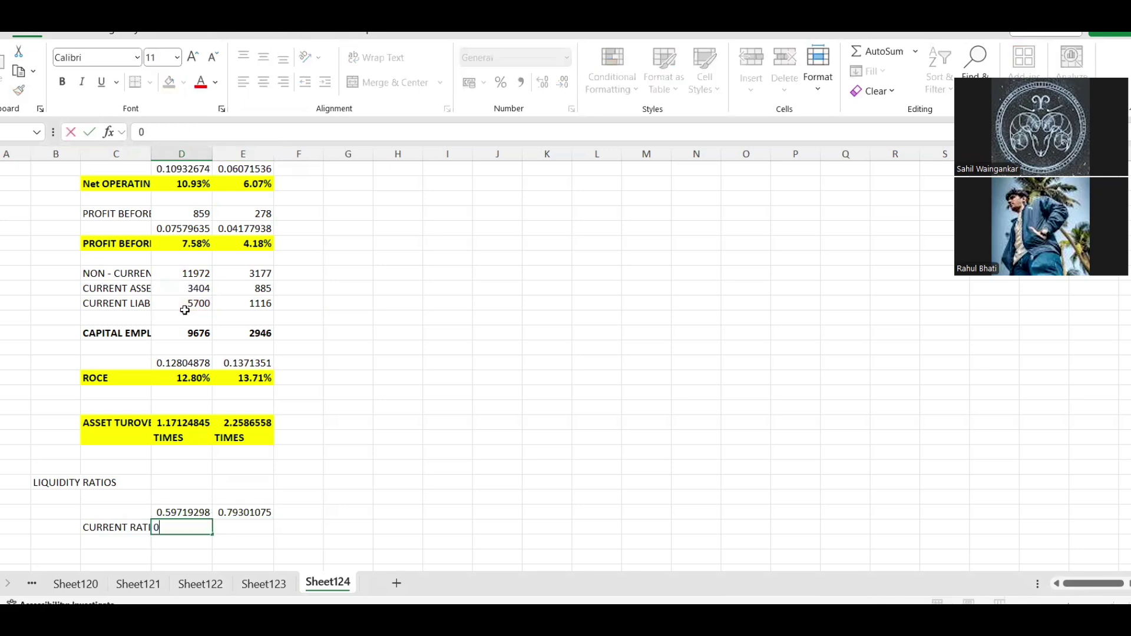
text(.59)
key(BackSpace)
key(BackSpace)
text(60)
key(Tab)
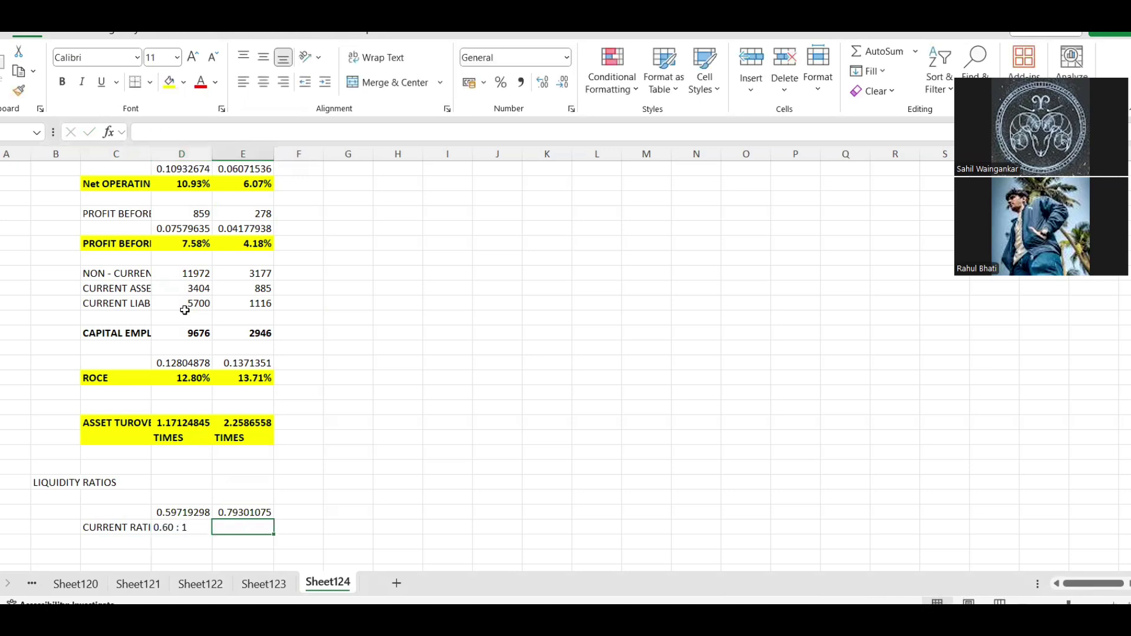
Enter 0.79 : 1 as Budget Co's value in the CURRENT RATIO row.
text(0.)
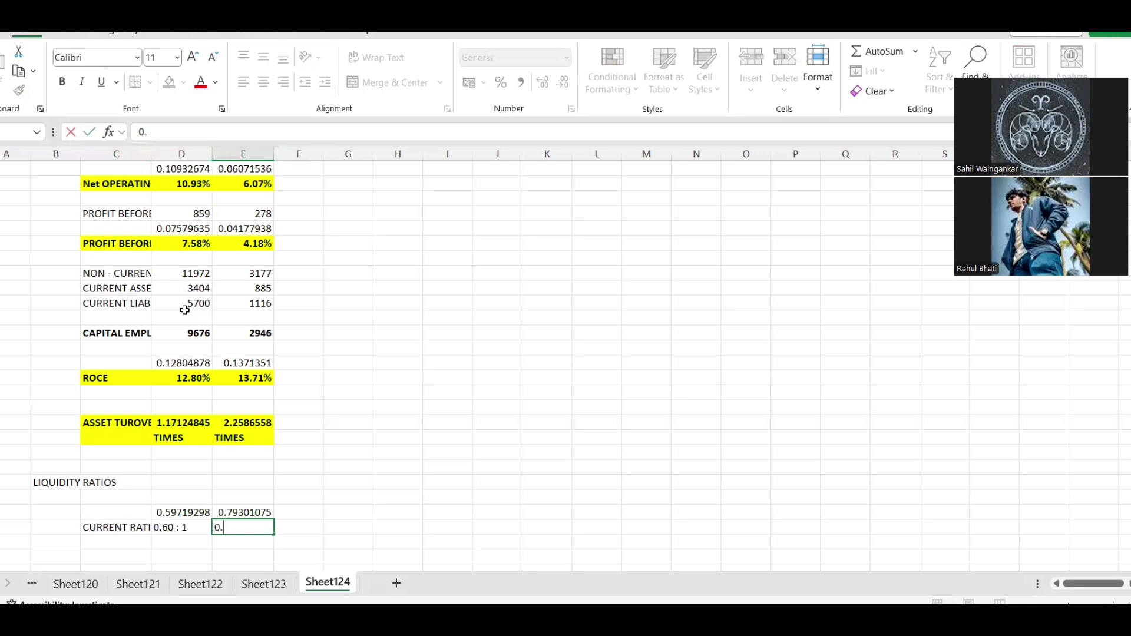
text(79)
key(ctrl+Return)
Make the CURRENT RATIO label and both companies' values bold with a yellow fill.
key(shift+Left)
key(shift+Left)
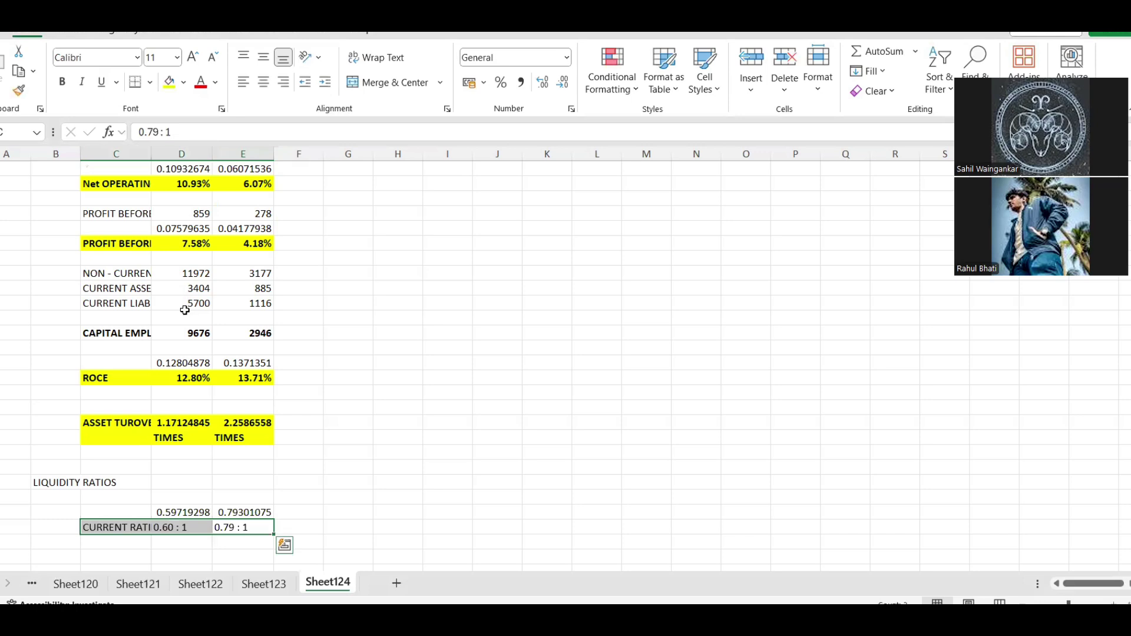
key(ctrl+b)
click(170, 82)
click(161, 317)
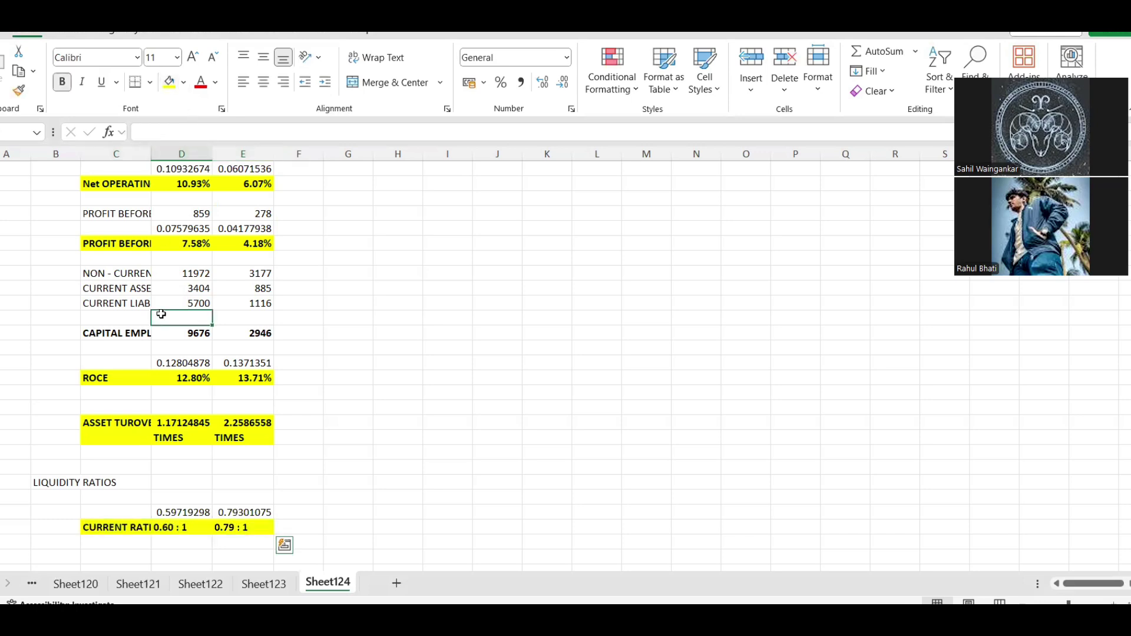
Enter the label QUICK RATIO in column C, three rows below CURRENT RATIO.
scroll(160, 314, down, 3)
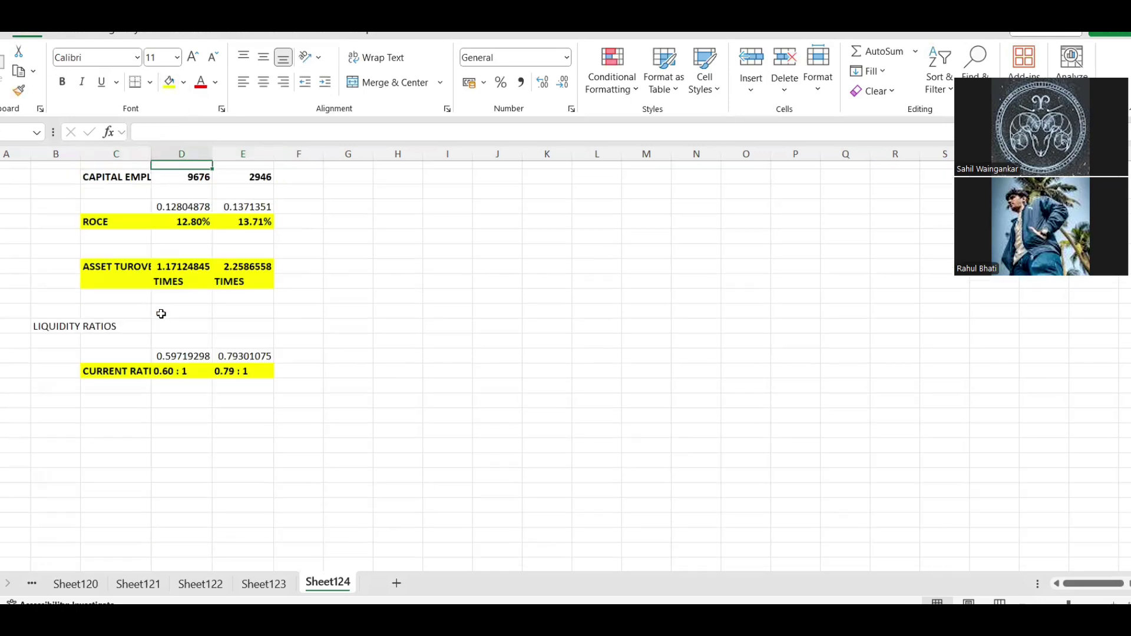
click(104, 412)
text(QU)
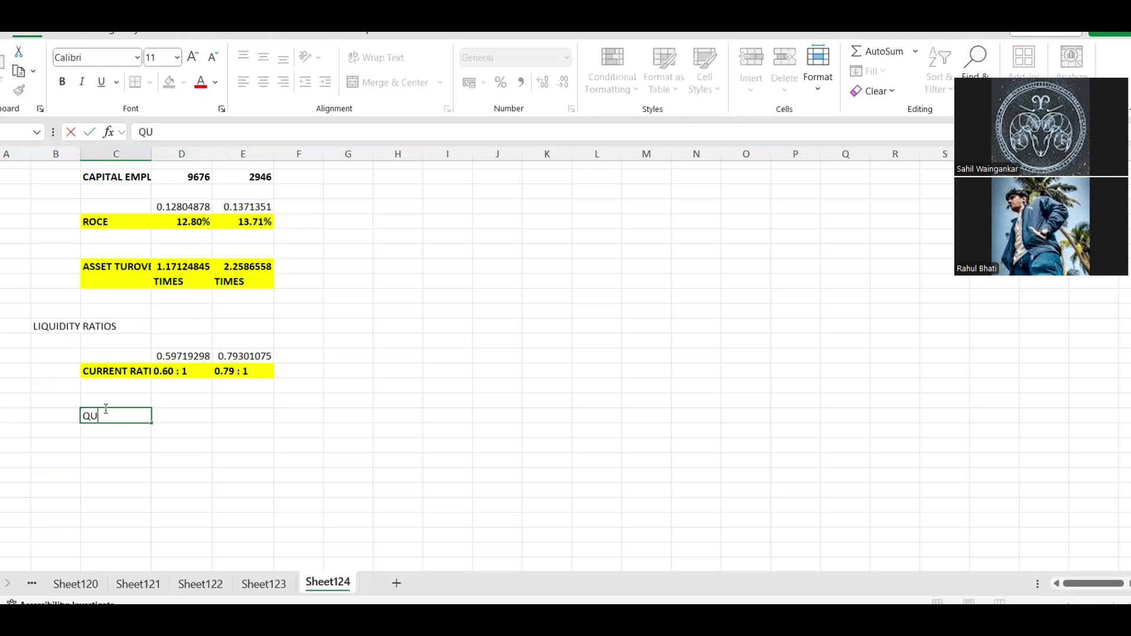
text(AICK RATIO)
key(Tab)
In the Flag Co cell one row above QUICK RATIO, subtract 2100 of inventory from current assets (D15).
key(Up)
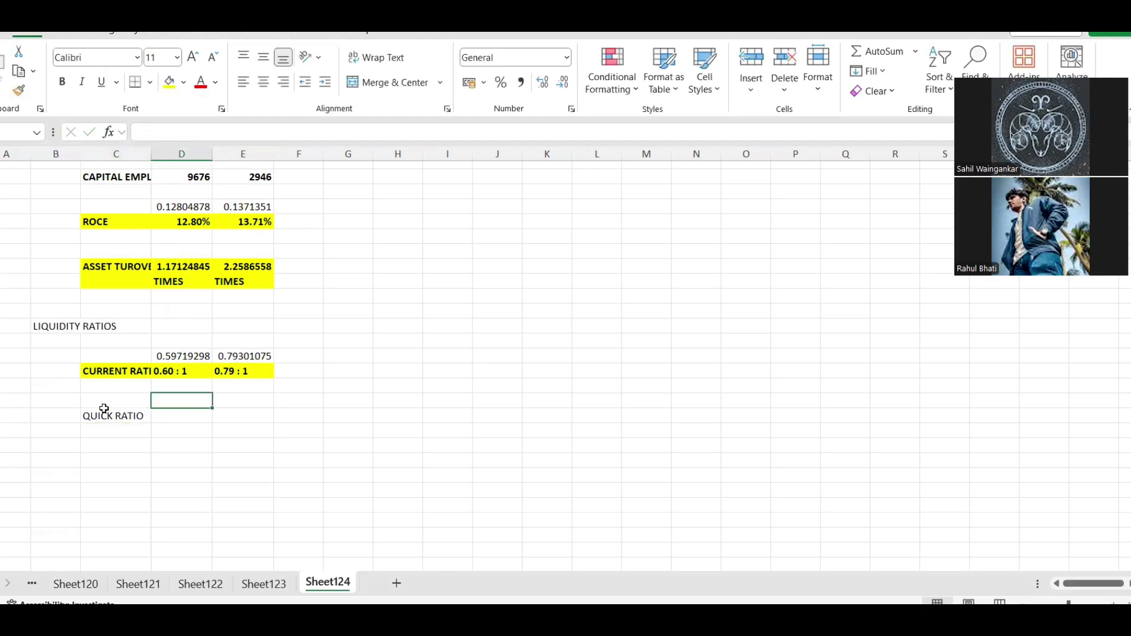
text(=)
scroll(104, 408, up, 2)
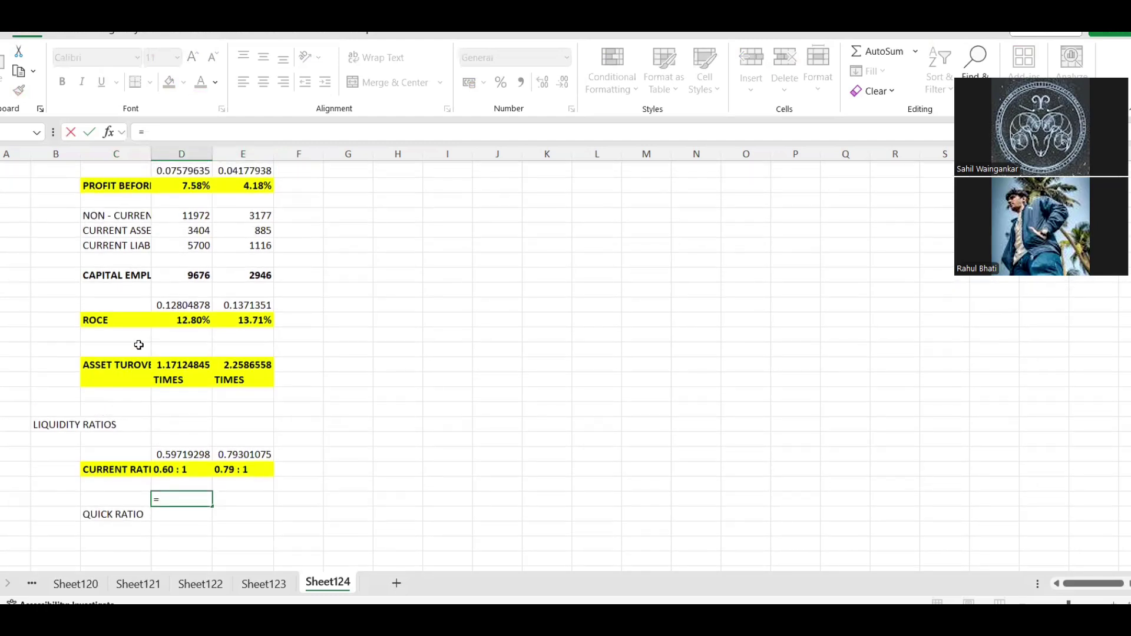
click(201, 229)
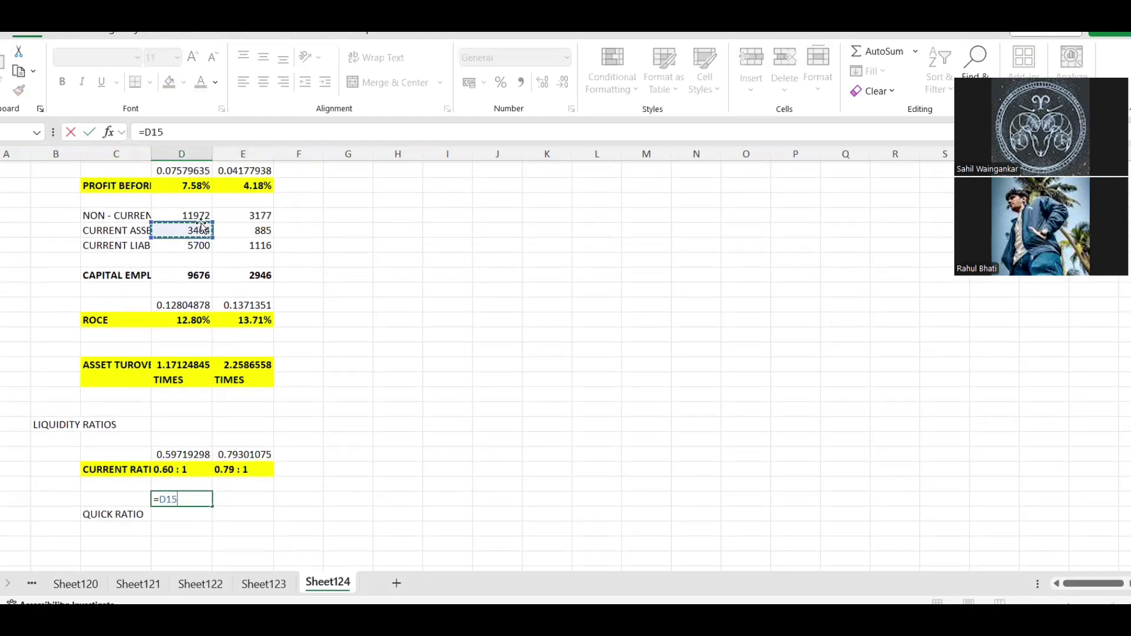
text(/)
key(alt+Tab)
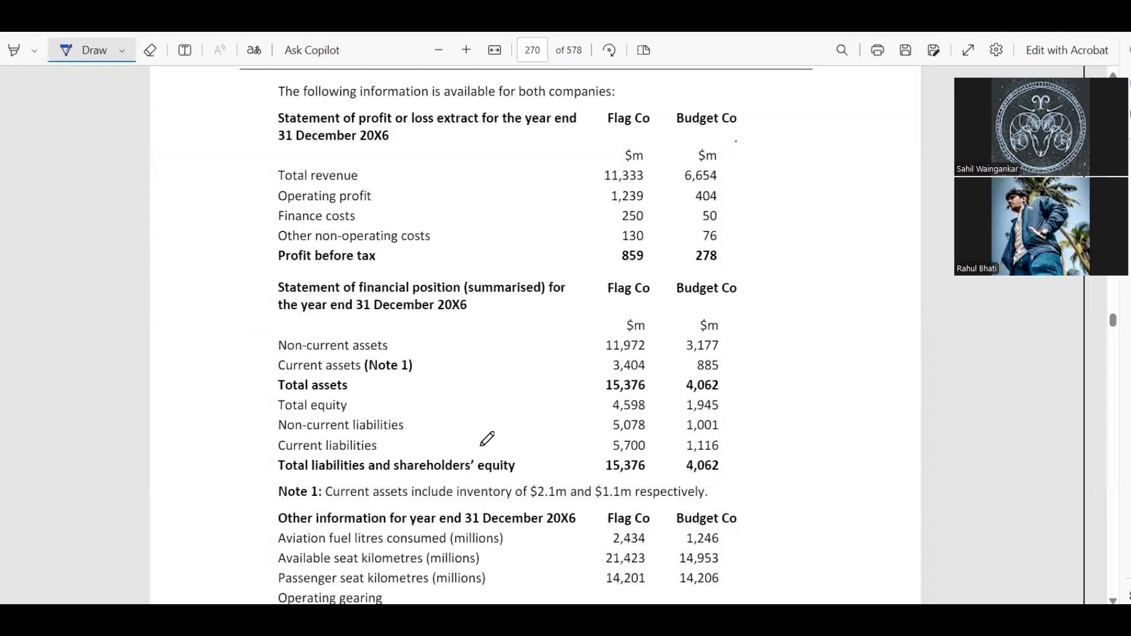
key(alt+Tab)
text(21)
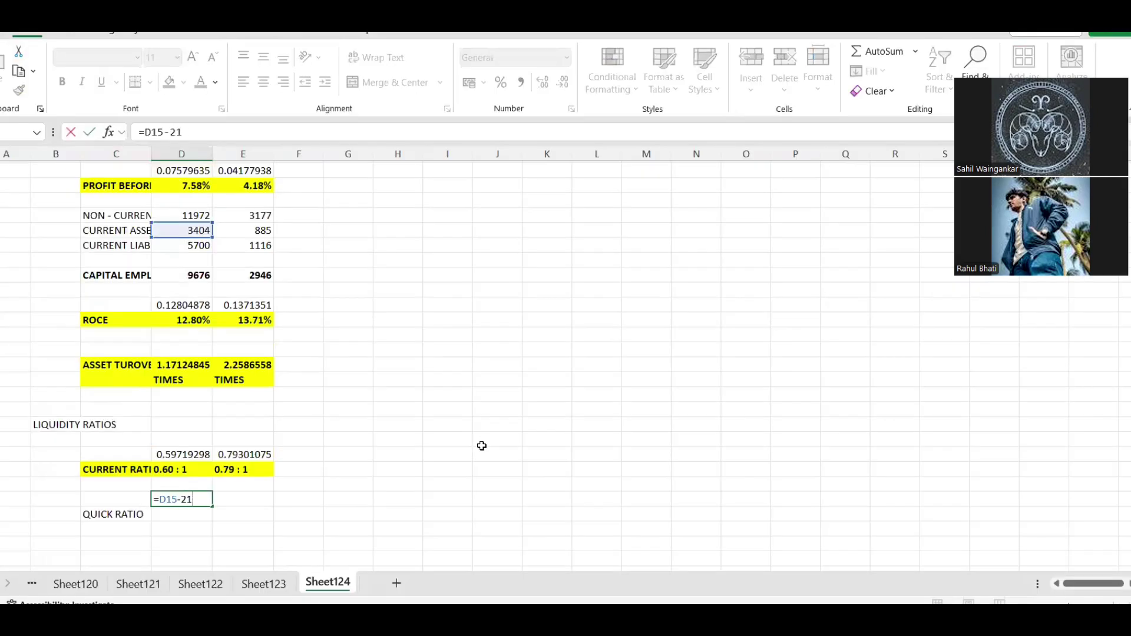
text(00)
key(Tab)
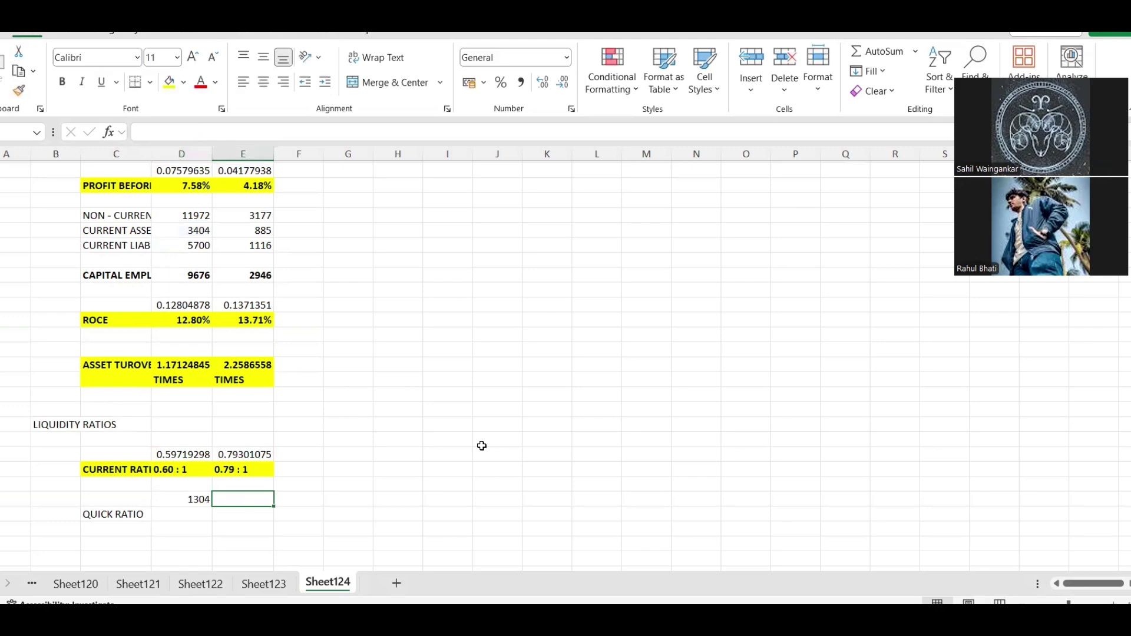
In the Budget Co cell beside it, start a formula subtracting from current assets (E15).
text(=)
click(258, 230)
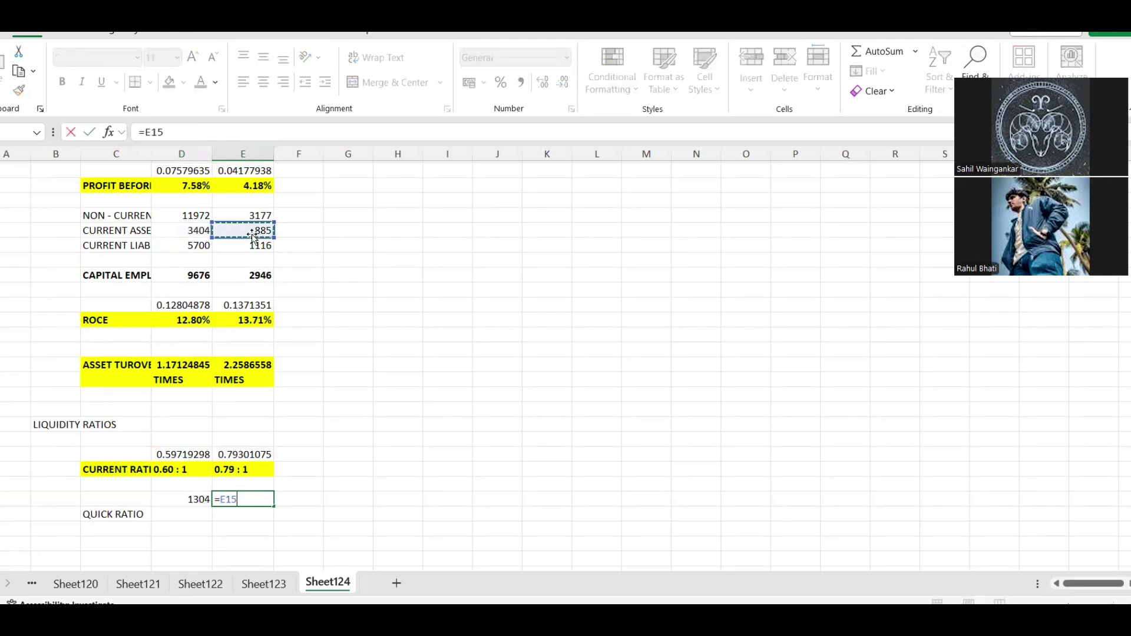
text(-)
In the textbook, underline the $2.1m and $1.1m inventory figures, circle both current assets amounts and link them with arrows.
key(alt+Tab)
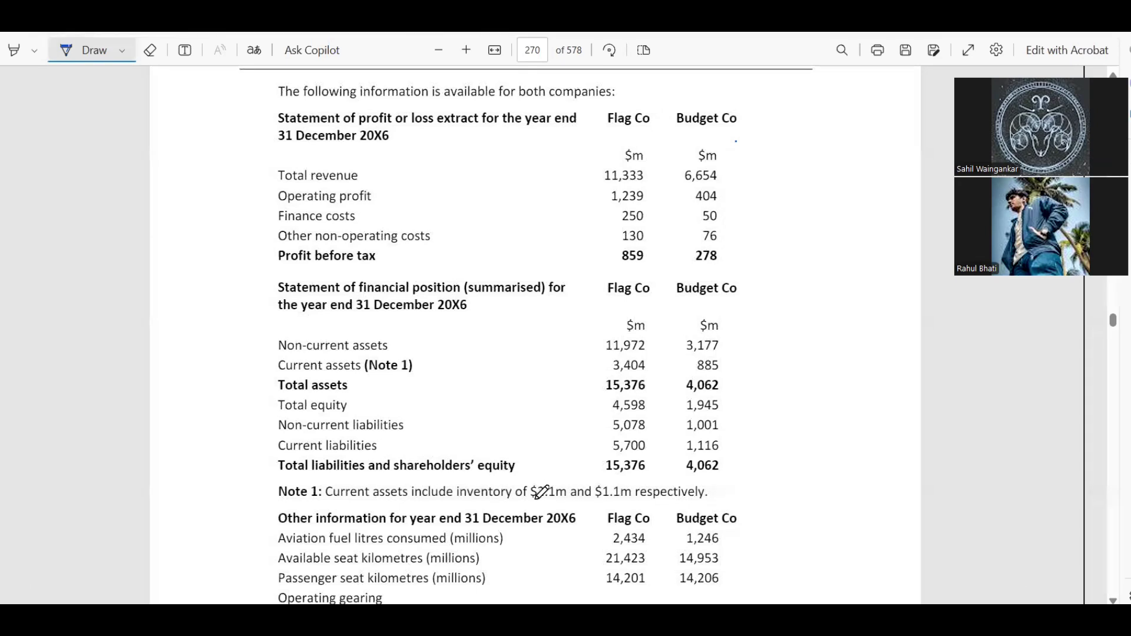
drag(534, 501, 633, 501)
mouse_move(655, 361)
mouse_down()
mouse_move(620, 357)
mouse_move(602, 370)
mouse_move(628, 378)
mouse_move(654, 373)
mouse_move(655, 361)
mouse_up()
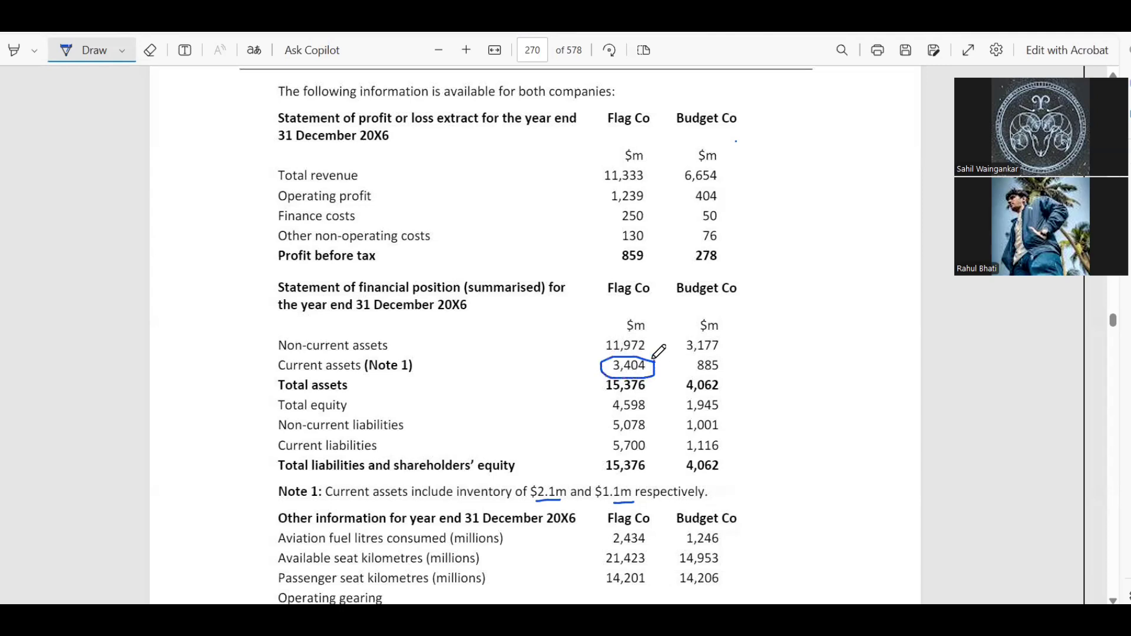
mouse_move(732, 357)
mouse_down()
mouse_move(694, 358)
mouse_move(696, 371)
mouse_move(721, 376)
mouse_move(732, 352)
mouse_up()
mouse_move(615, 489)
mouse_down()
mouse_move(711, 394)
mouse_move(703, 389)
mouse_move(719, 385)
mouse_move(722, 403)
mouse_up()
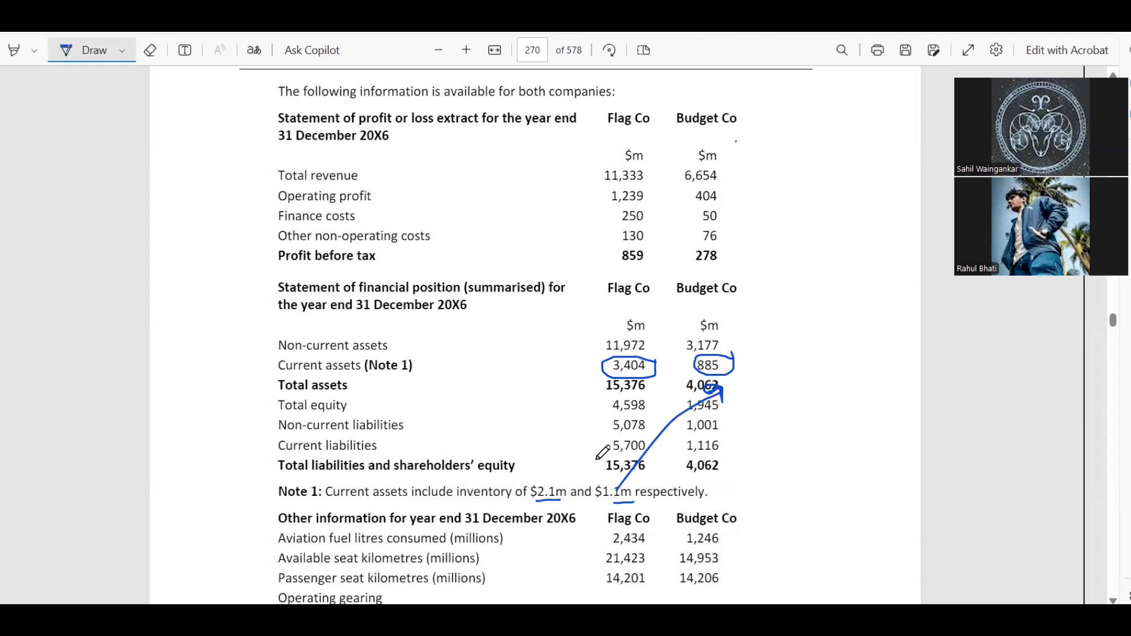
mouse_move(610, 361)
mouse_down()
mouse_move(642, 367)
mouse_move(626, 370)
mouse_up()
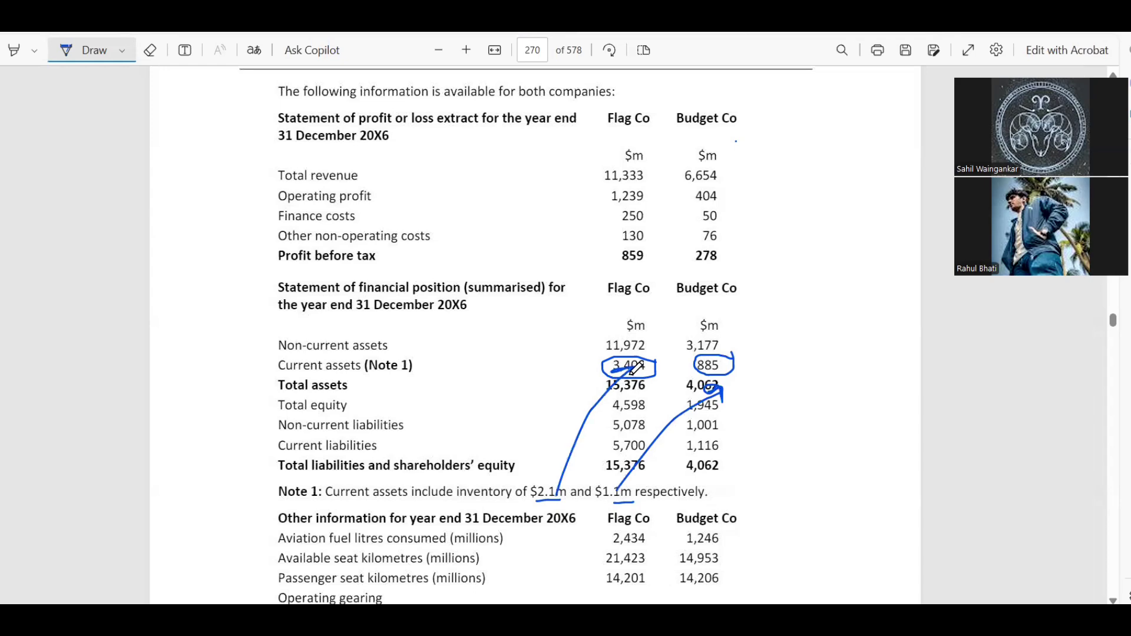
Return to the worksheet and complete Budget Co's formula by subtracting 1.1 of inventory from E15.
key(alt+Tab)
key(alt+Tab)
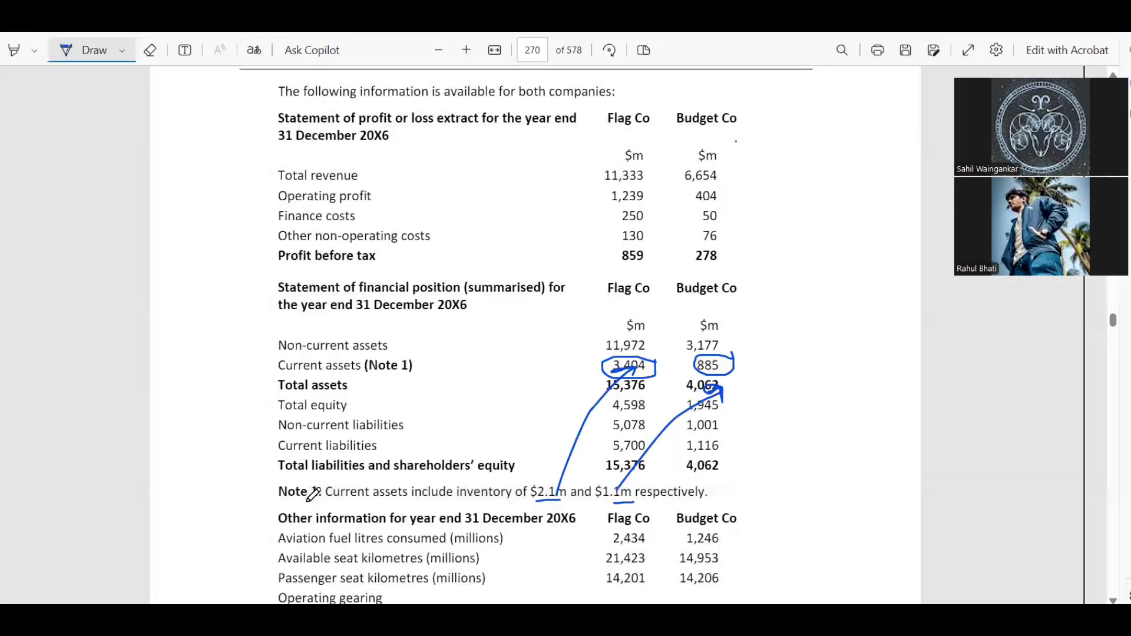
key(alt+Tab)
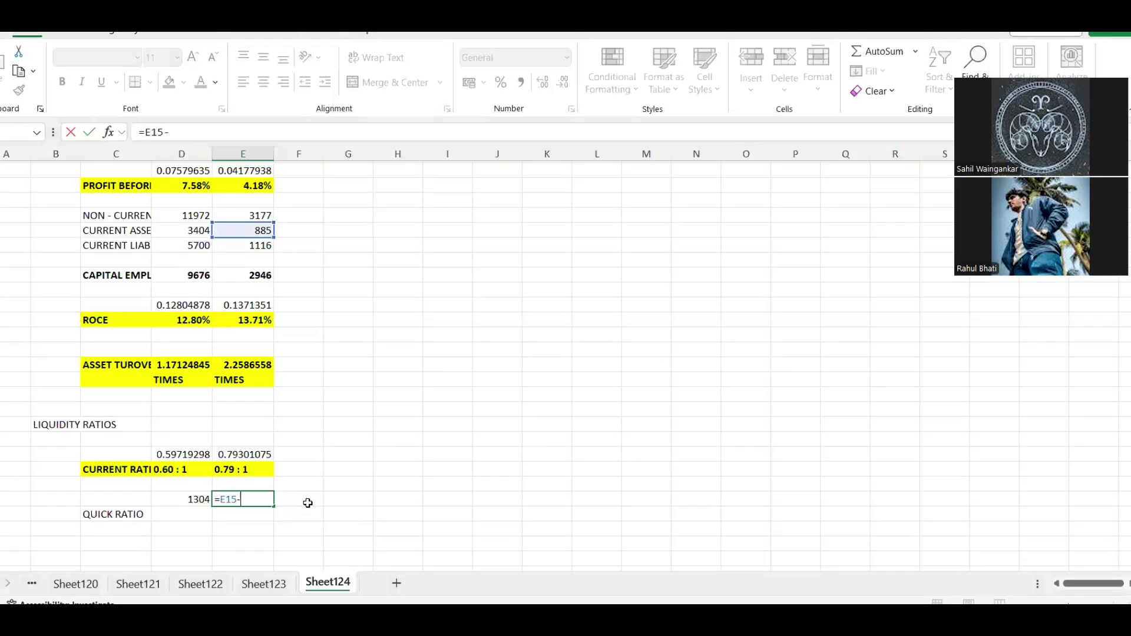
text(1.1)
key(Return)
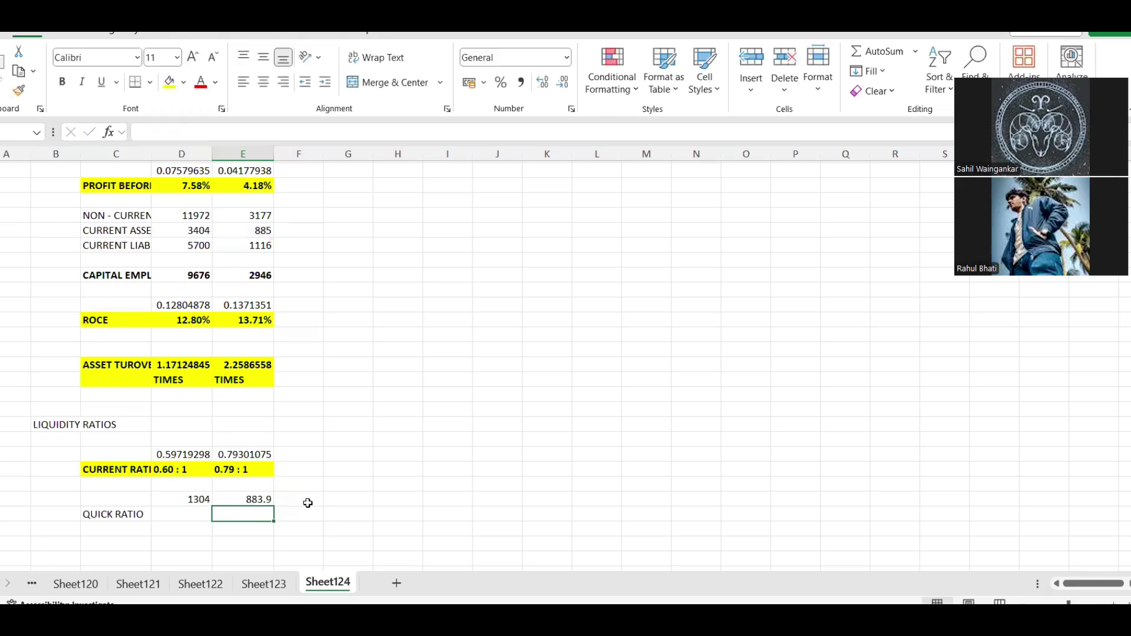
Correct Flag Co's formula above the QUICK RATIO row to subtract 2.1 of inventory from D15.
key(Left)
key(Down)
key(Up)
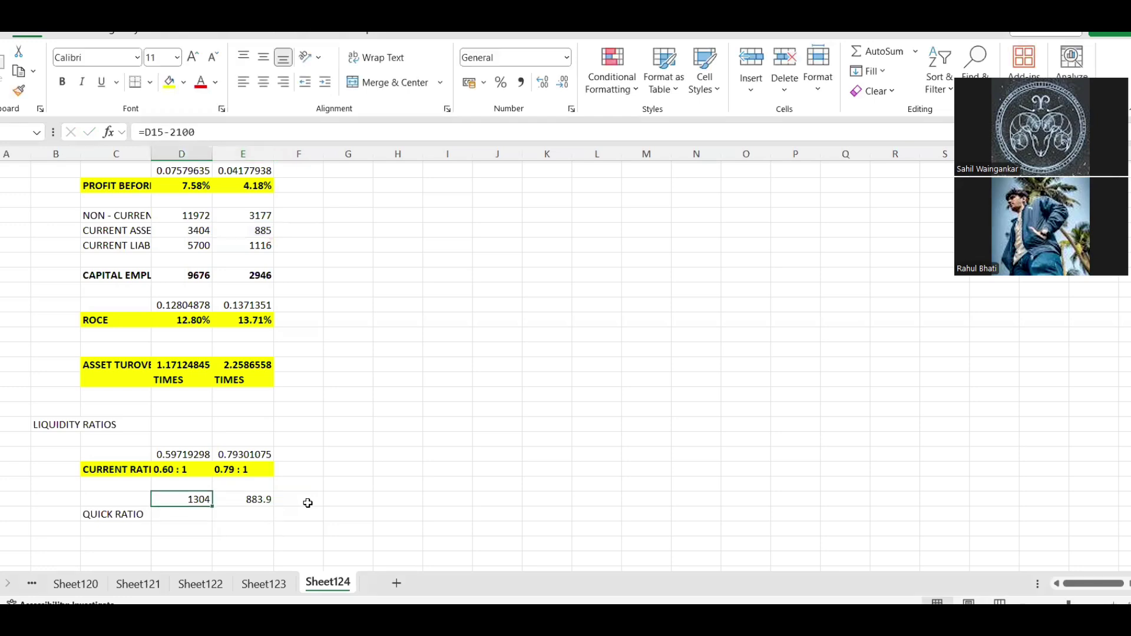
click(180, 131)
key(BackSpace)
key(BackSpace)
key(BackSpace)
text(.1)
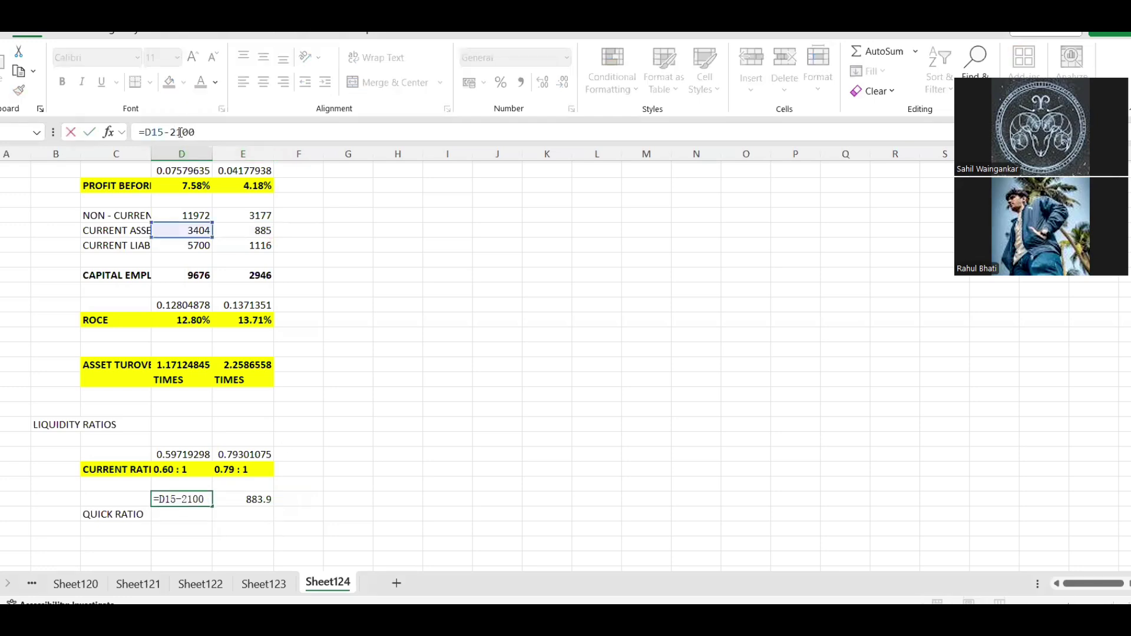
key(Return)
In Flag Co's QUICK RATIO cell, divide the inventory-adjusted current assets (D33) by D6.
text(=)
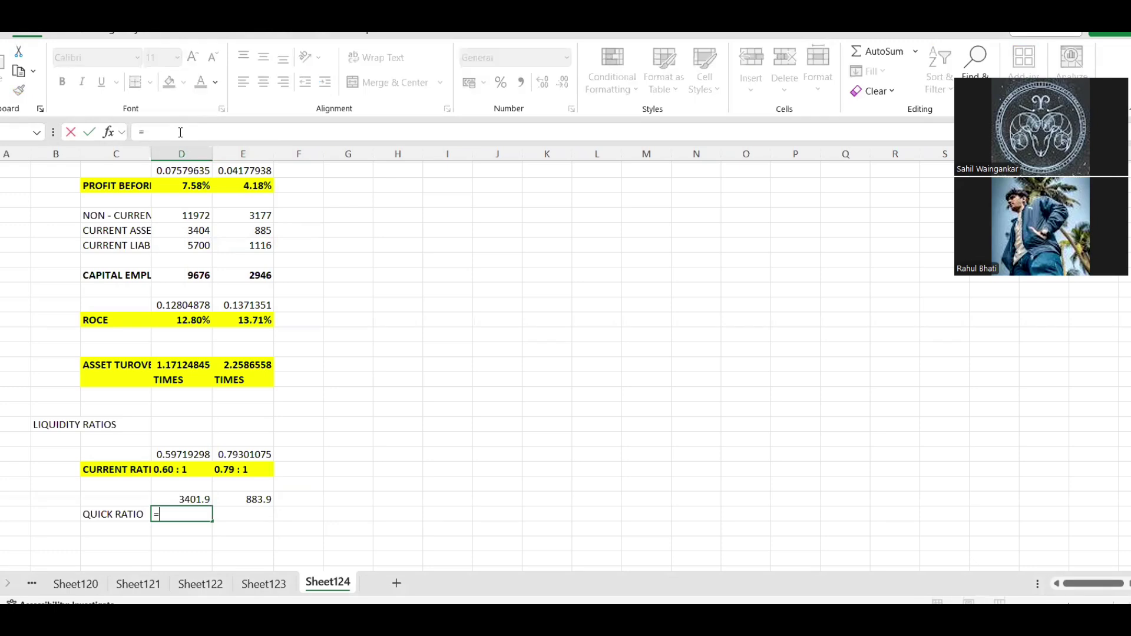
key(Up)
text(/)
key(Up)
key(Up)
key(Up)
key(Up)
key(Up)
key(Up)
key(Up)
key(Up)
key(Up)
key(Up)
key(Up)
key(Up)
key(Up)
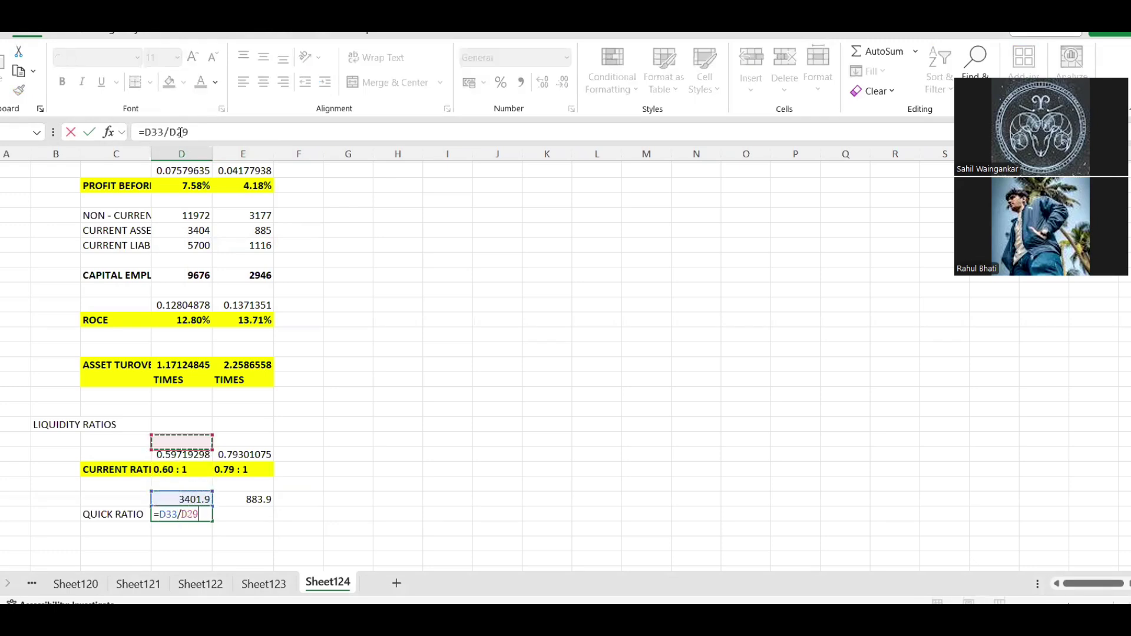
key(Up)
key(Up)
key(Up)
key(Up)
key(Up)
key(Up)
key(Up)
key(Up)
key(Up)
key(Up)
key(Up)
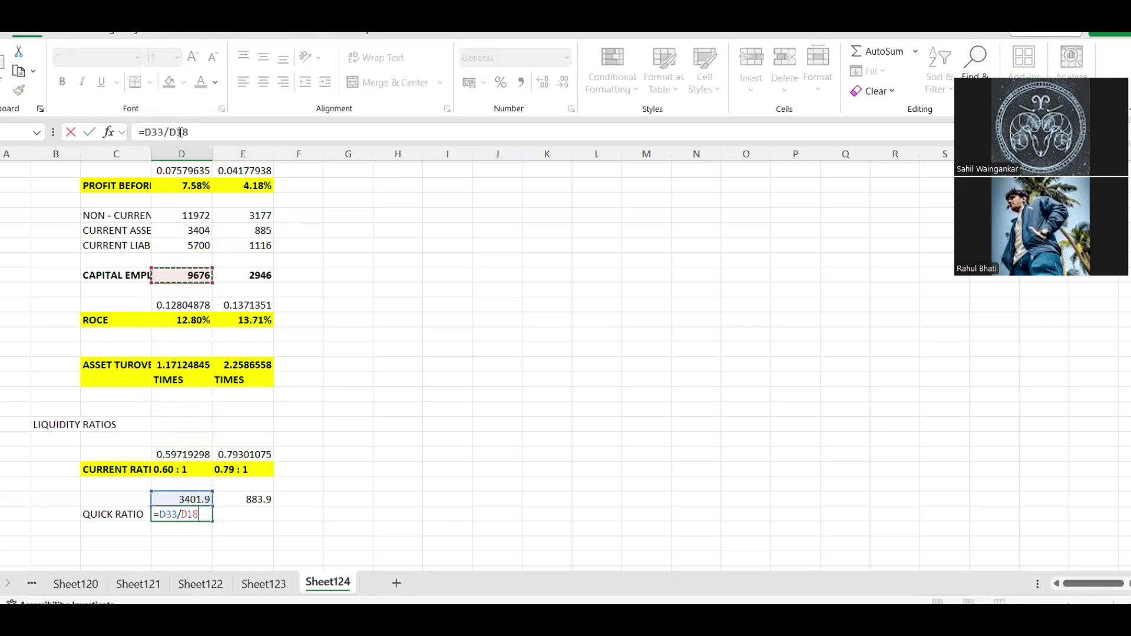
key(Up)
key(Up)
key(Up)
key(Up)
key(Up)
key(Up)
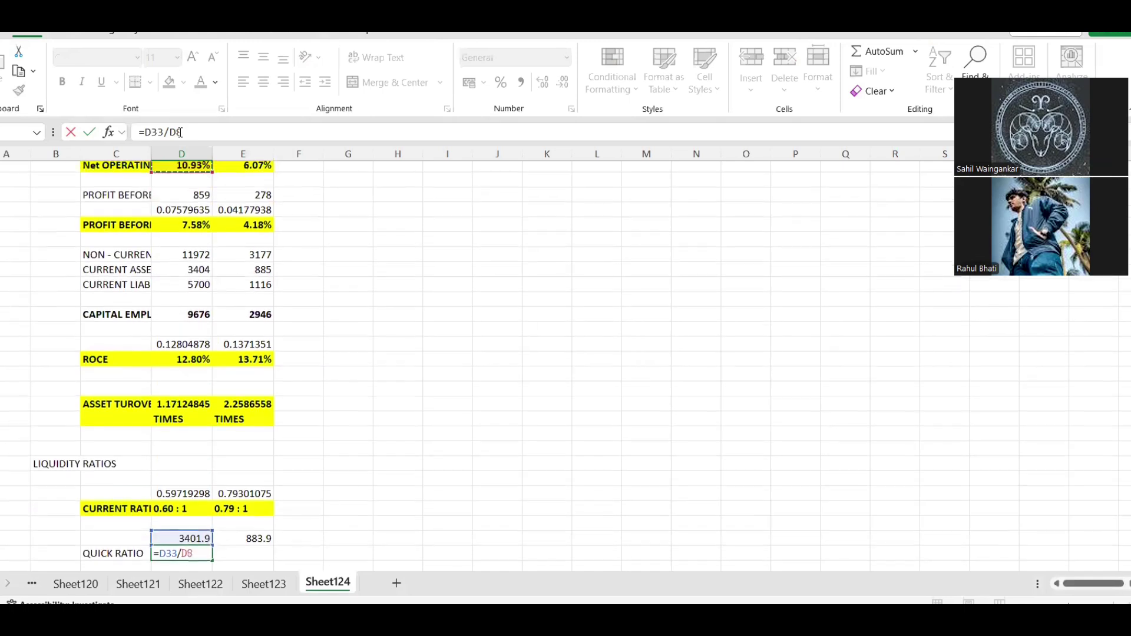
key(Down)
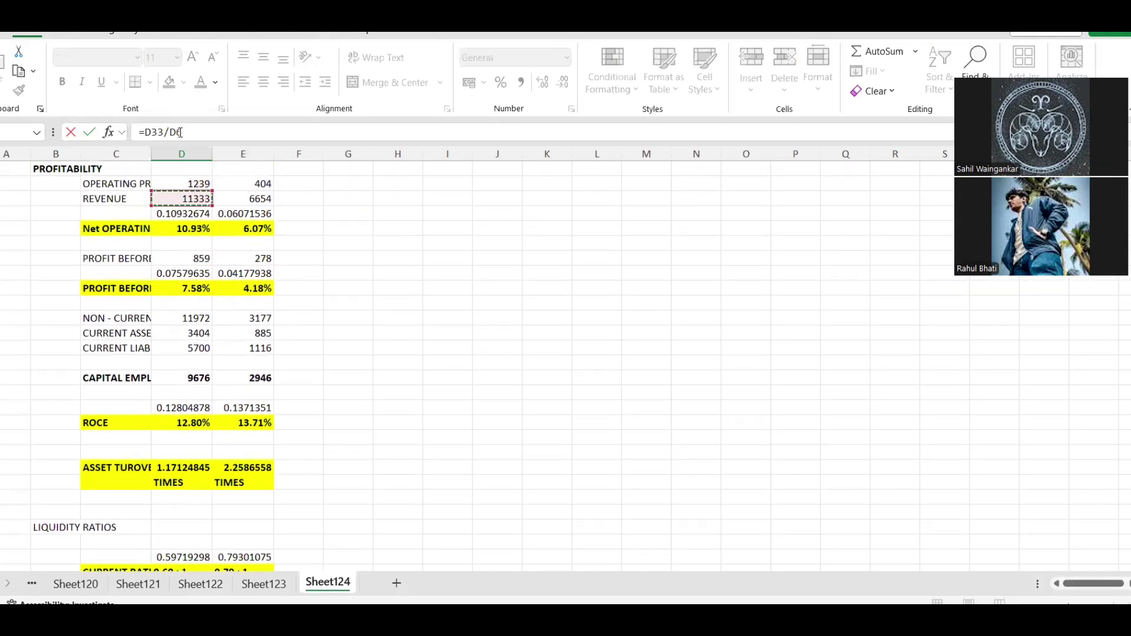
key(Return)
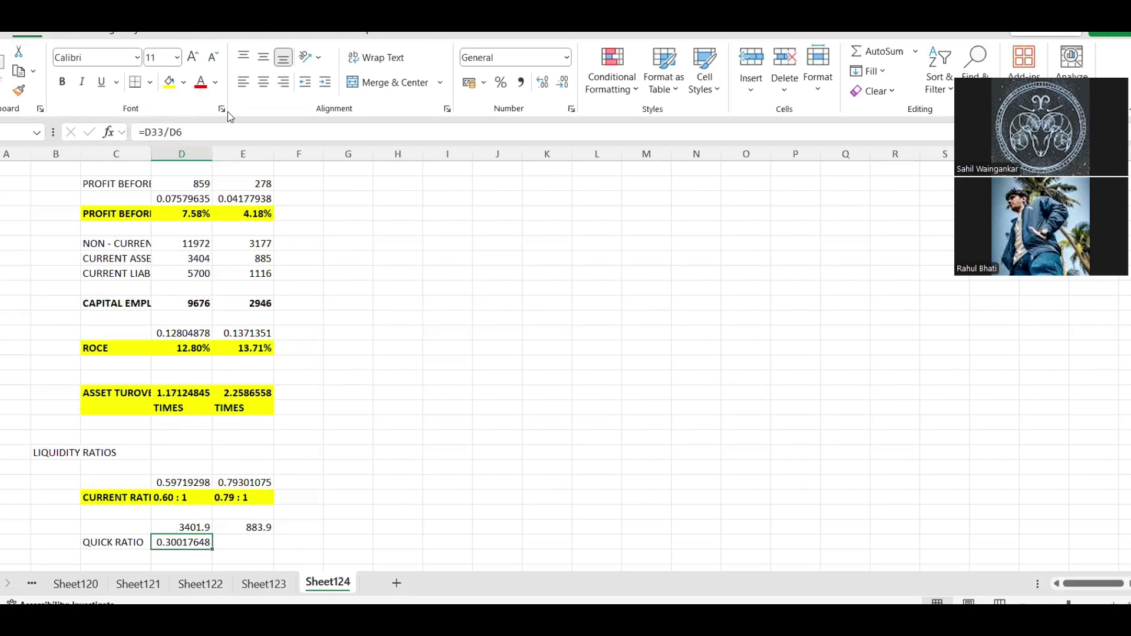
Change the divisor in Flag Co's QUICK RATIO formula to current liabilities (D16).
click(216, 124)
key(BackSpace)
key(BackSpace)
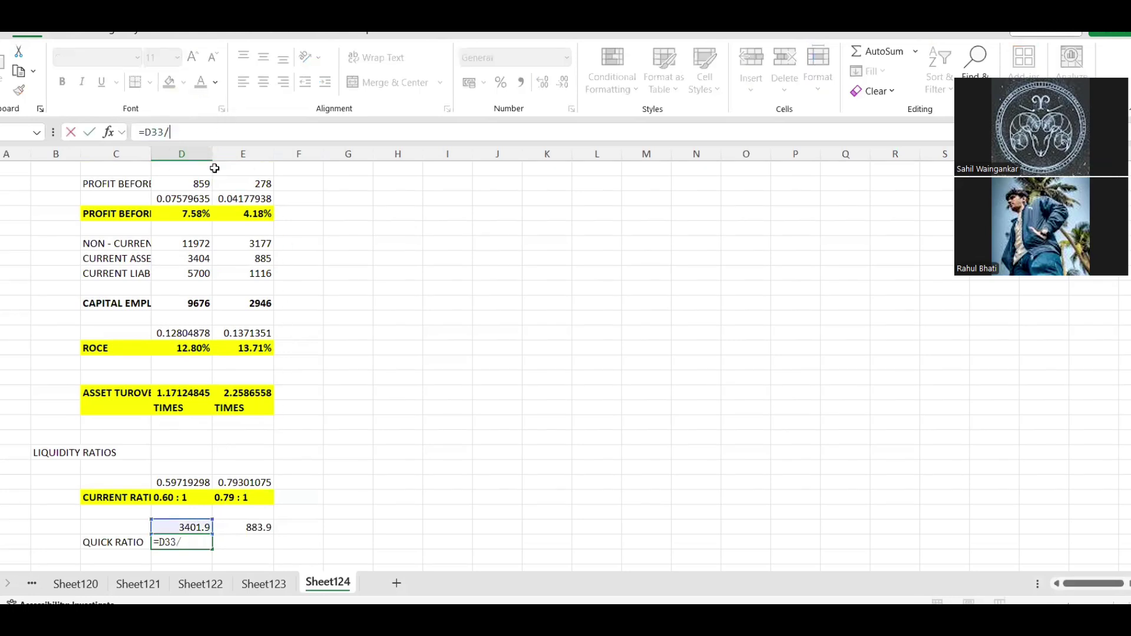
click(189, 275)
key(Return)
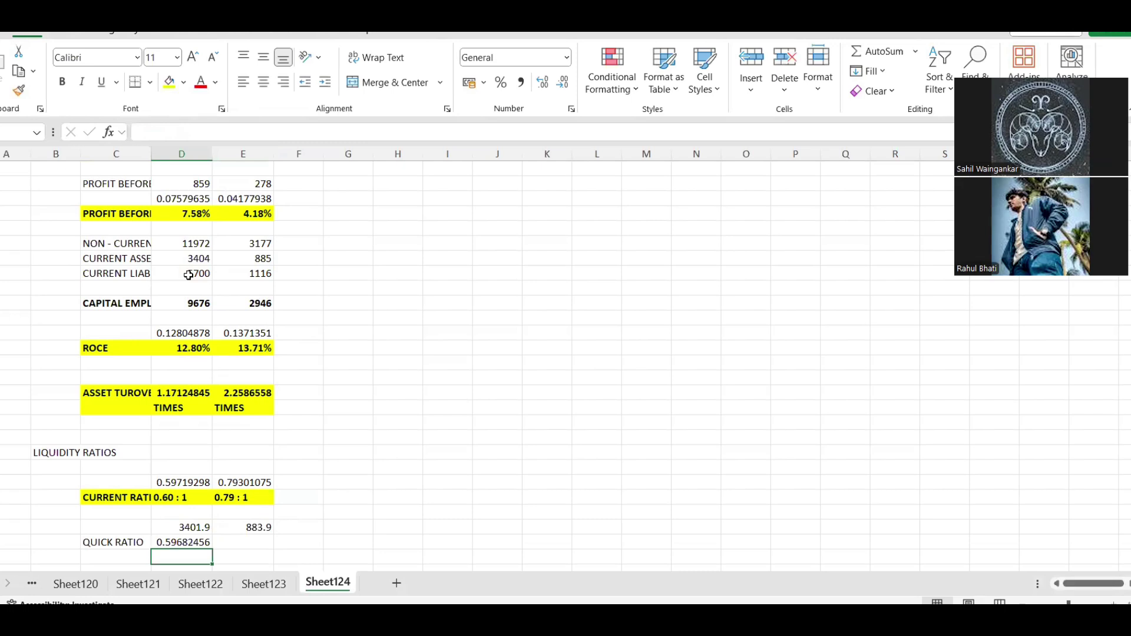
Copy Flag Co's quick ratio formula to the Budget Co column.
key(Up)
key(ctrl+c)
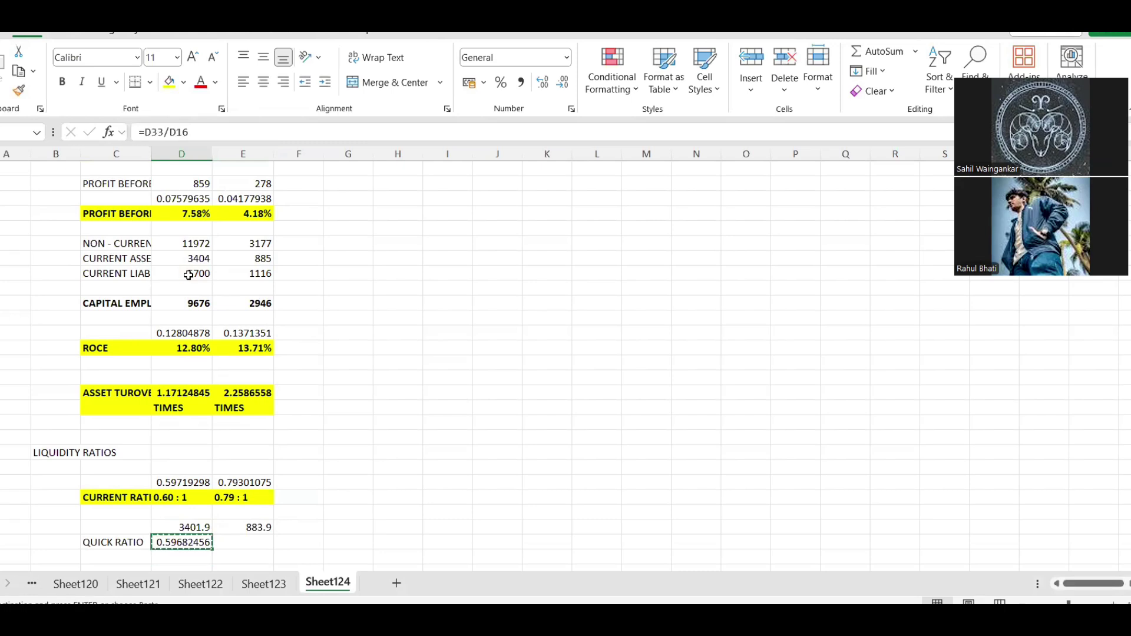
key(shift+Right)
key(ctrl+v)
Move the QUICK RATIO label down one row, below the calculated ratios.
key(Down)
key(Up)
key(Left)
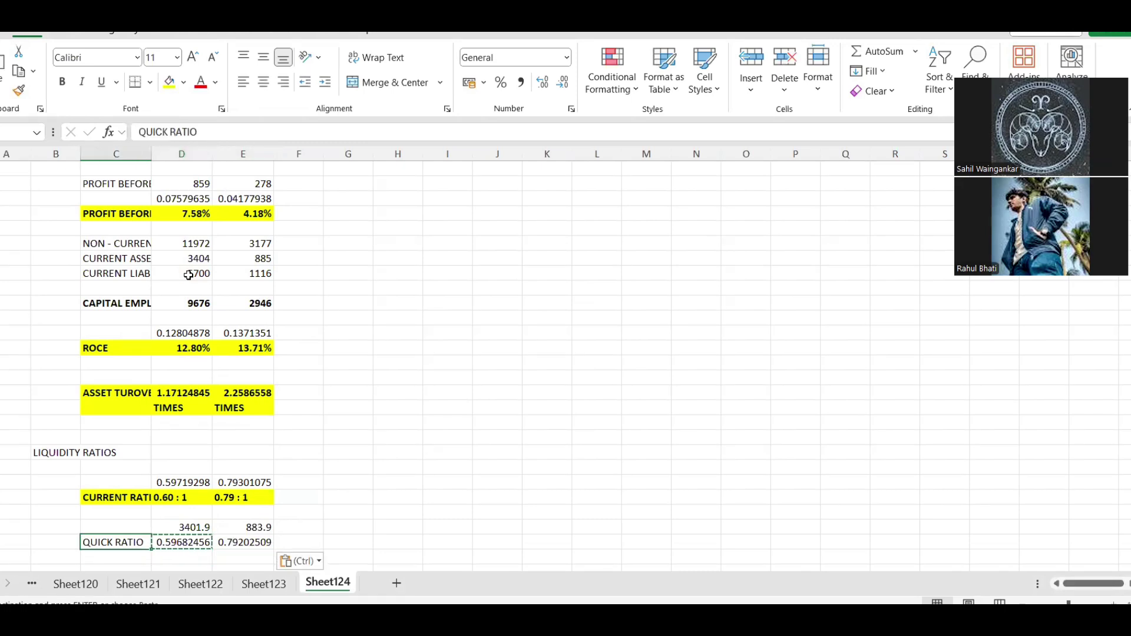
key(ctrl+c)
key(Down)
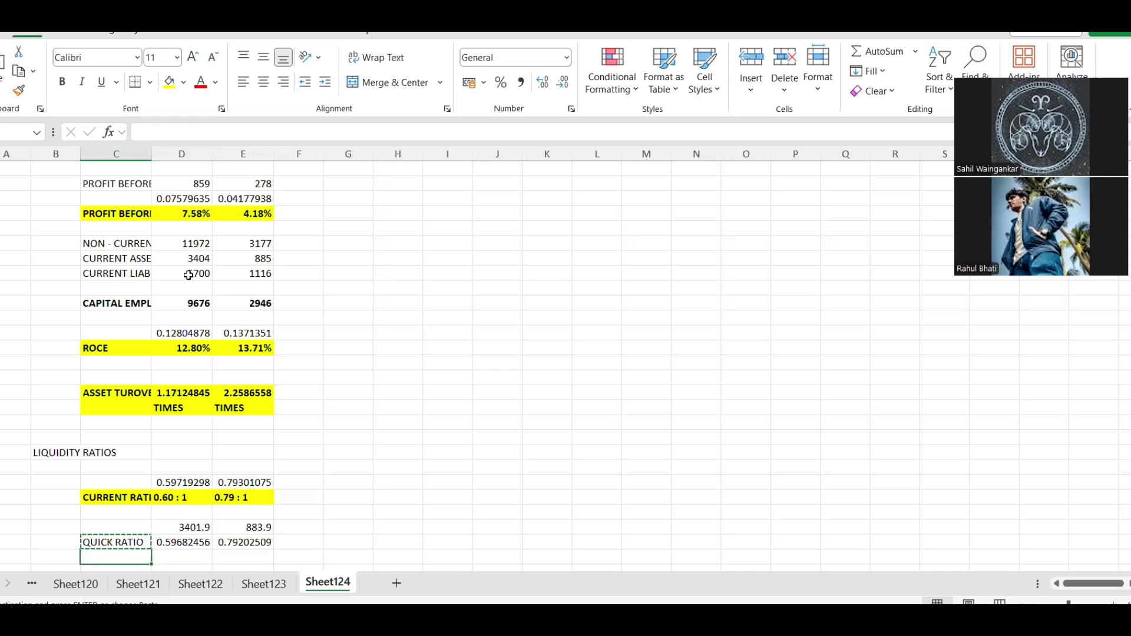
key(ctrl+v)
Enter the quick ratio results beside the QUICK RATIO label as 0.5968 : 1 for Flag Co and 0.792 : 1 for Budget Co.
key(Right)
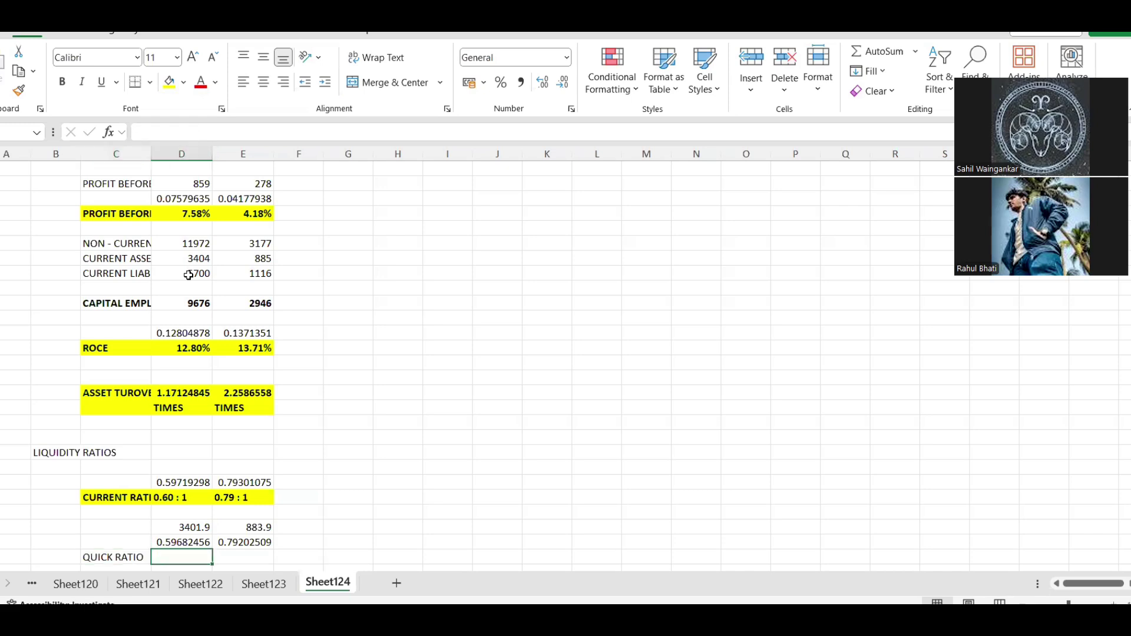
text(0.9)
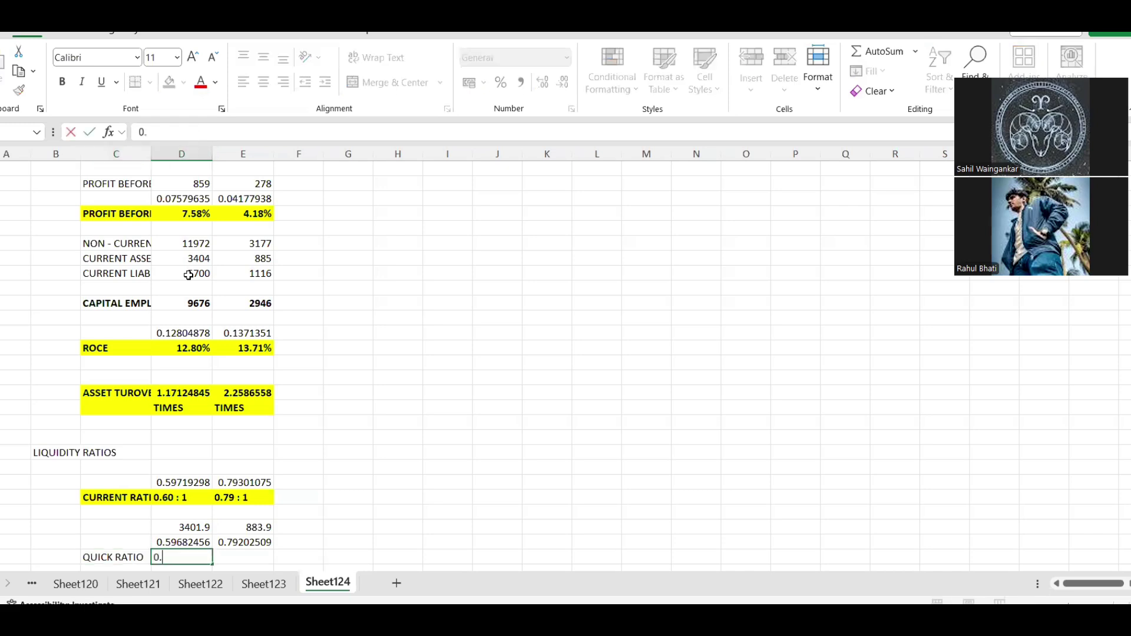
text(5968 : 1)
key(Tab)
text(0.)
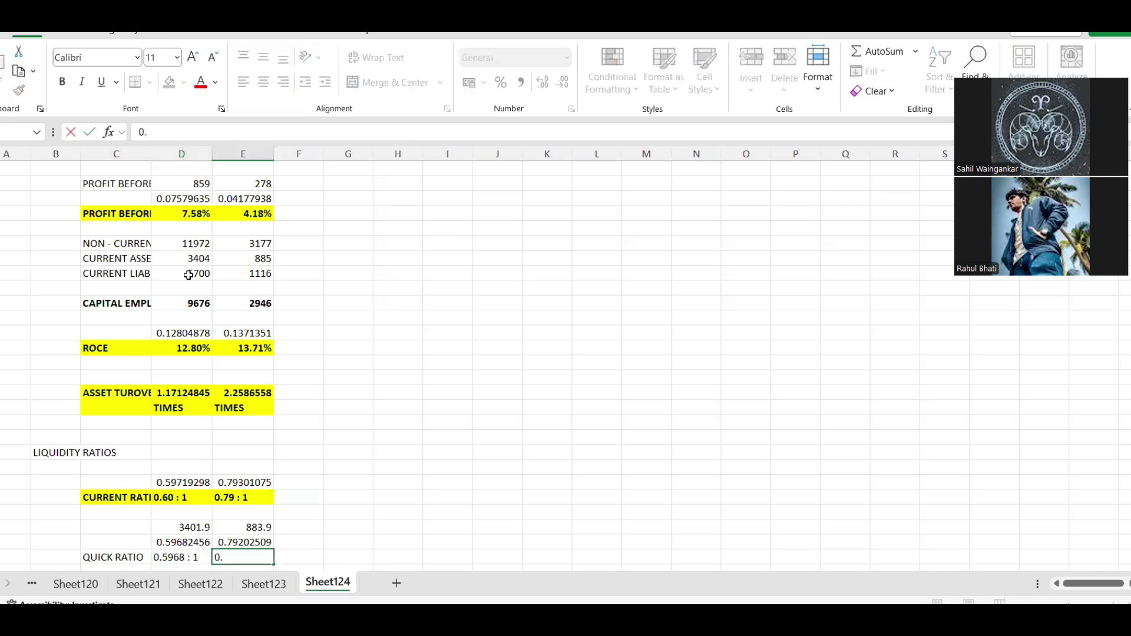
text(792 : 1)
Change Budget Co's displayed current ratio to 0.793 : 1.
click(233, 497)
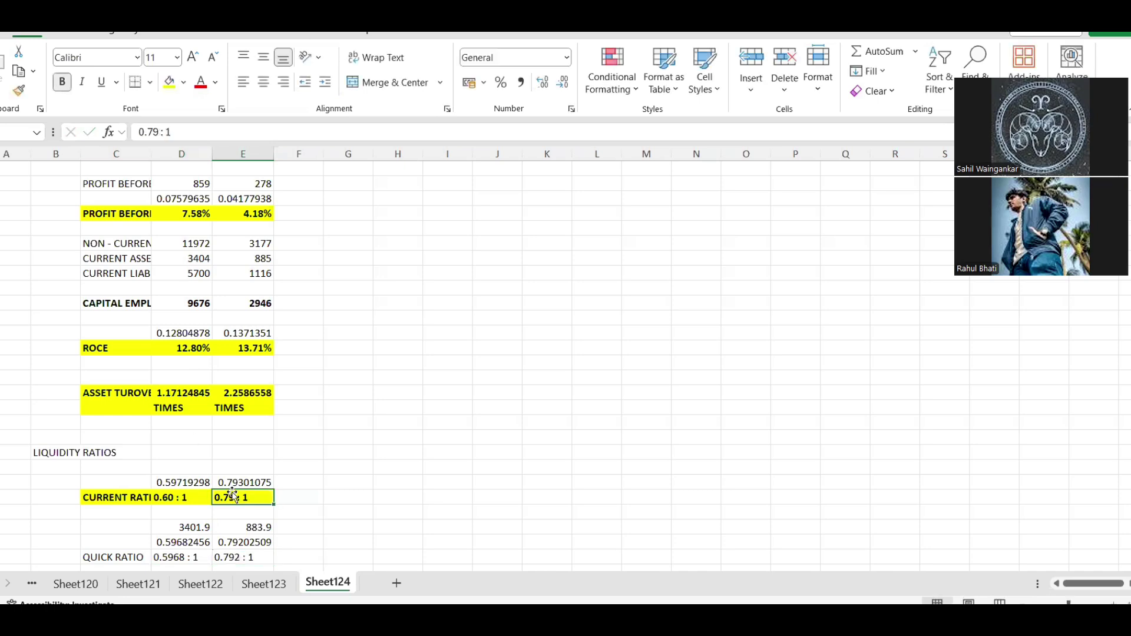
click(159, 133)
text(3)
click(485, 334)
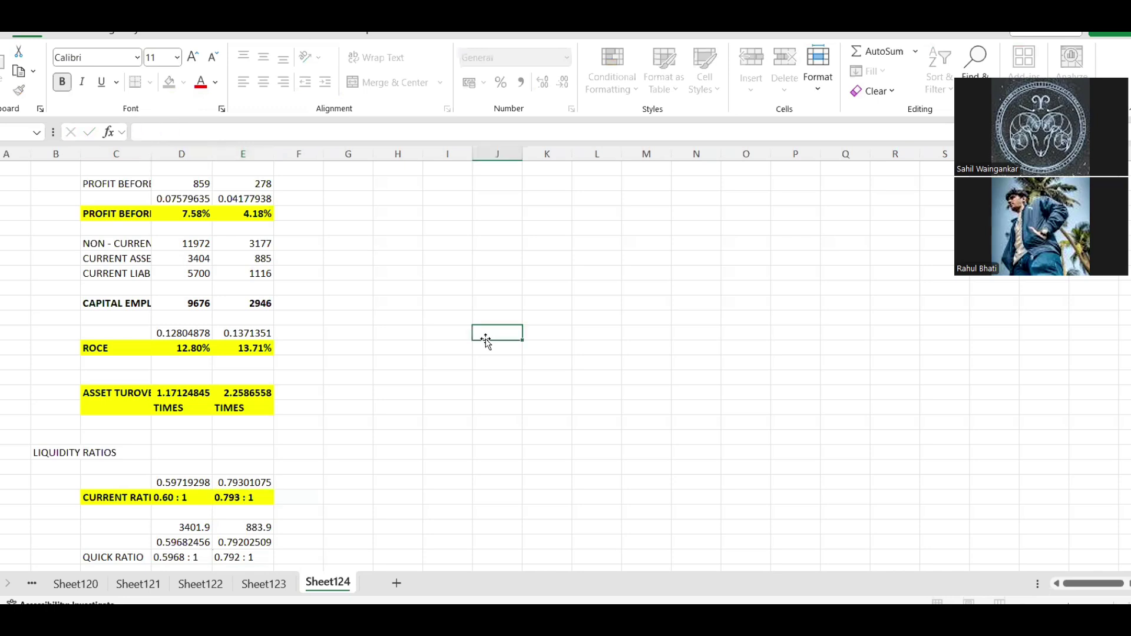
Format the QUICK RATIO label and both companies' ratio results in bold with a yellow fill.
drag(105, 557, 246, 556)
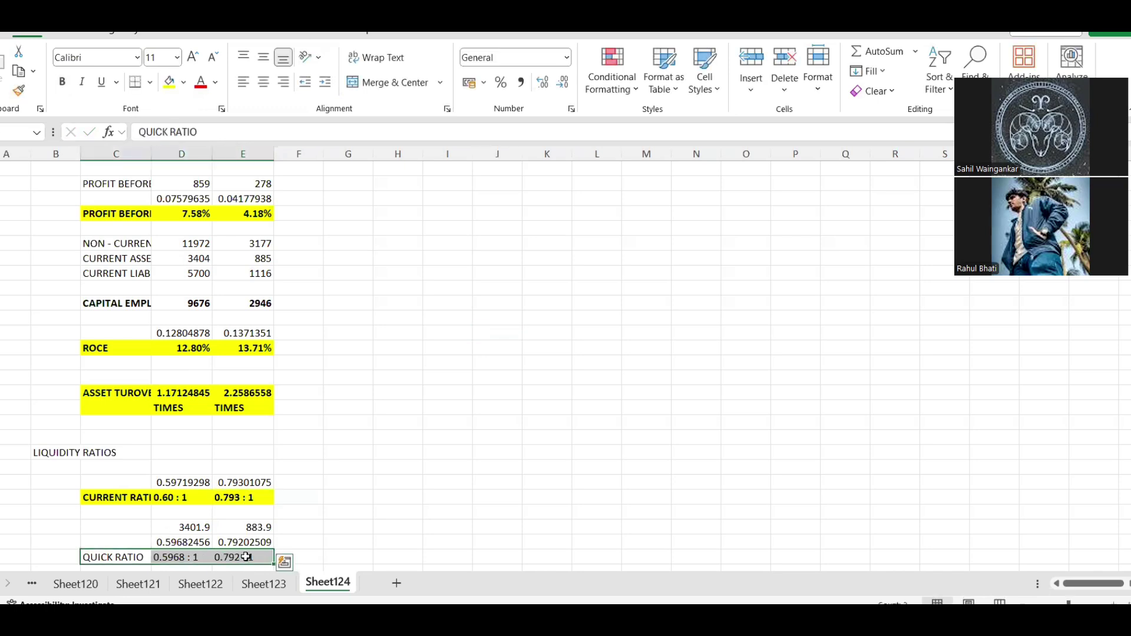
key(ctrl+b)
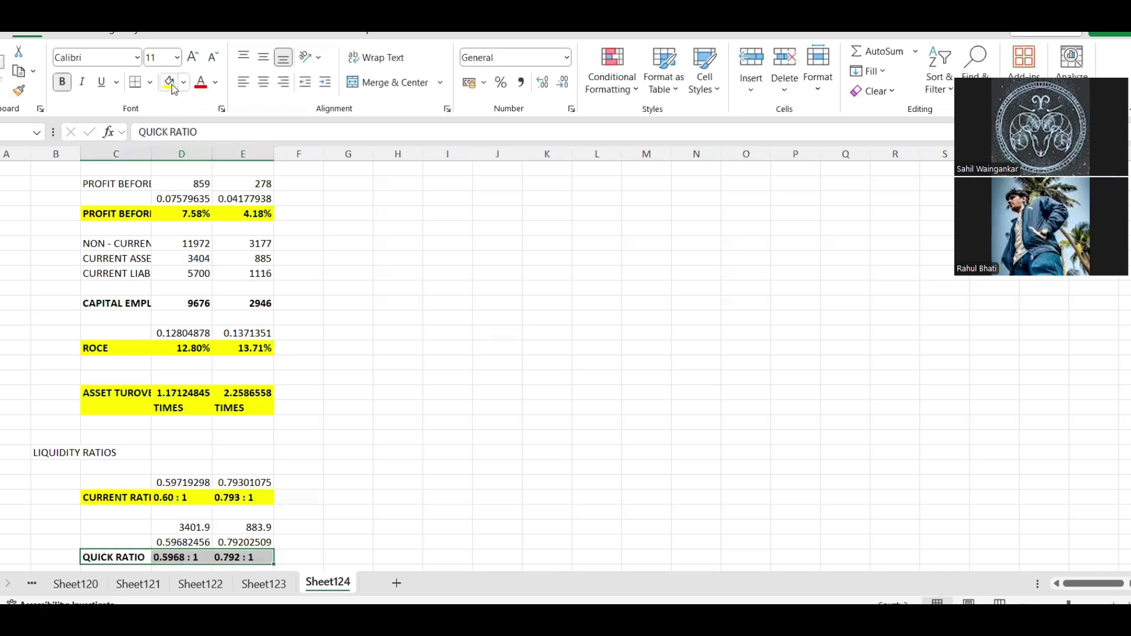
click(169, 82)
scroll(160, 494, down, 3)
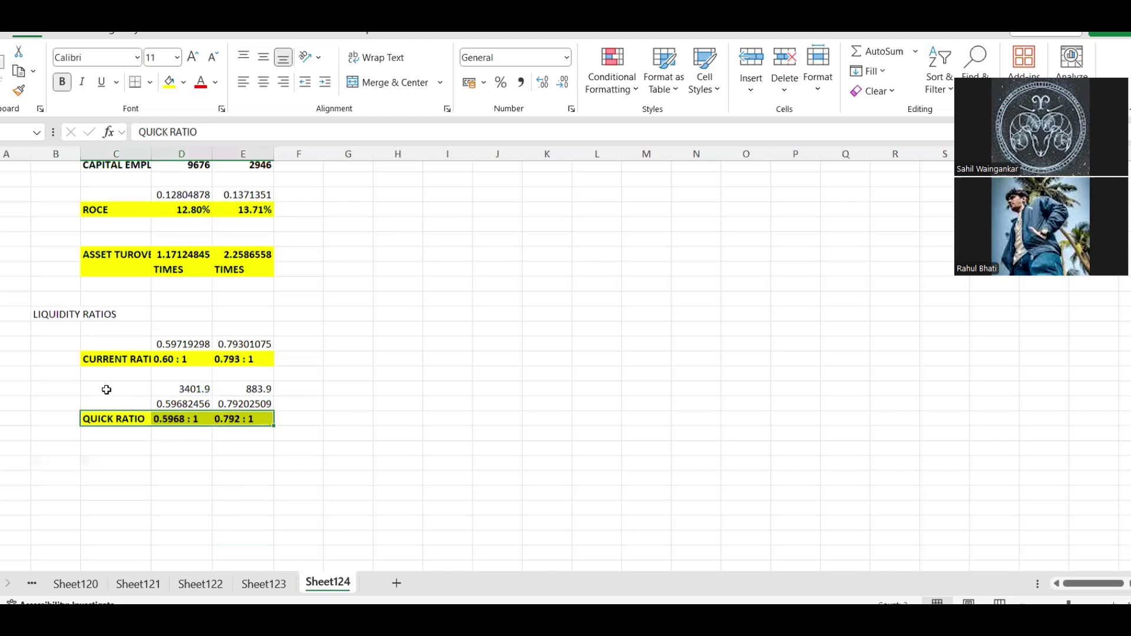
click(65, 477)
Switch to the textbook PDF and erase the blue ink circles and arrows around the current assets and inventory figures.
key(alt+Tab)
scroll(218, 106, down, 2)
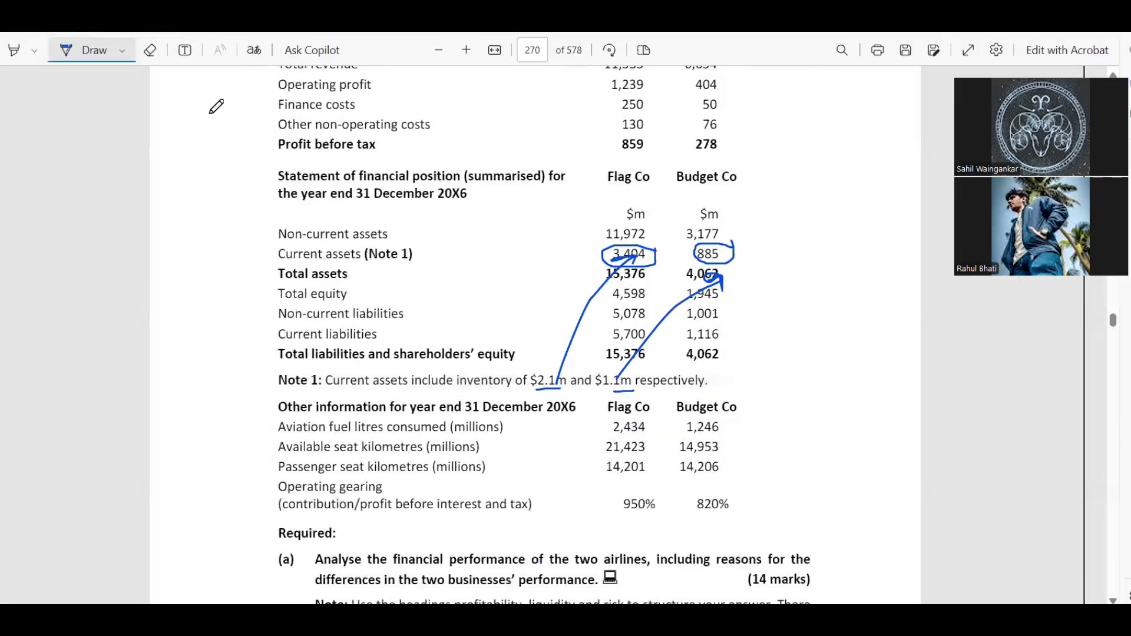
click(150, 52)
mouse_move(616, 232)
mouse_down()
mouse_move(680, 259)
mouse_move(730, 226)
mouse_move(611, 372)
mouse_move(545, 394)
mouse_up()
scroll(539, 392, down, 2)
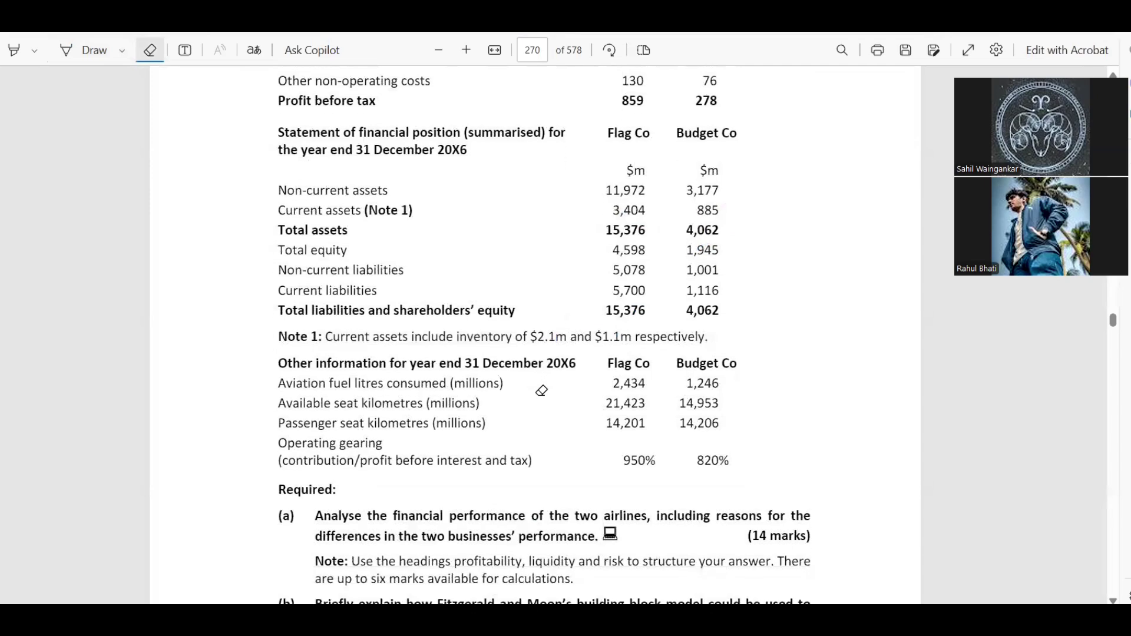
Return to the Excel sheet and add an INTEREST COVER heading in column B below the quick ratio section.
key(alt+Tab)
click(62, 457)
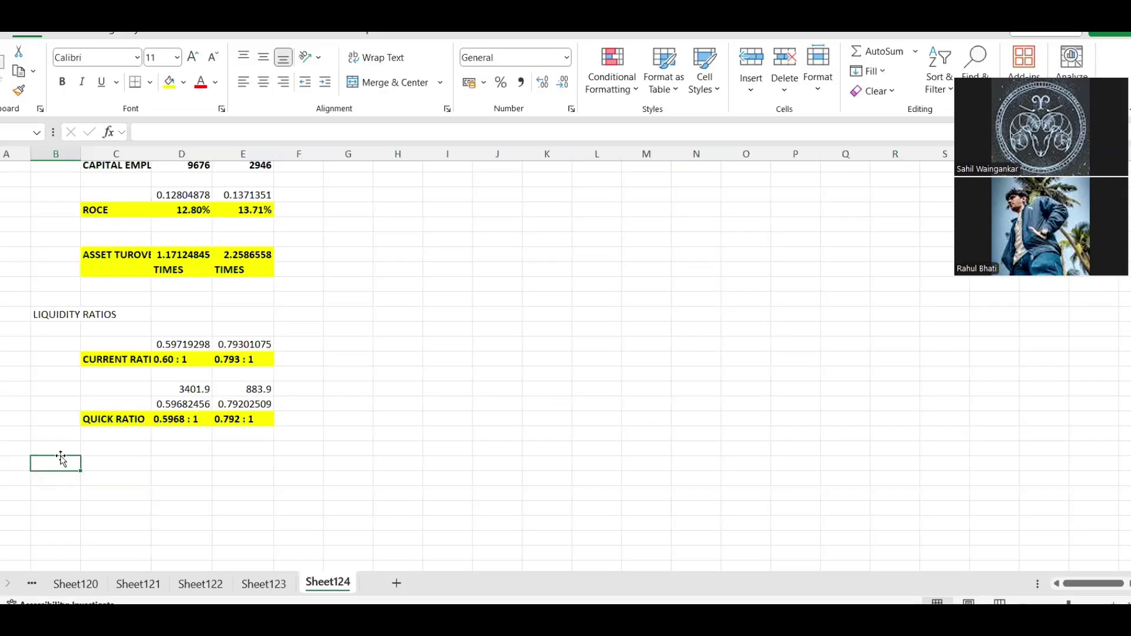
text(INTEREST COVER)
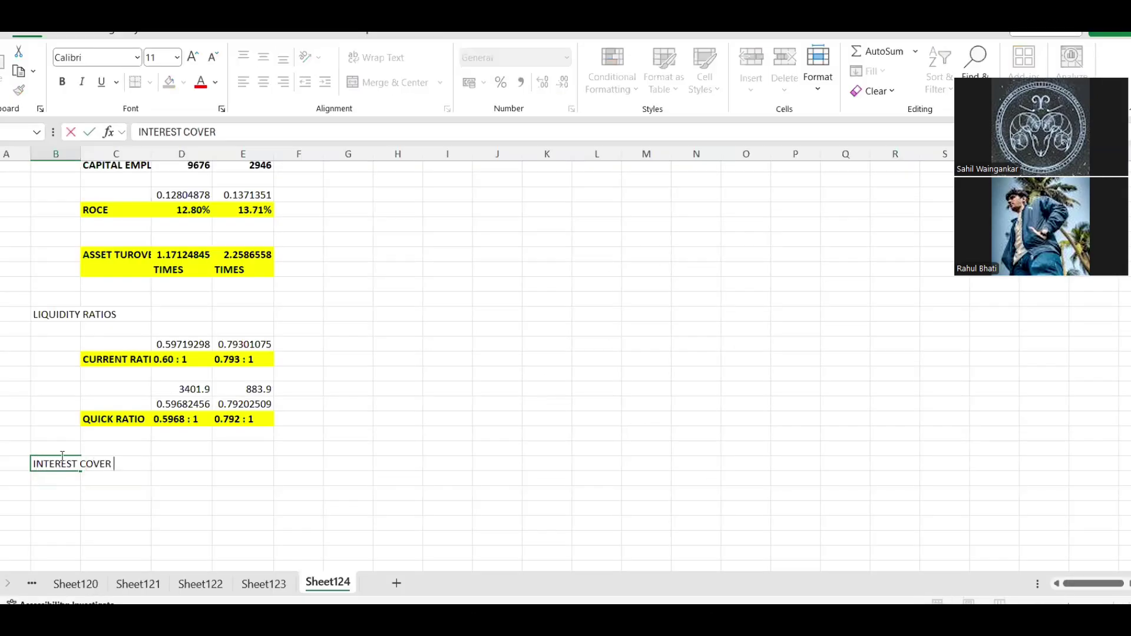
key(Return)
key(Right)
key(Right)
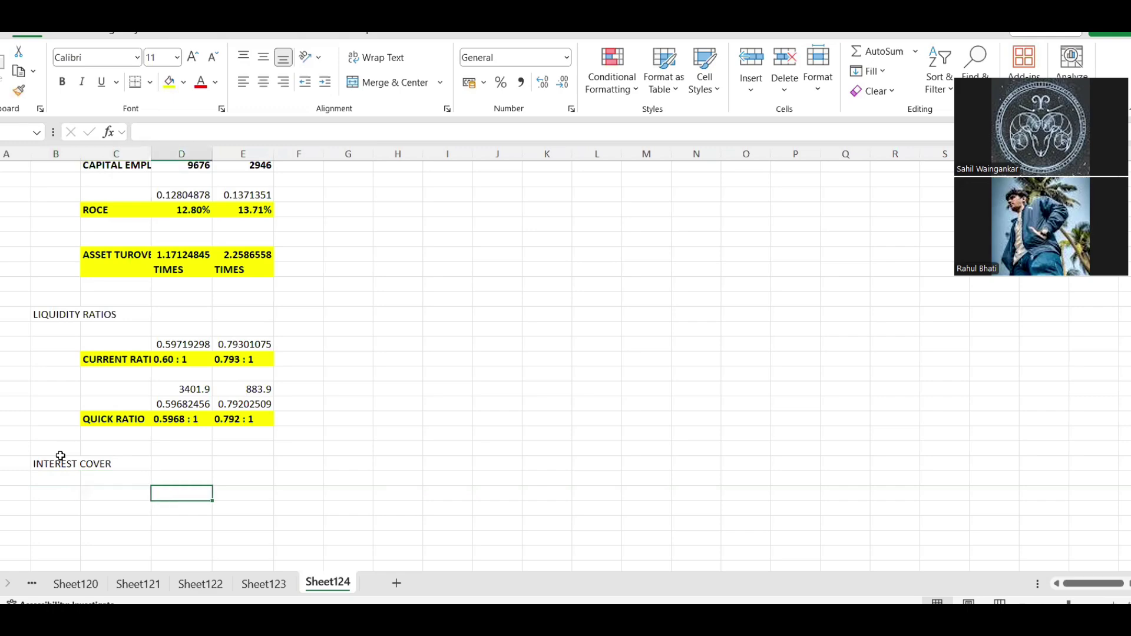
Look up the finance costs in the textbook PDF and enter 250 for Flag Co and 50 for Budget Co under INTEREST COVER.
key(alt+Tab)
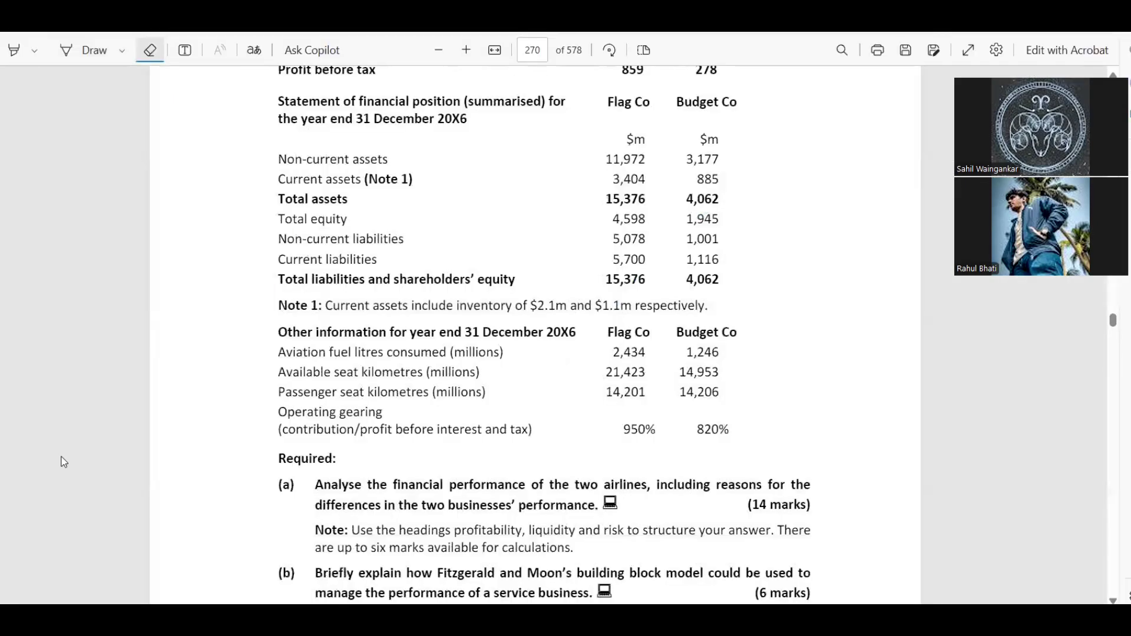
scroll(439, 166, up, 4)
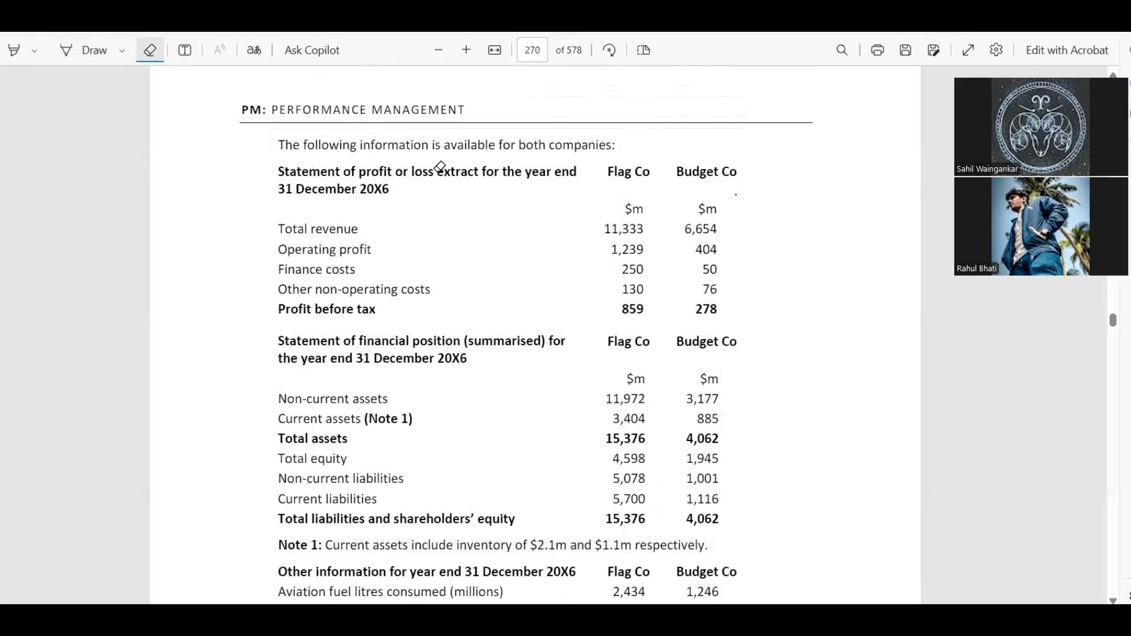
key(alt+Tab)
key(Down)
text(250)
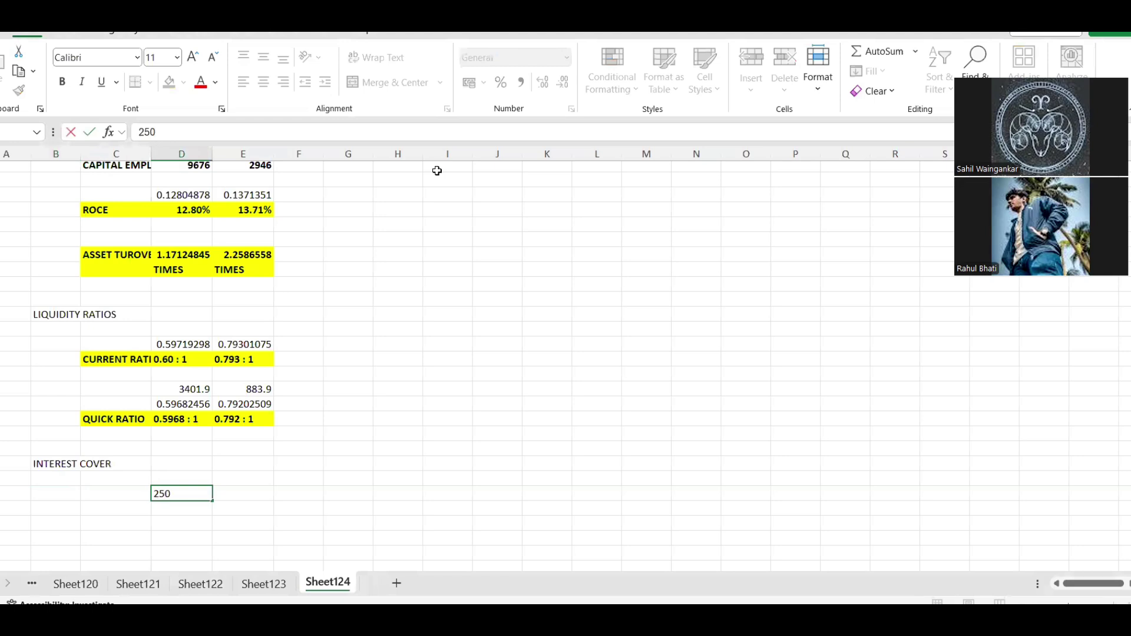
key(Tab)
text(50)
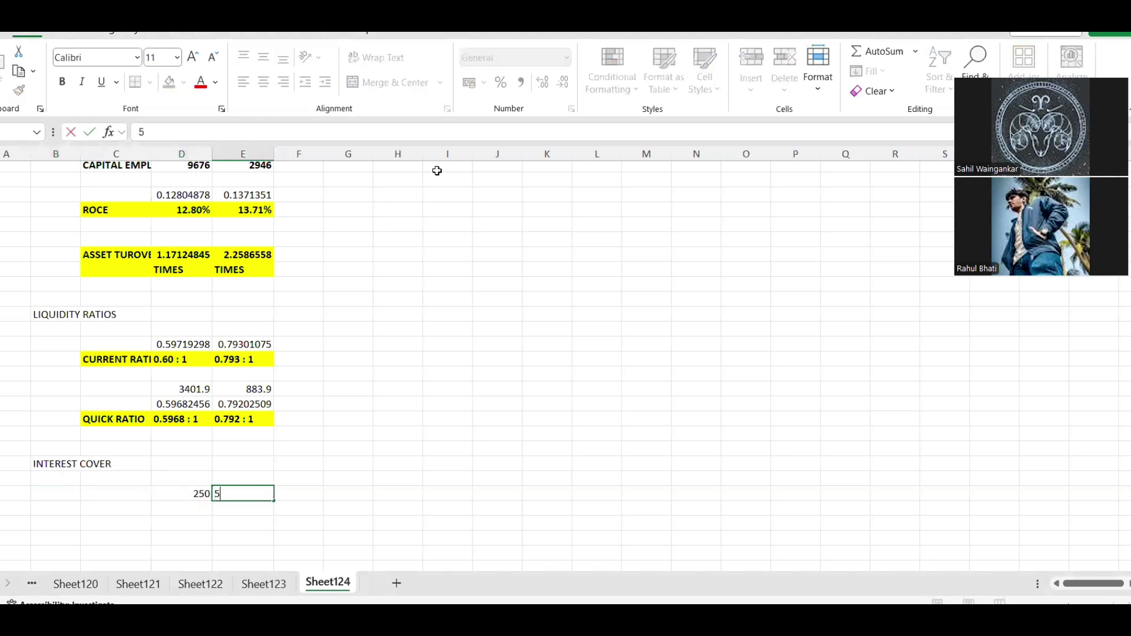
Label the row containing 250 and 50 as FINANCE COSTS in column C.
key(Up)
key(Up)
key(Left)
key(Left)
key(Down)
key(Down)
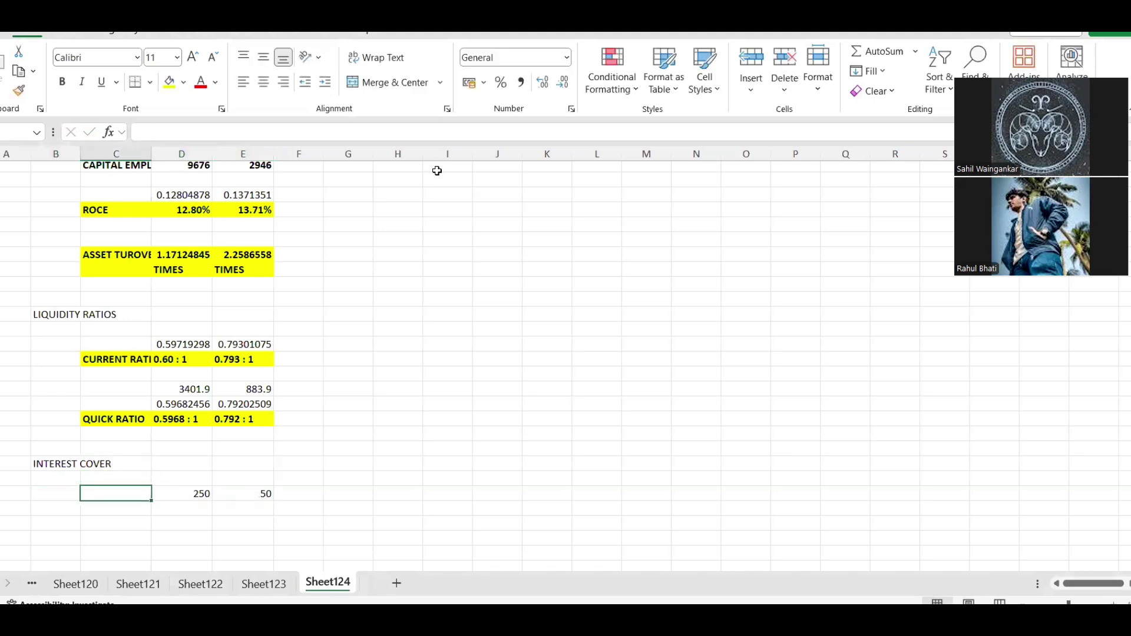
key(F2)
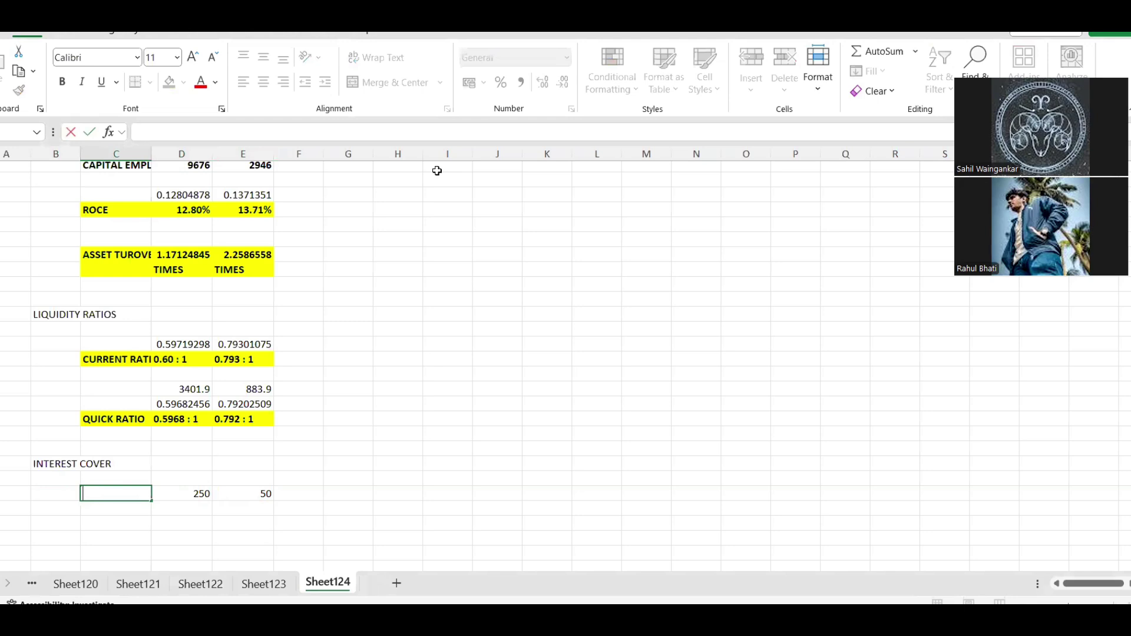
text(FINANCE COSTS)
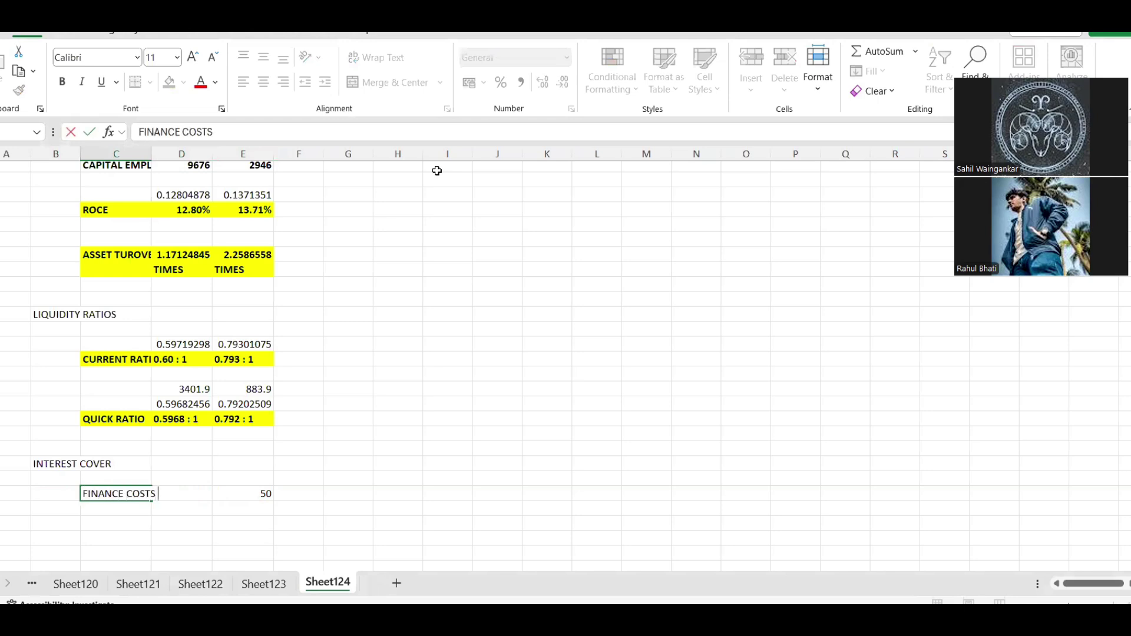
key(Return)
Two rows below Flag Co's finance costs, calculate interest cover by dividing operating profit (D5) by the finance costs.
key(alt+Tab)
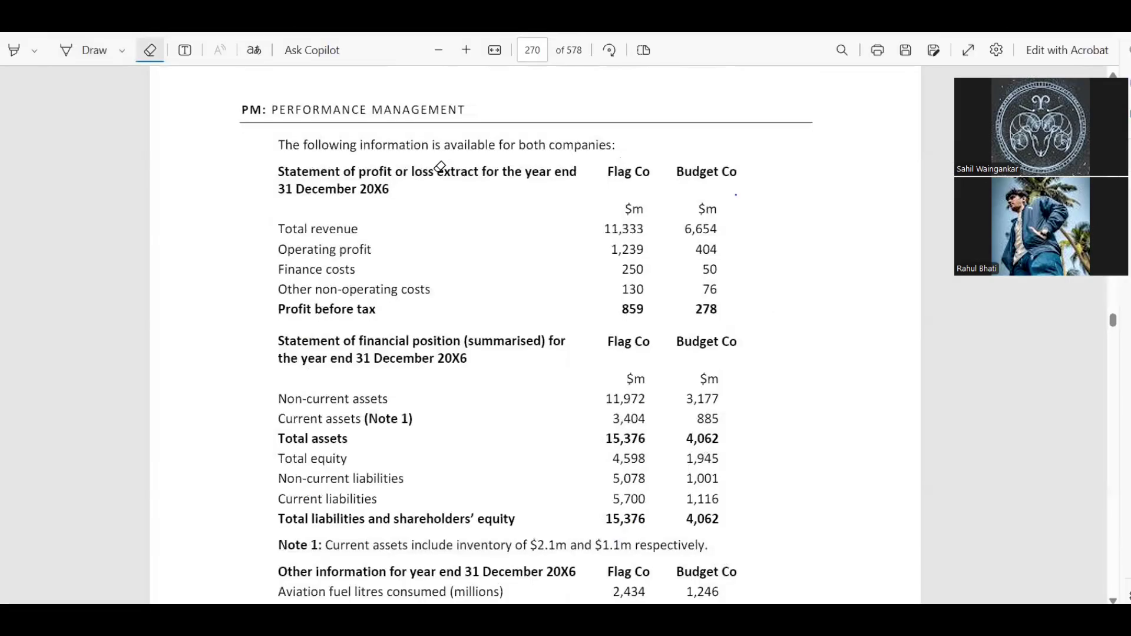
key(alt+Tab)
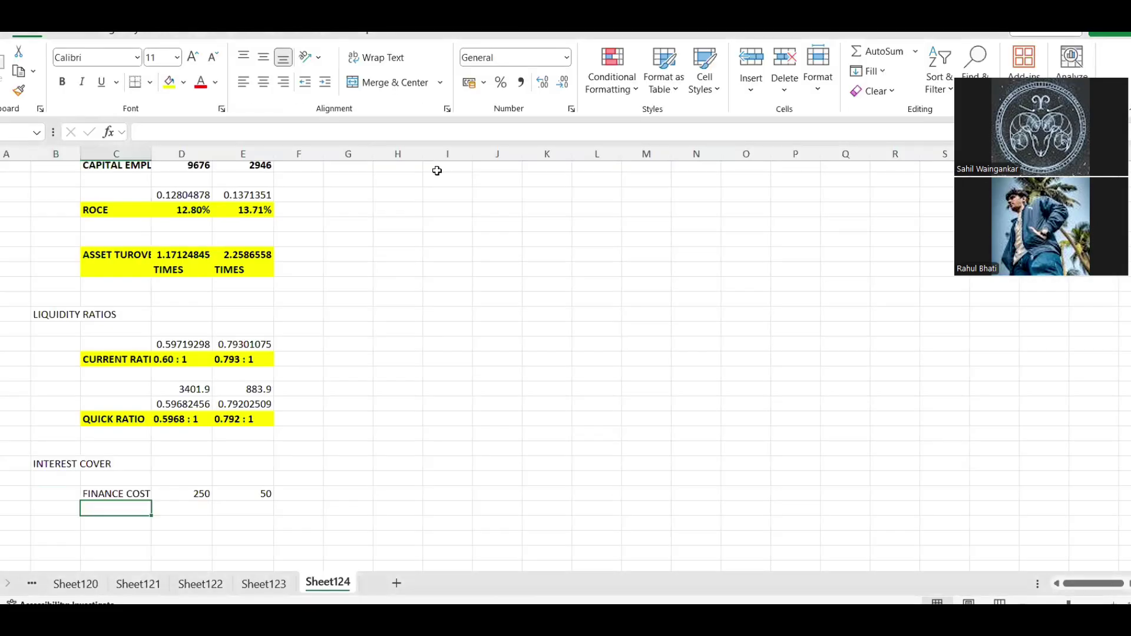
key(Down)
key(Right)
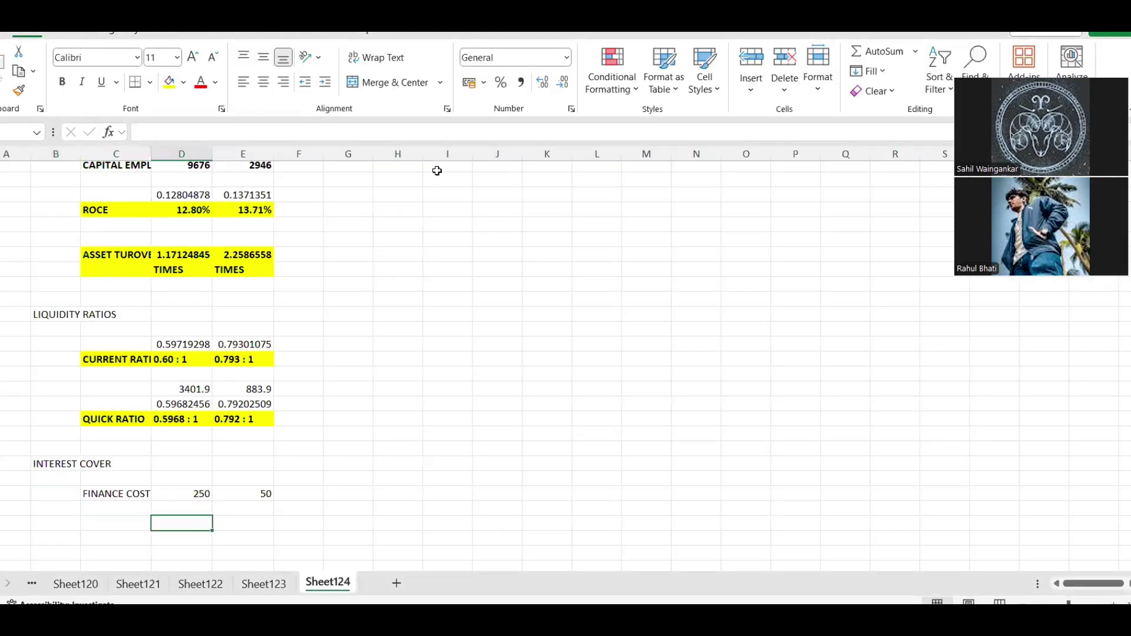
text(=)
scroll(436, 170, up, 6)
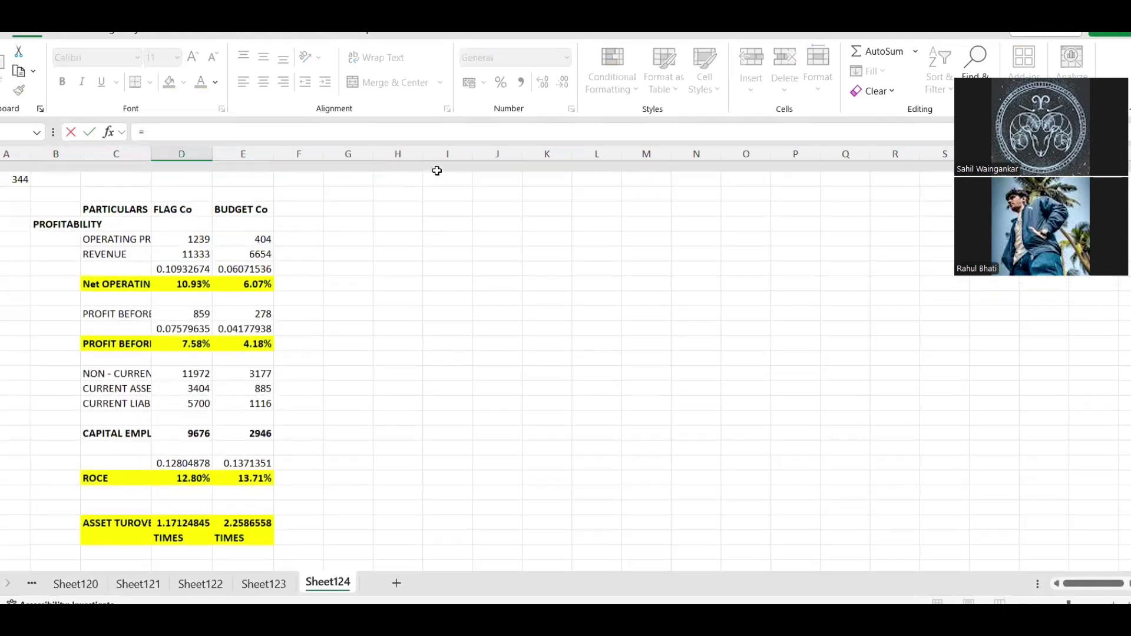
click(193, 227)
text(/)
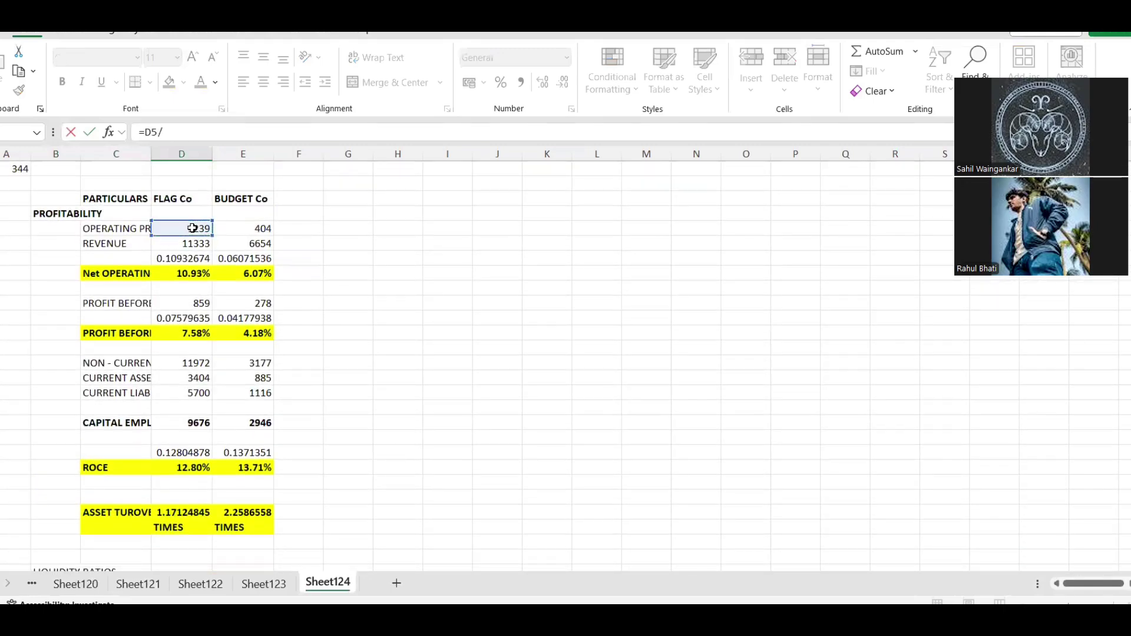
scroll(192, 228, down, 6)
click(181, 487)
key(Return)
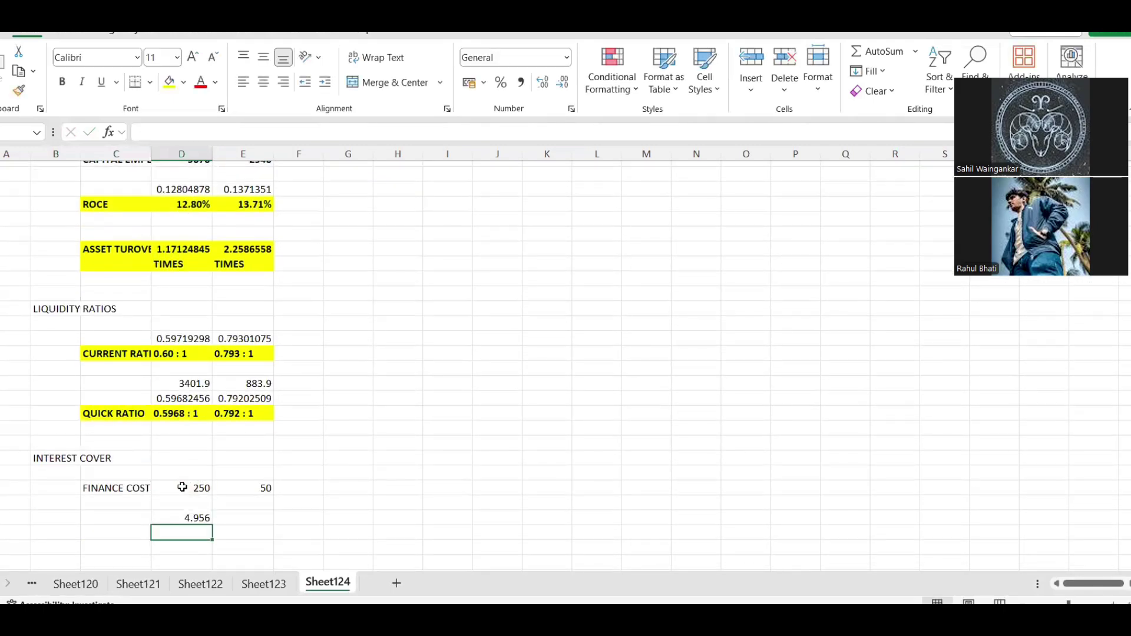
Copy Flag Co's interest cover formula to the Budget Co column.
key(Up)
key(ctrl+c)
key(Right)
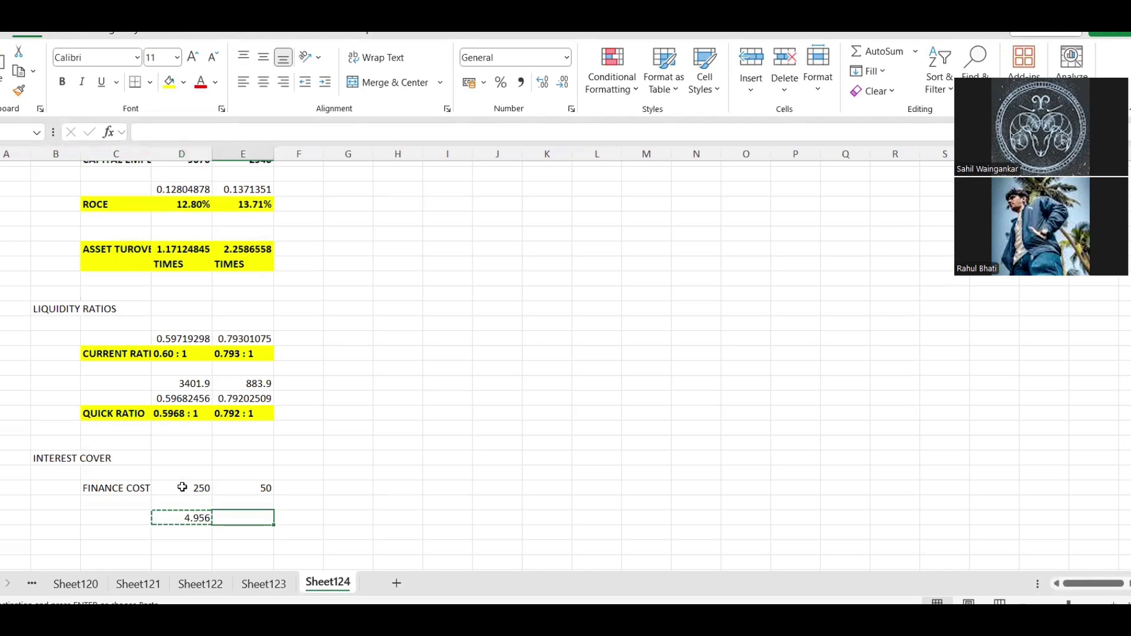
key(ctrl+v)
Enter the label INTEREST COVER in column C, one row below the calculated interest cover values.
key(Down)
key(Left)
key(Left)
text(INTERST)
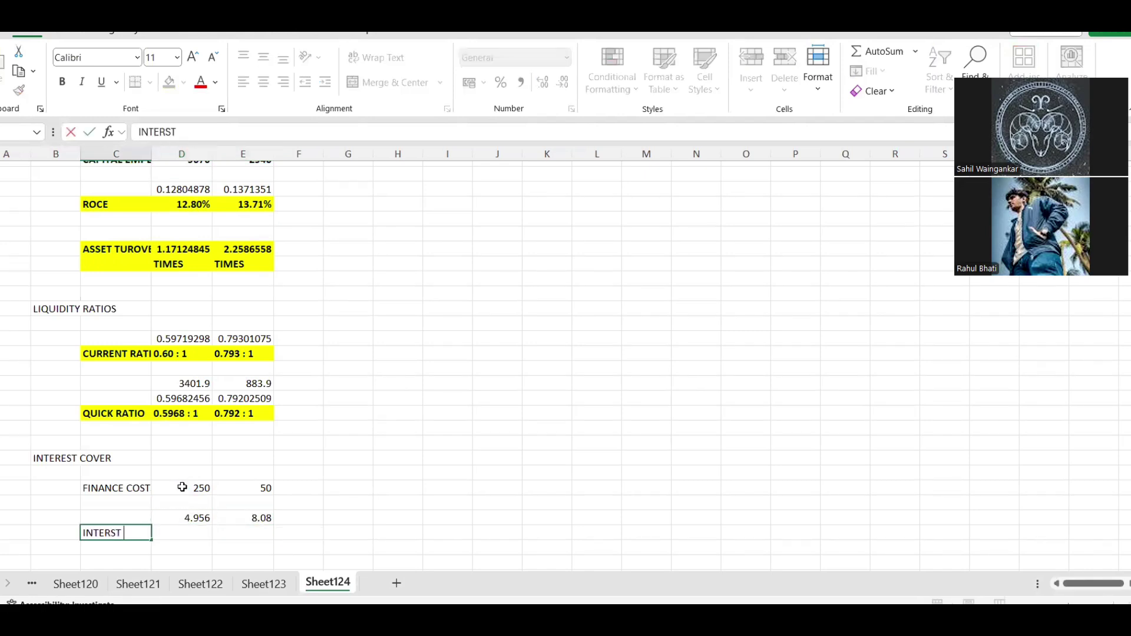
key(BackSpace)
key(BackSpace)
text(EST COVER)
key(BackSpace)
key(BackSpace)
key(BackSpace)
key(BackSpace)
text(OVER)
key(Tab)
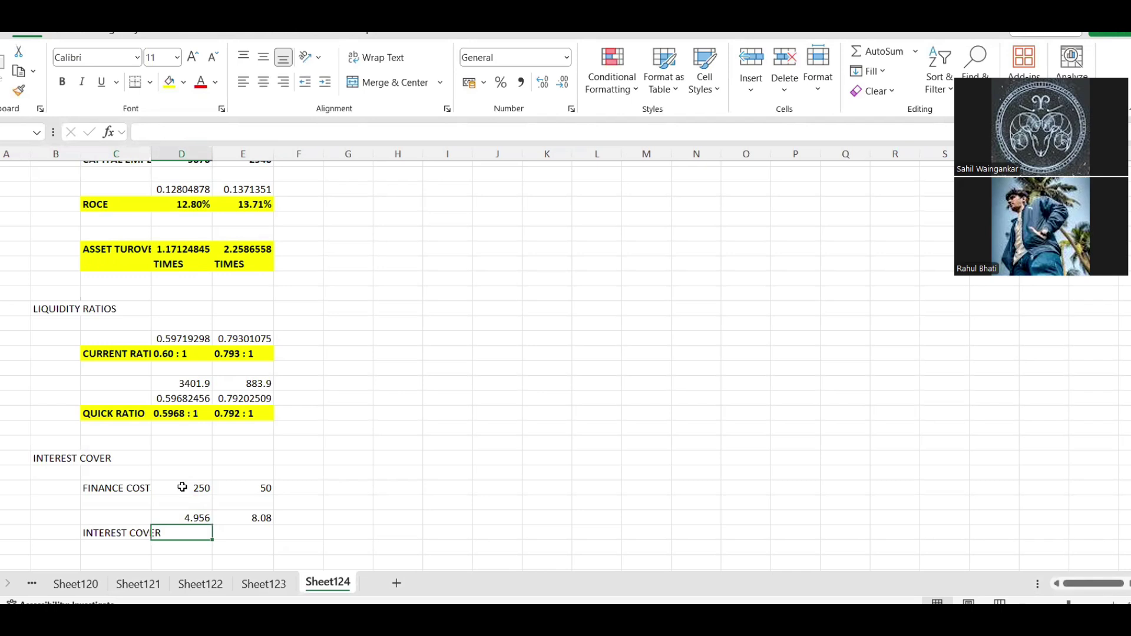
Move the column C INTEREST COVER label up one row, beside the calculated values.
key(Left)
key(Up)
key(Down)
key(ctrl+c)
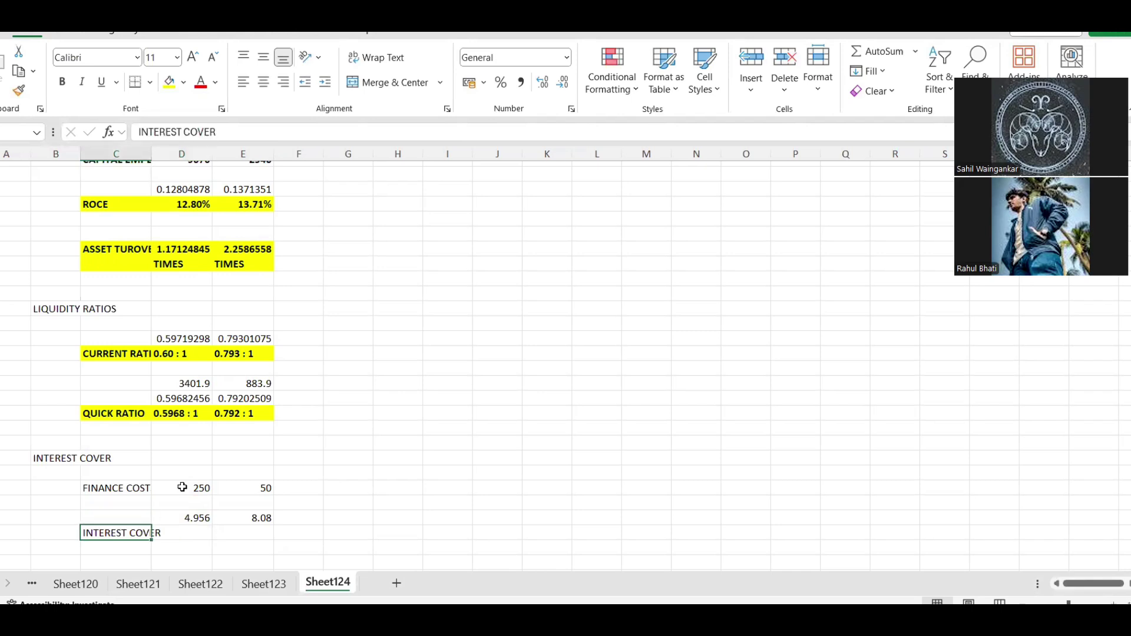
key(Up)
key(ctrl+v)
key(Down)
Enter the unit TIMES beneath the interest cover values of Flag Co and Budget Co.
key(Right)
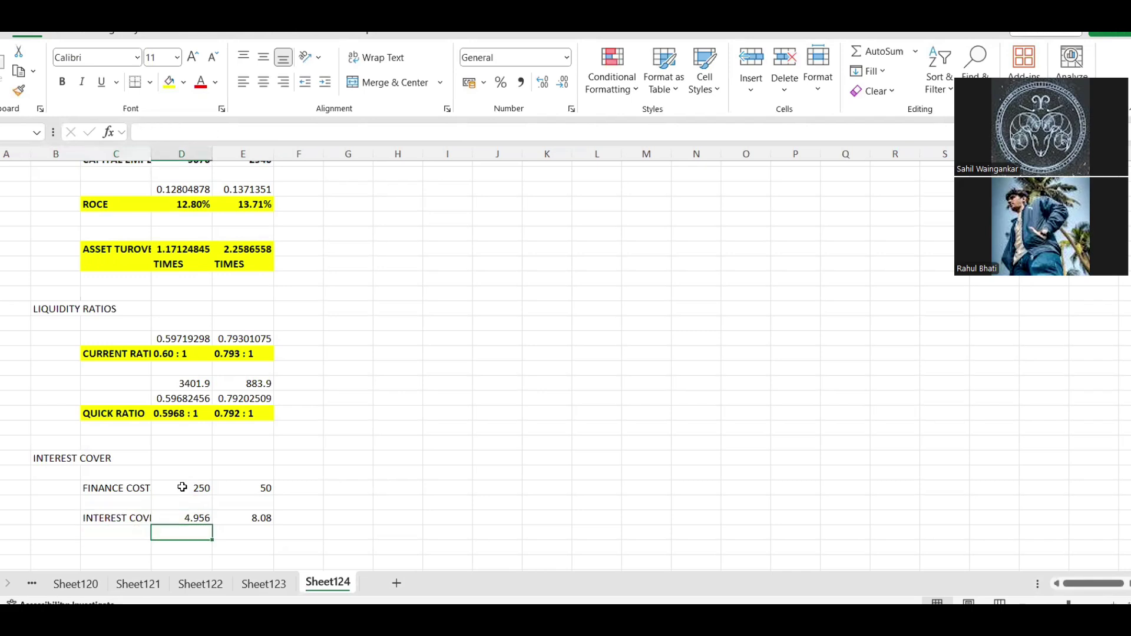
text(T)
key(Right)
text(TIMES)
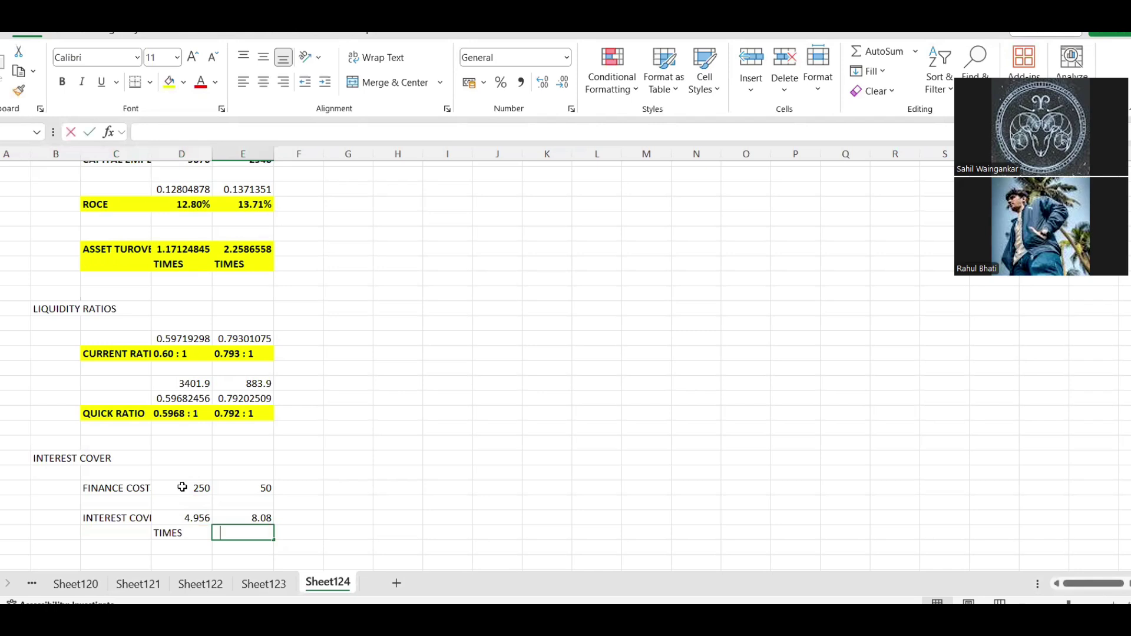
Format the interest cover label, both values and their TIMES units in bold with a yellow fill.
key(Up)
key(Down)
key(shift+Up)
key(shift+Left)
key(shift+Left)
key(ctrl+b)
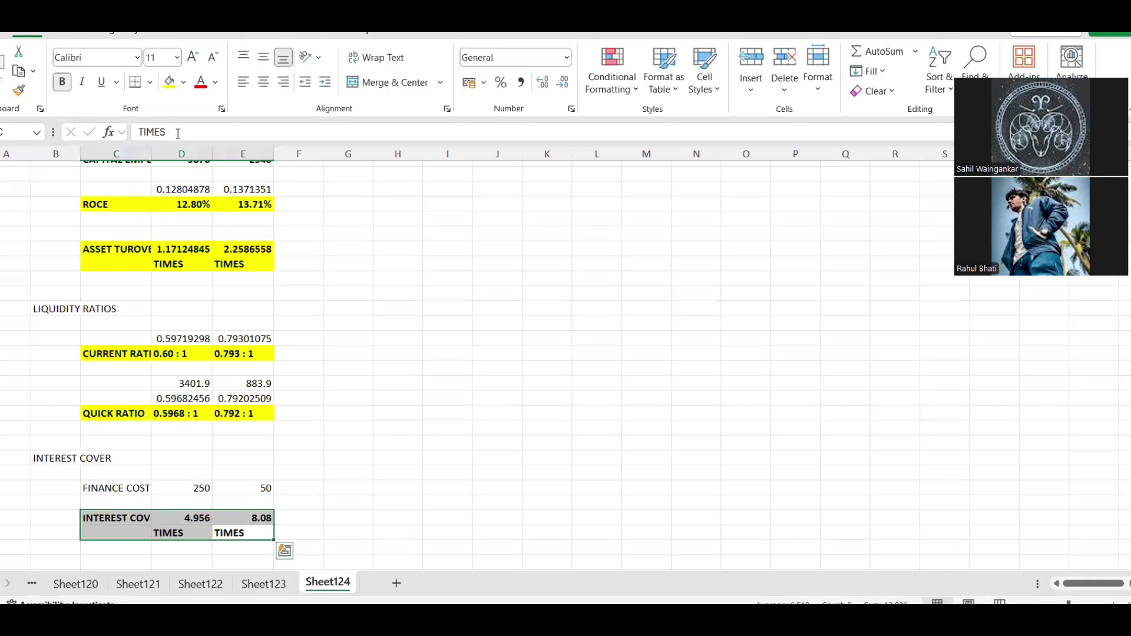
click(170, 82)
click(220, 241)
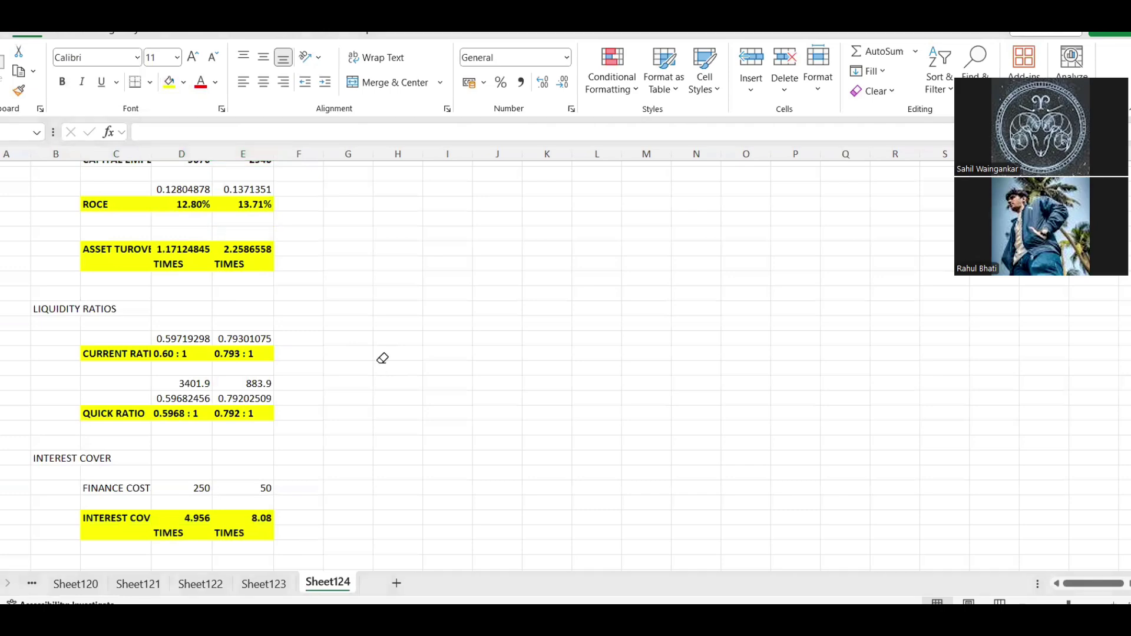
Check the answer headings required by the textbook question, and change the column B heading INTEREST COVER to RISK TO STRUCTURE in Excel.
key(alt+Tab)
scroll(432, 369, down, 3)
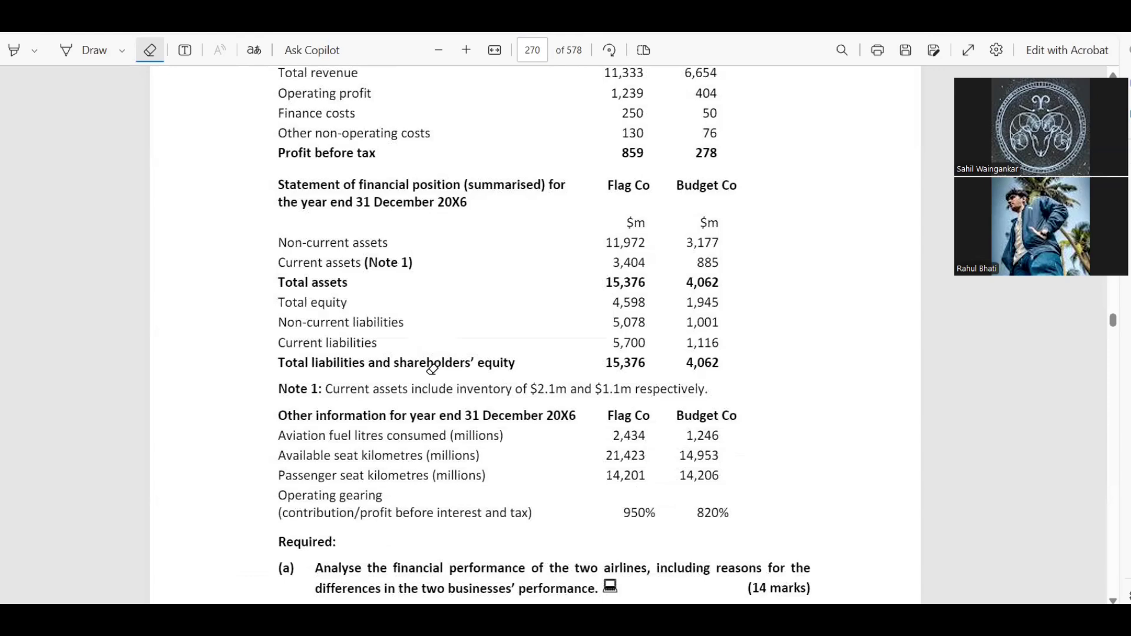
scroll(433, 369, down, 2)
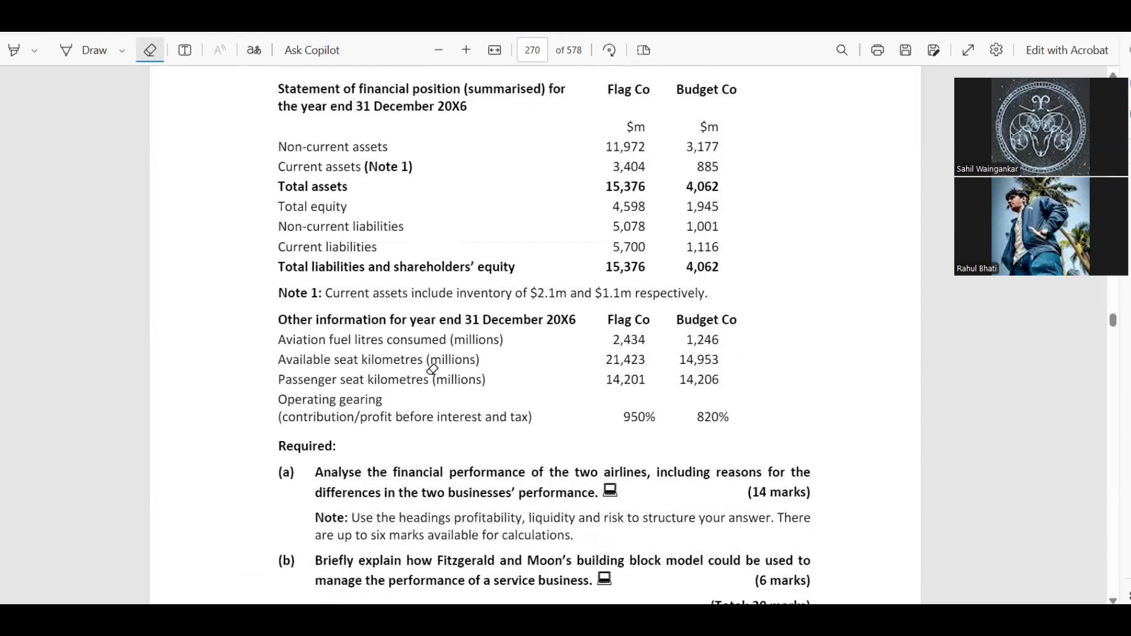
key(alt+Tab)
click(73, 458)
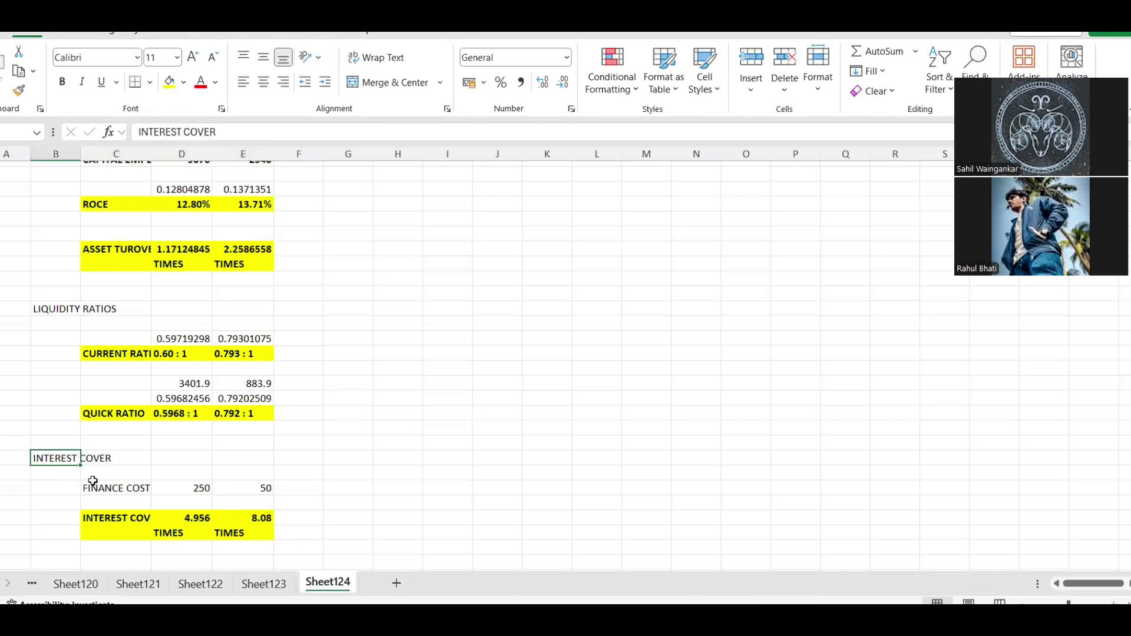
text(RISK TO S)
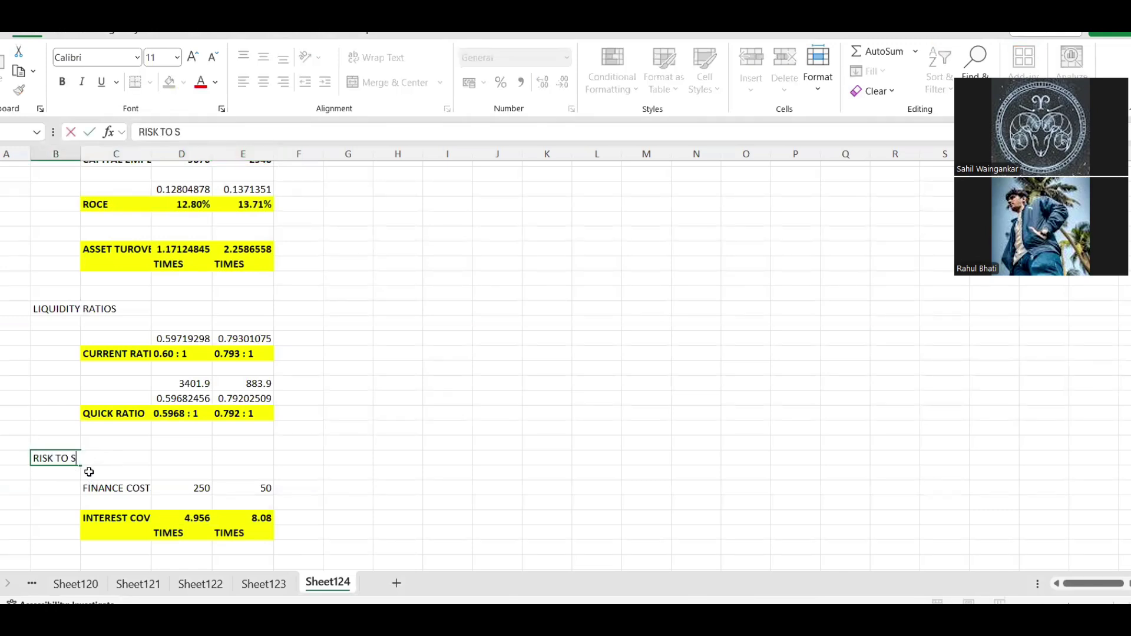
text(TRUCTURE)
click(318, 505)
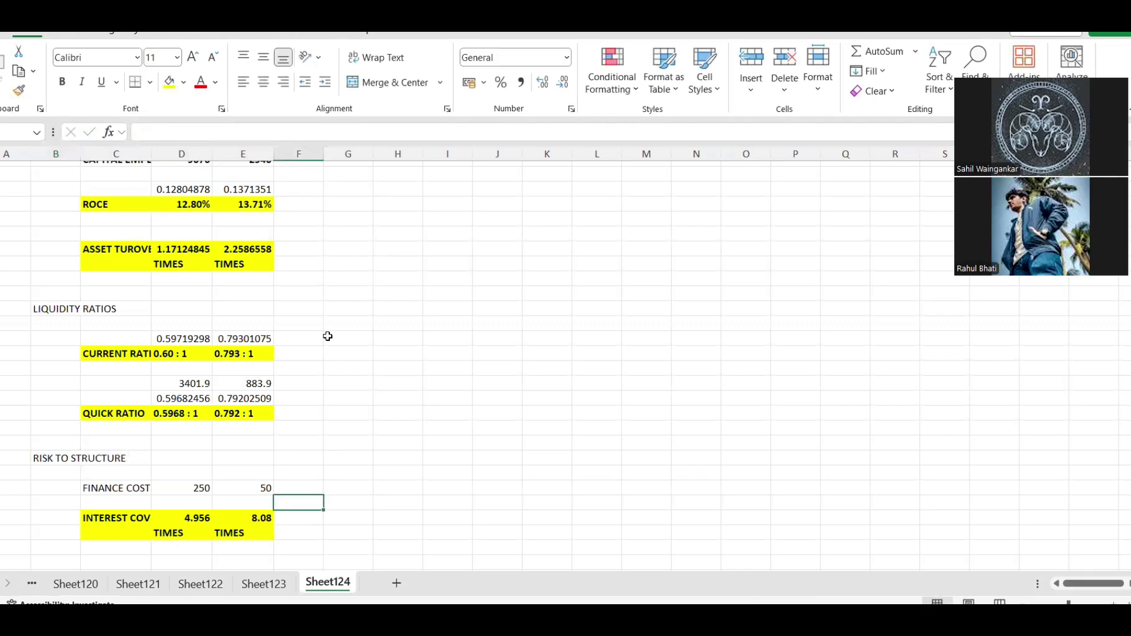
Review the profitability, liquidity and risk sections of the ratio table against the textbook's financial statements and question requirements.
scroll(328, 336, up, 6)
scroll(328, 336, down, 5)
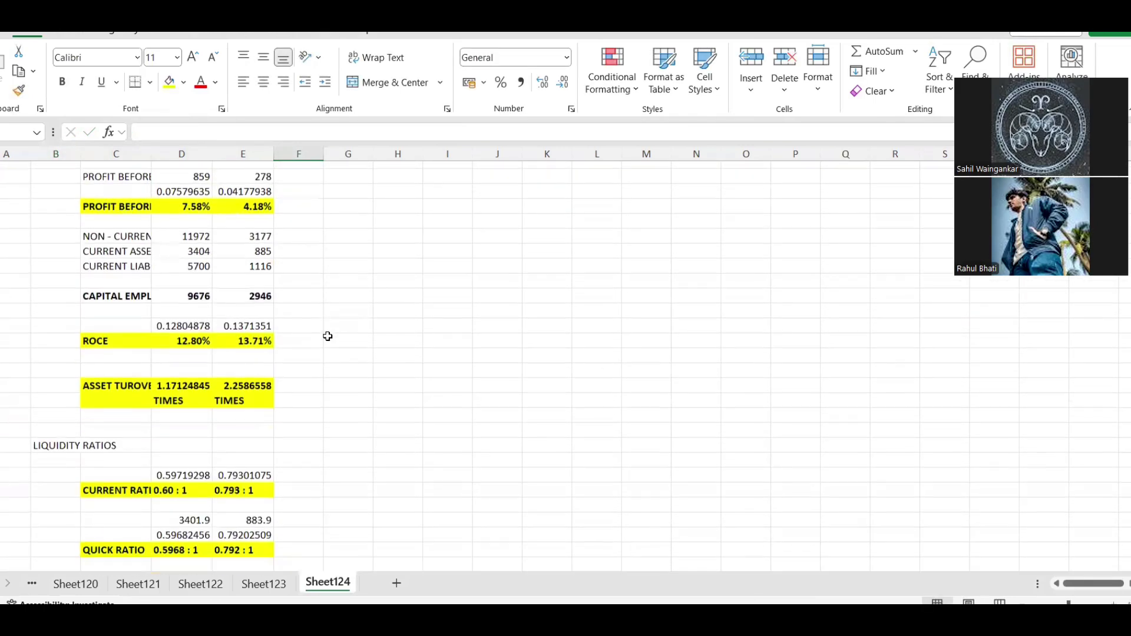
key(alt+Tab)
scroll(587, 323, down, 1)
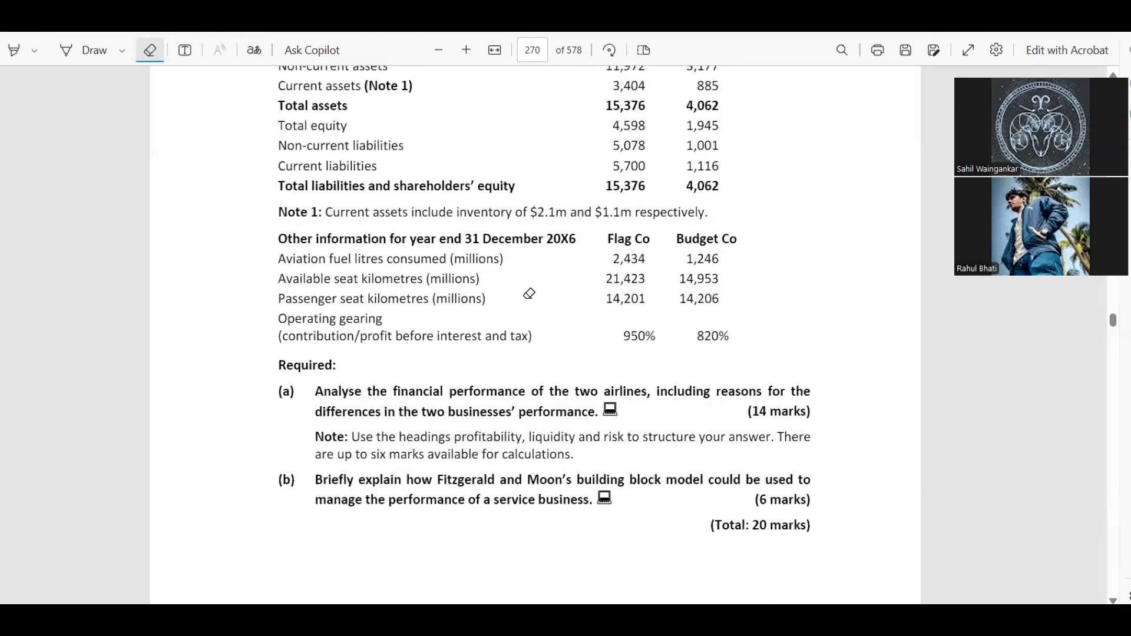
scroll(533, 293, up, 2)
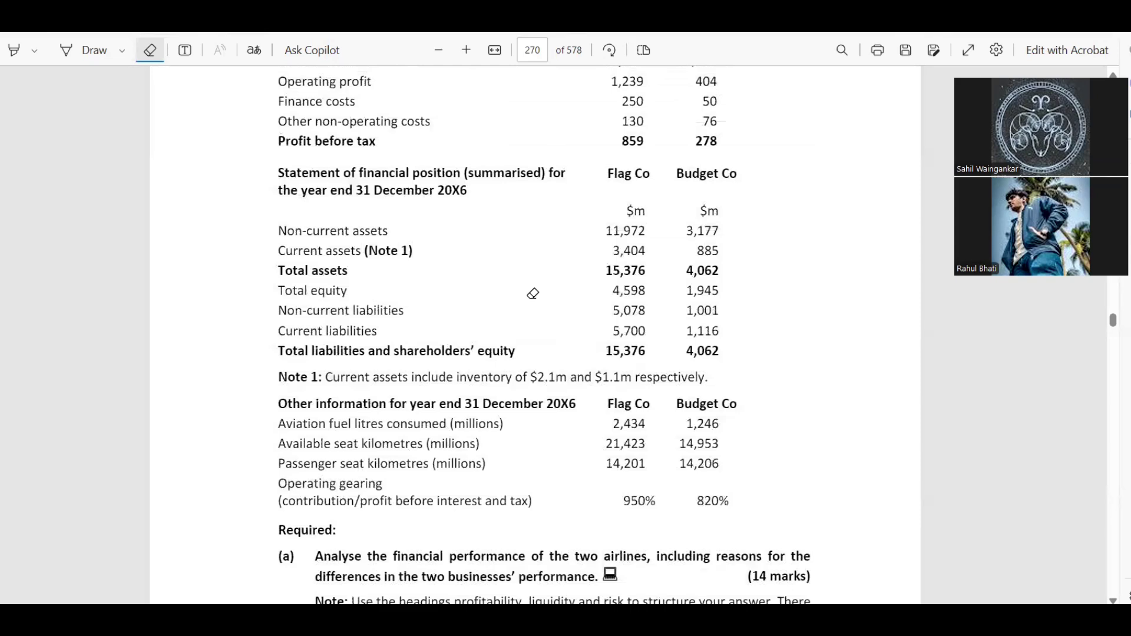
scroll(533, 294, up, 1)
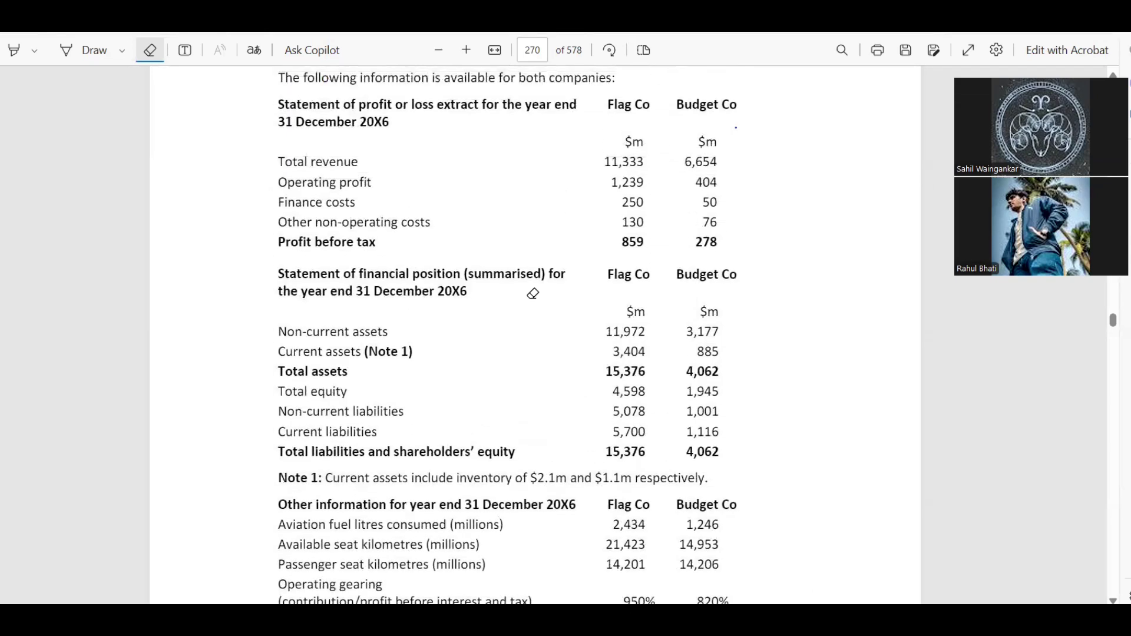
key(alt+Tab)
scroll(529, 298, up, 5)
scroll(529, 298, down, 2)
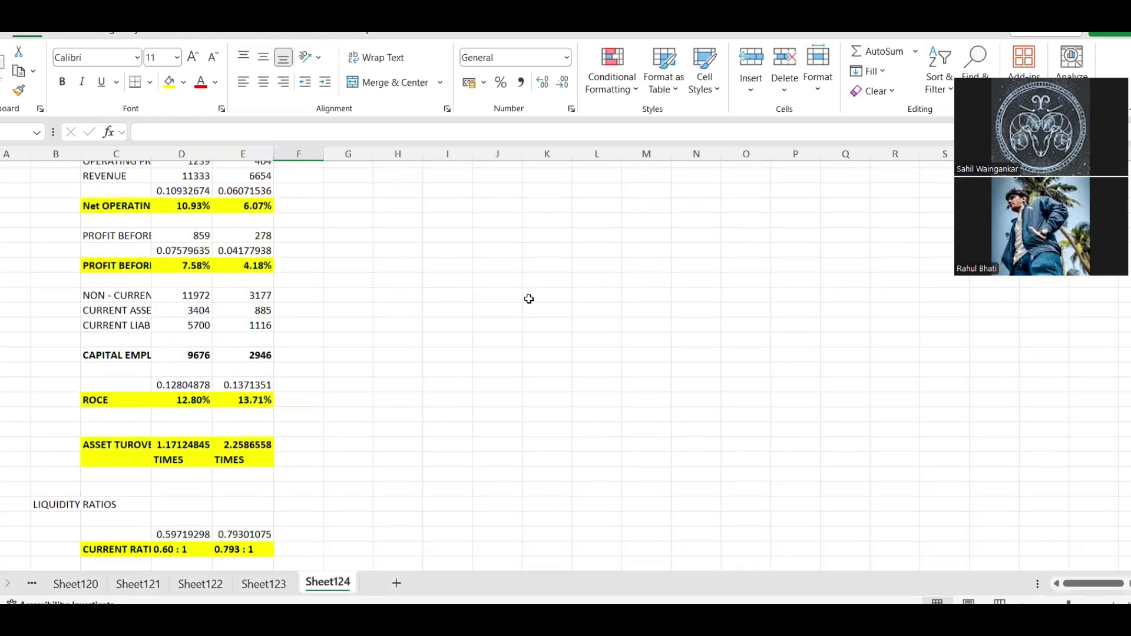
scroll(529, 299, down, 7)
scroll(529, 299, up, 8)
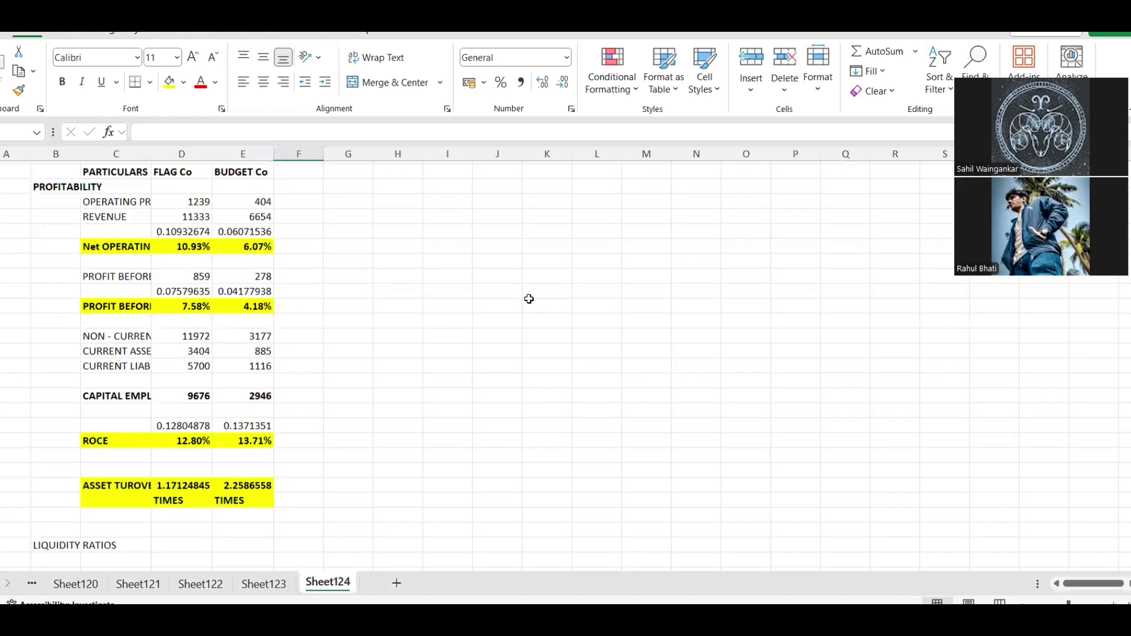
scroll(529, 298, down, 8)
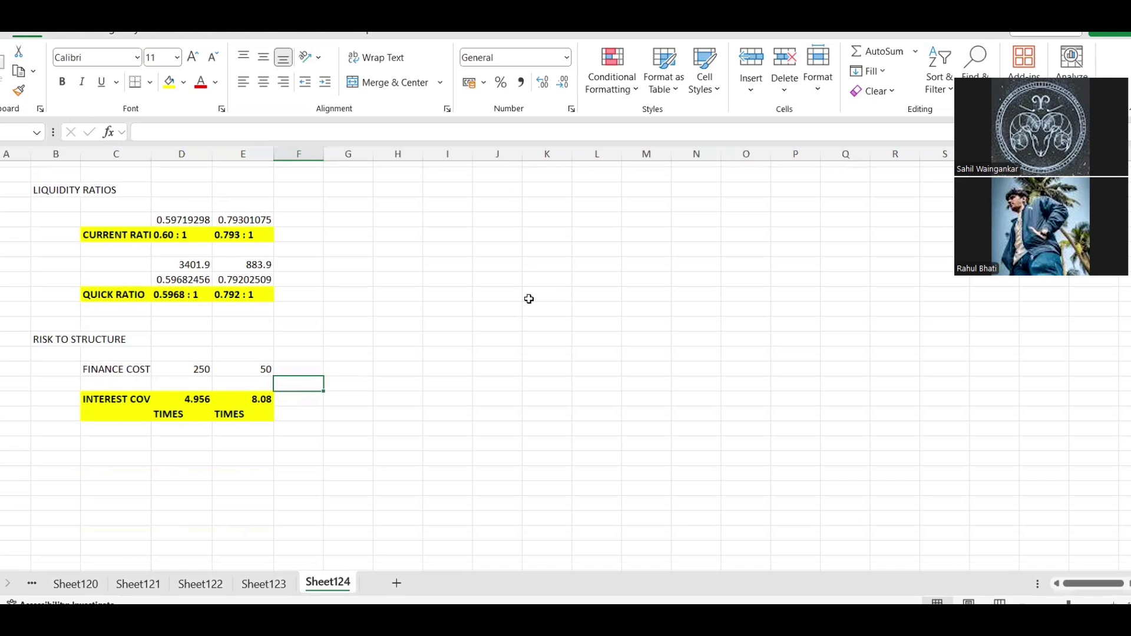
Read the textbook's background on both airlines and examine Flag Co's net operating and profit before tax margins in the Excel table.
key(alt+Tab)
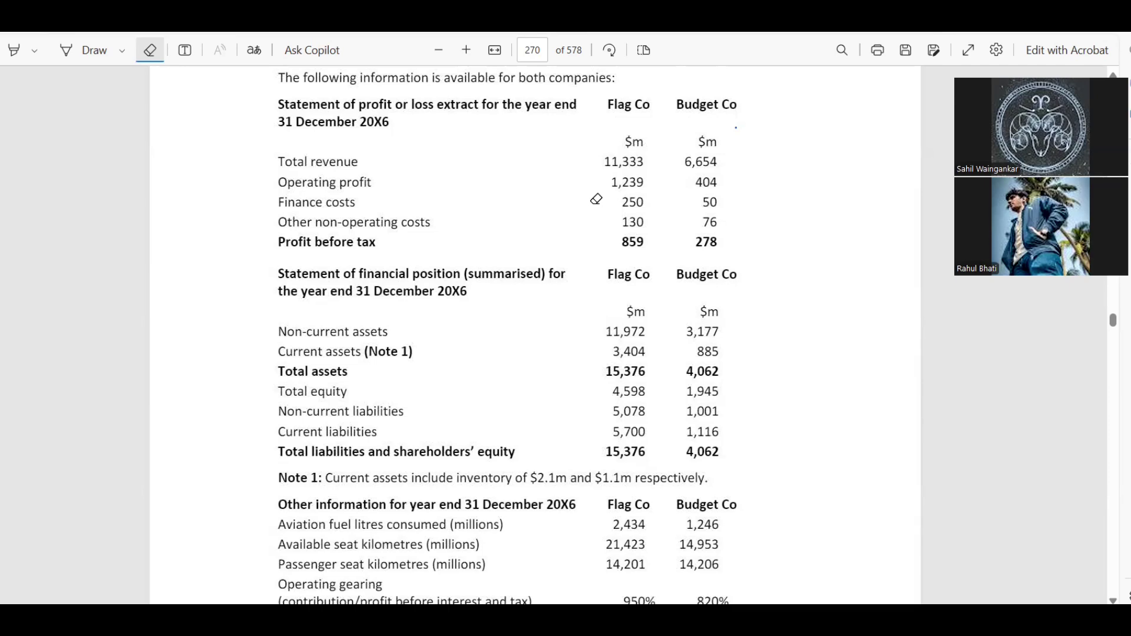
scroll(644, 175, up, 8)
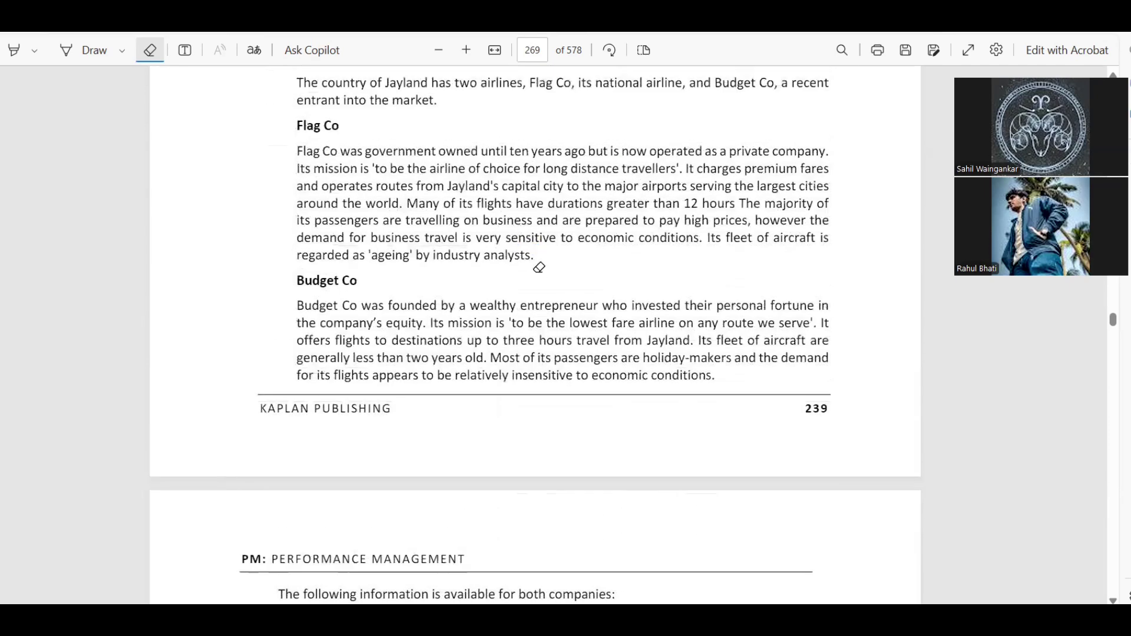
scroll(537, 267, down, 5)
scroll(539, 267, down, 1)
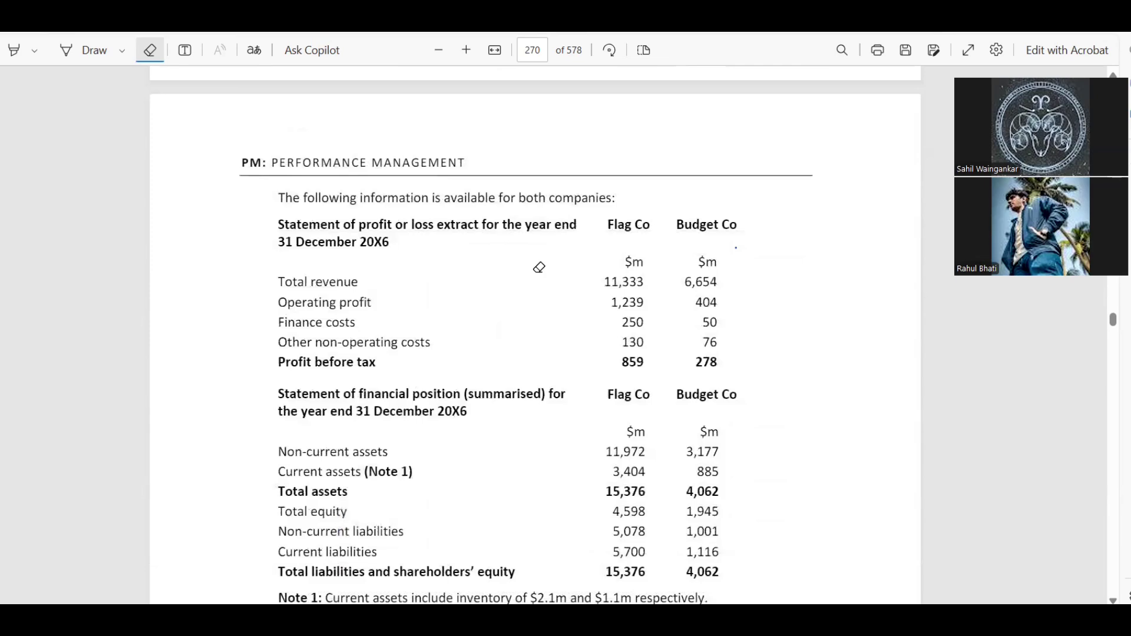
key(alt+Tab)
scroll(536, 273, up, 5)
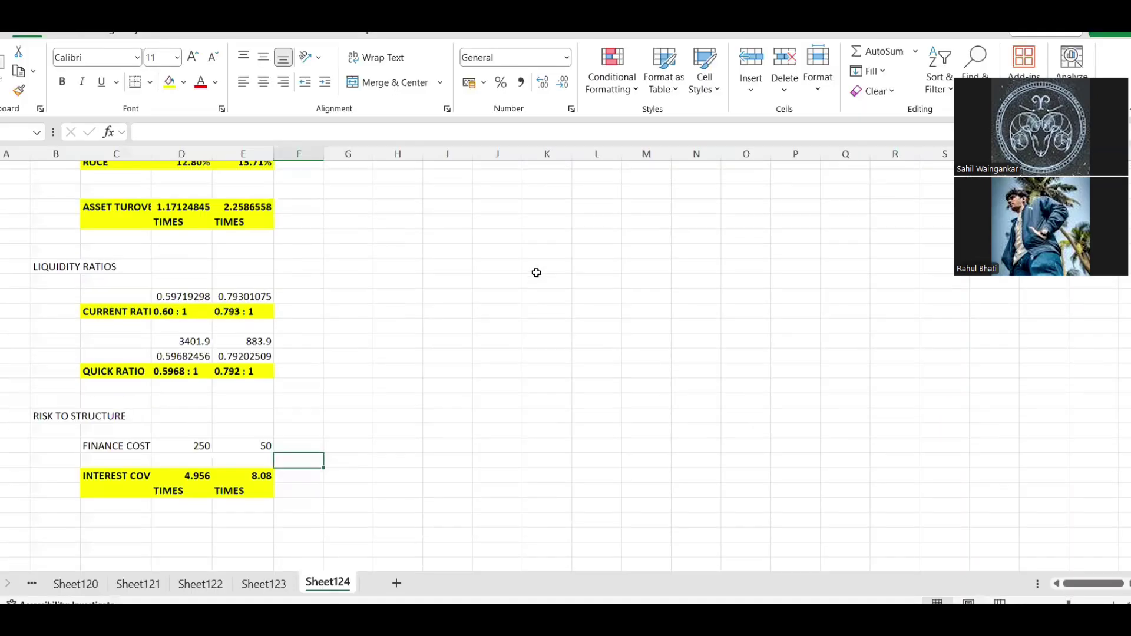
scroll(536, 272, up, 4)
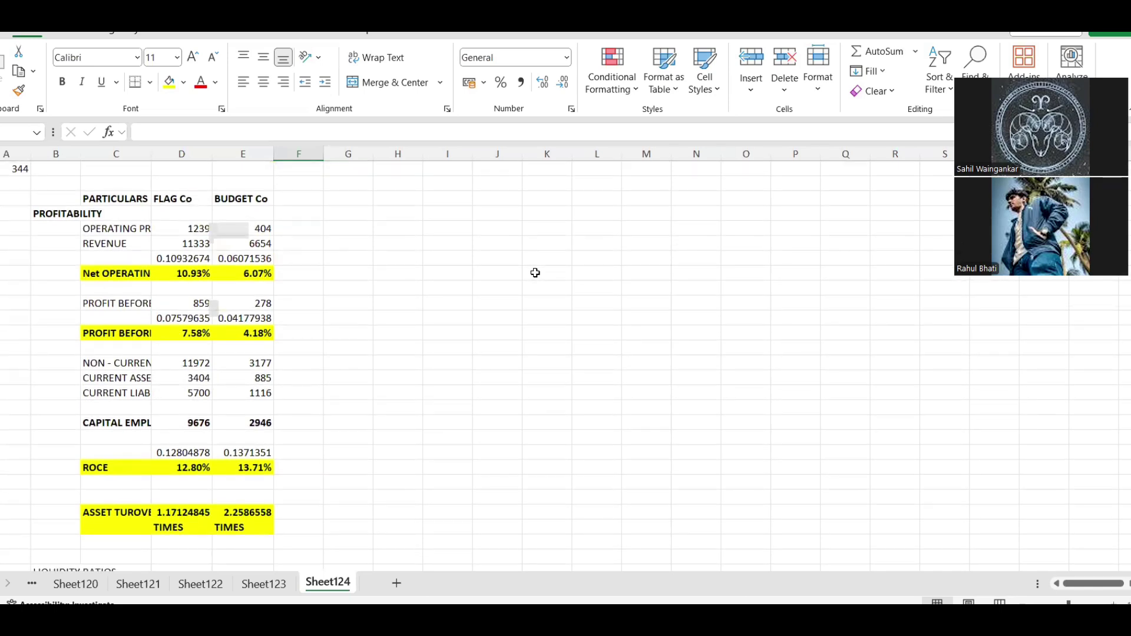
click(204, 273)
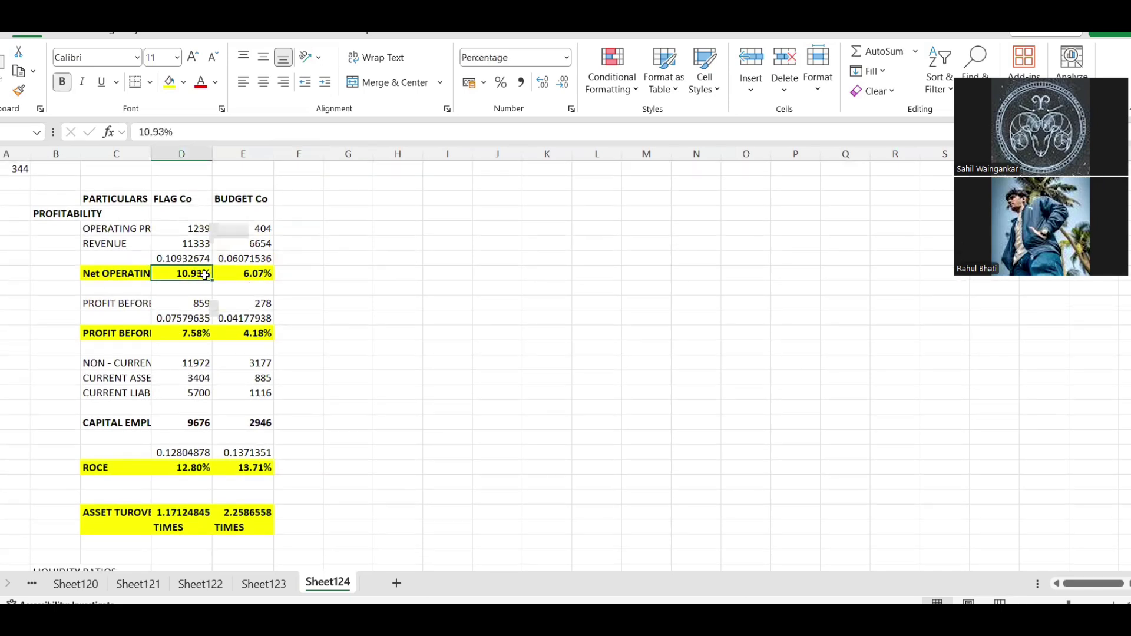
click(189, 331)
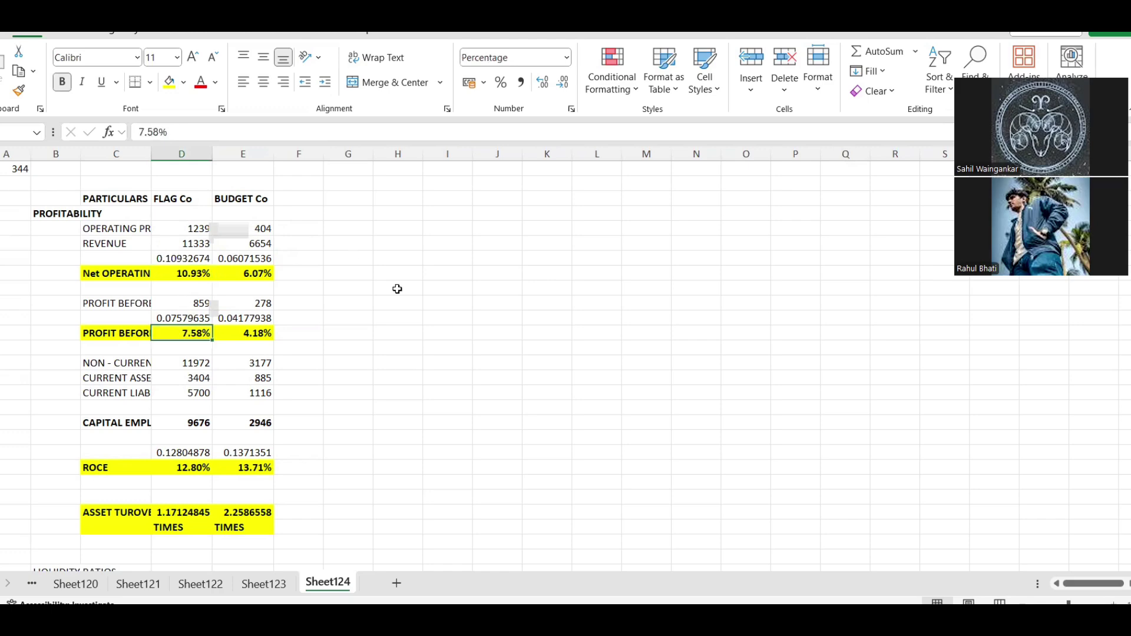
Compare Flag Co's two profit margins with the textbook's company descriptions and the statement of profit or loss extract.
key(alt+Tab)
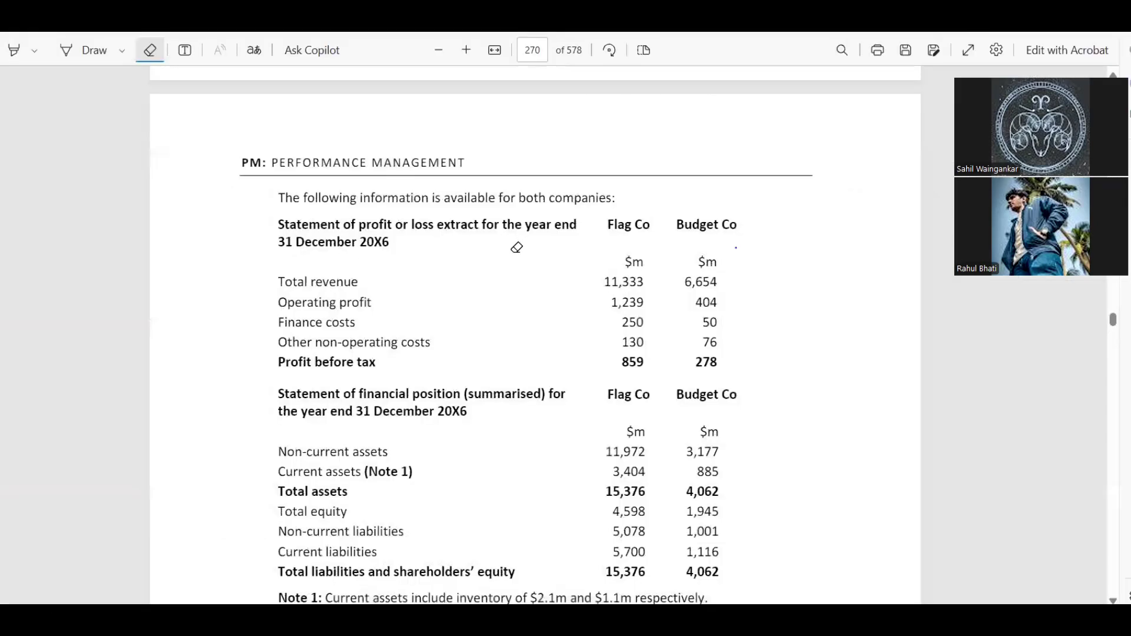
scroll(517, 247, up, 1)
scroll(516, 248, up, 5)
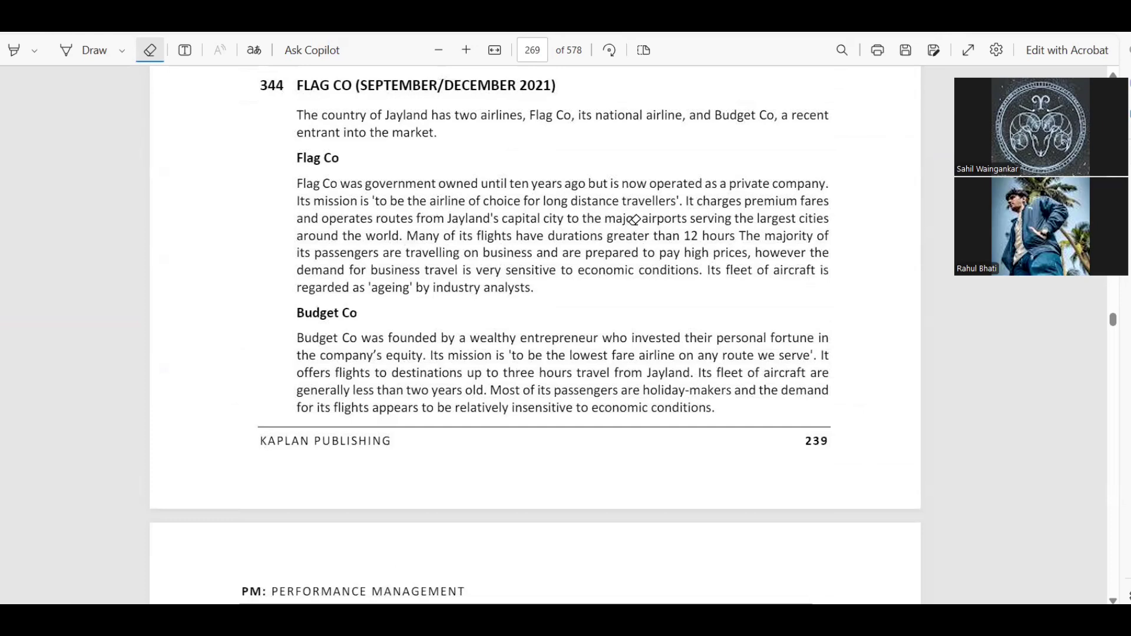
key(alt+Tab)
click(192, 274)
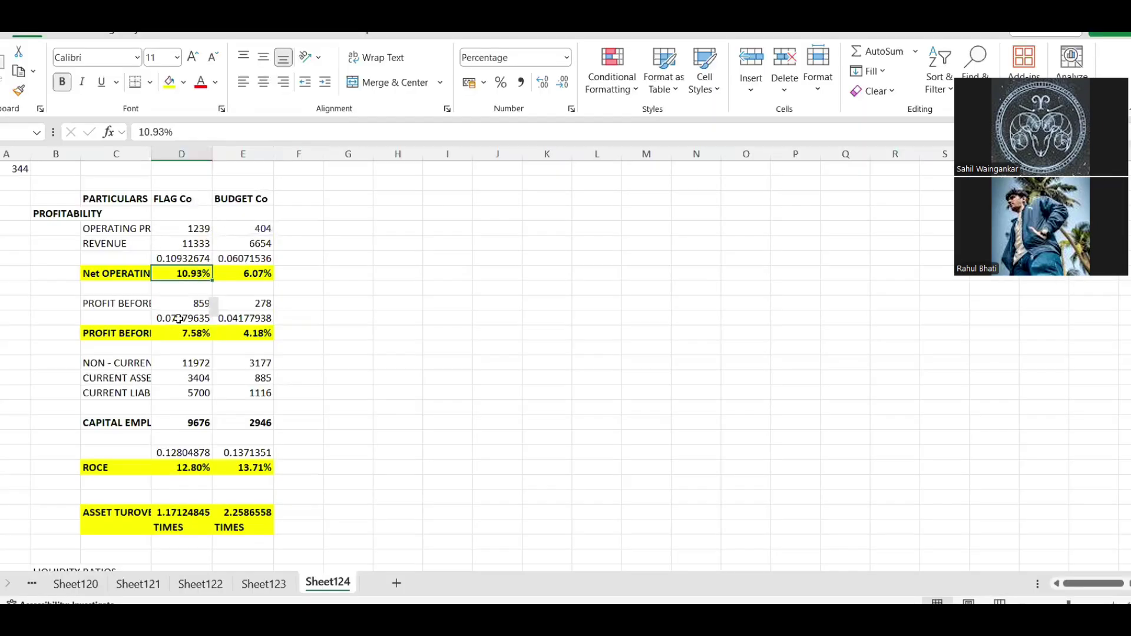
click(177, 341)
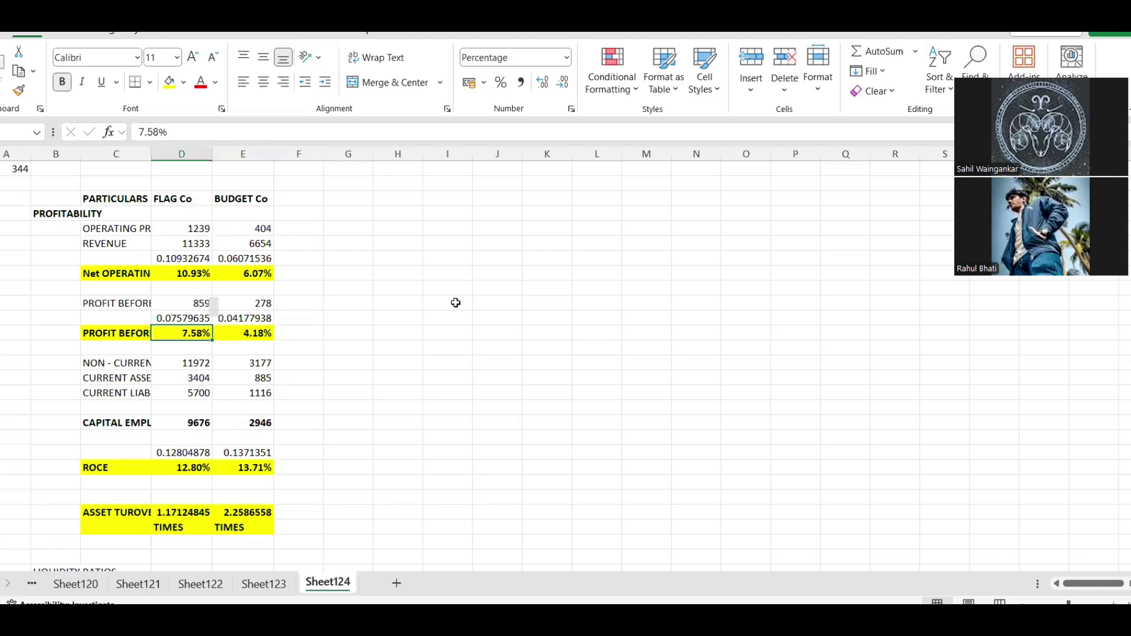
scroll(456, 302, down, 1)
scroll(459, 299, down, 3)
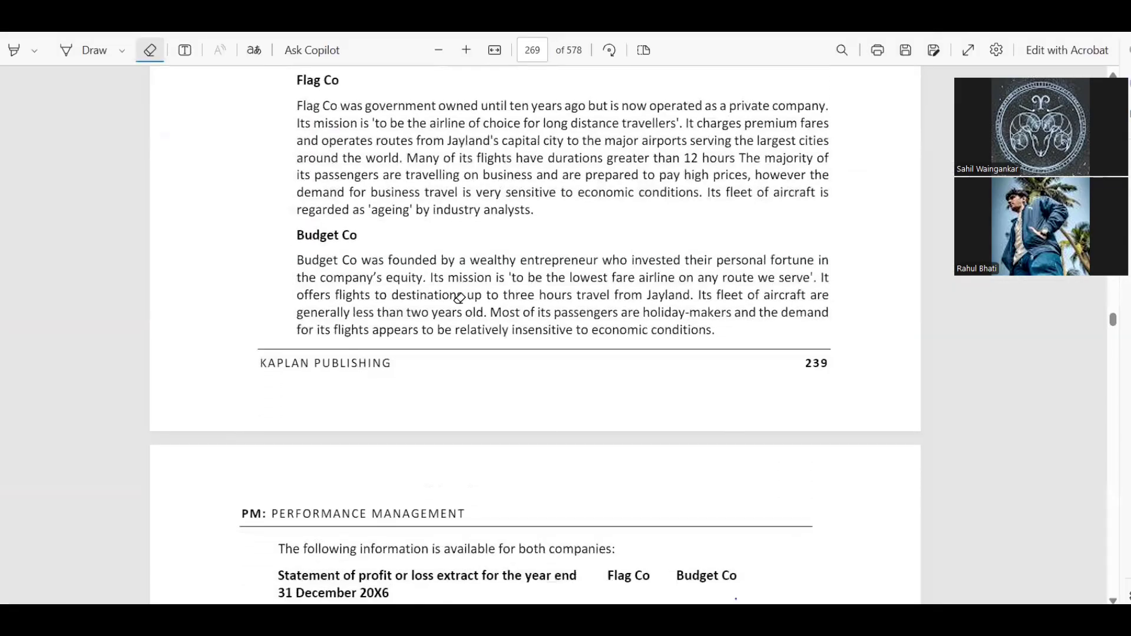
scroll(459, 299, down, 9)
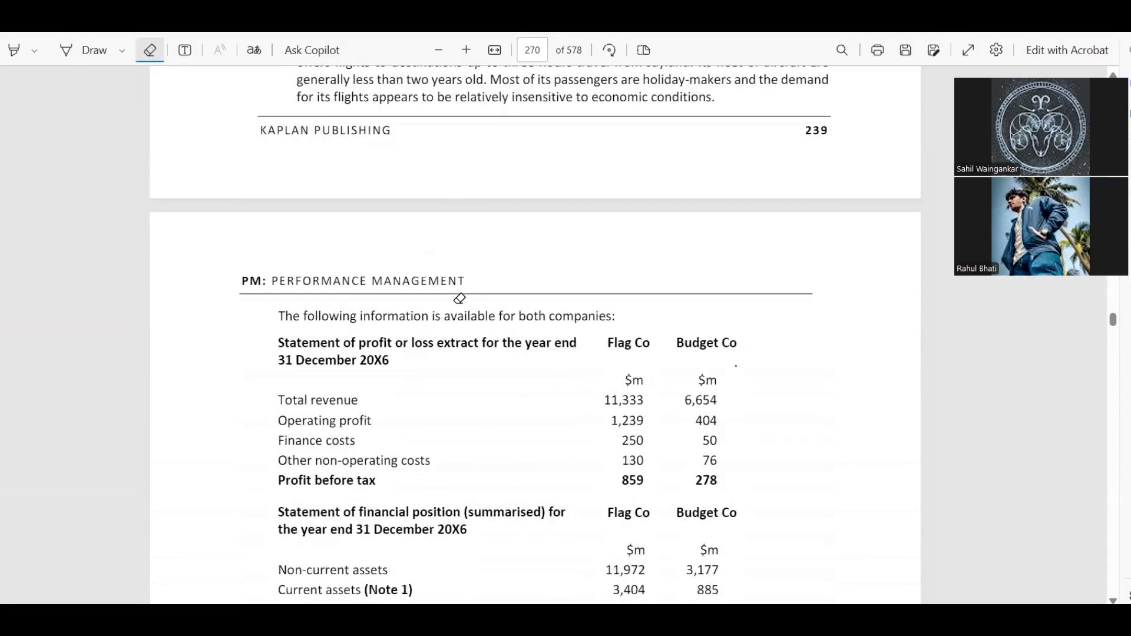
Compare both companies' margins, capital employed, ROCE and asset turnover in the Excel table with the textbook's profit and financial position statements.
key(alt+Tab)
scroll(238, 263, up, 2)
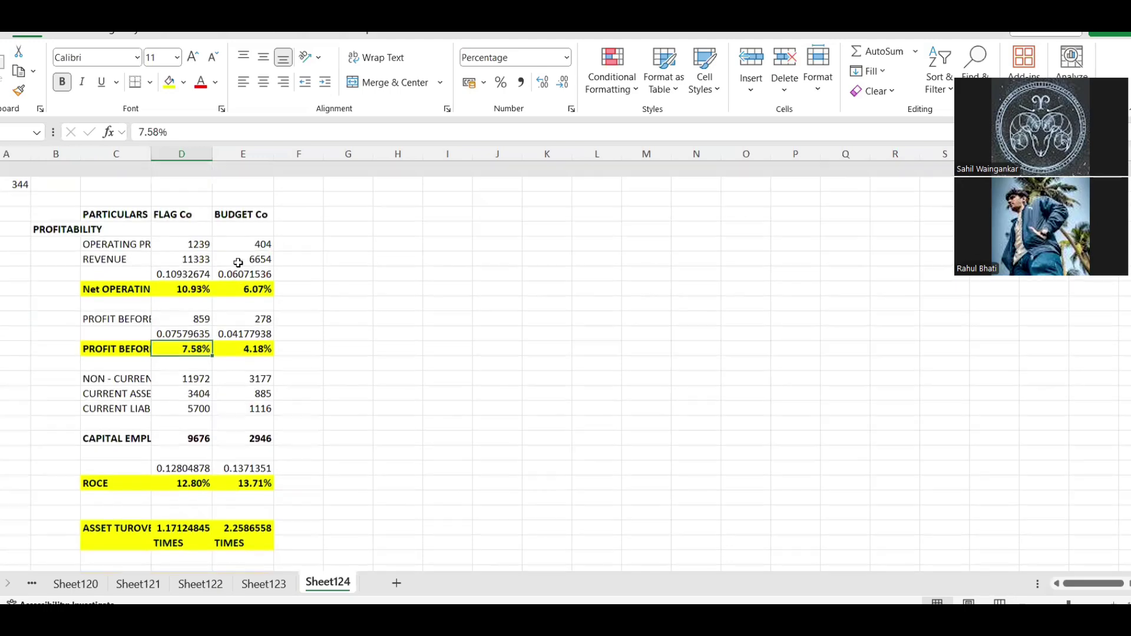
scroll(263, 394, down, 3)
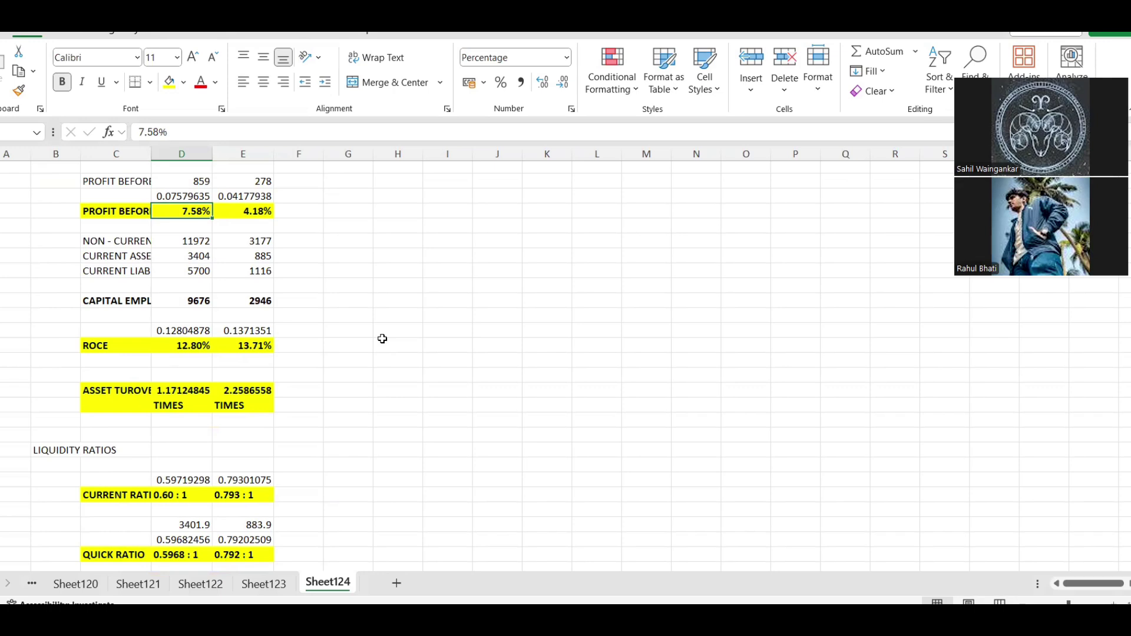
scroll(382, 339, up, 2)
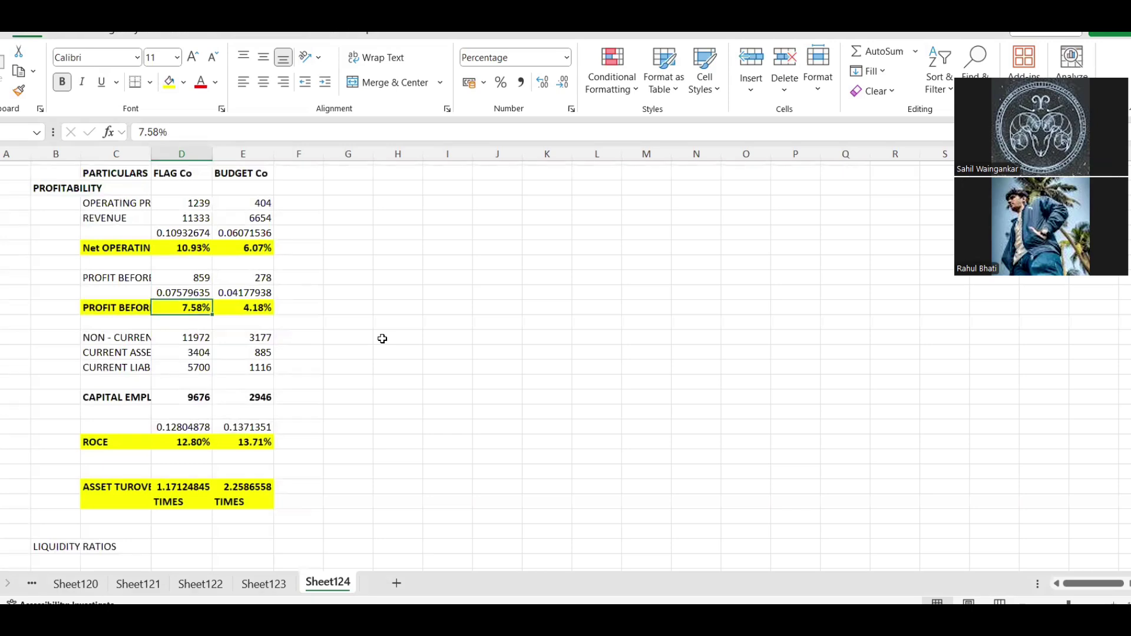
key(alt+Tab)
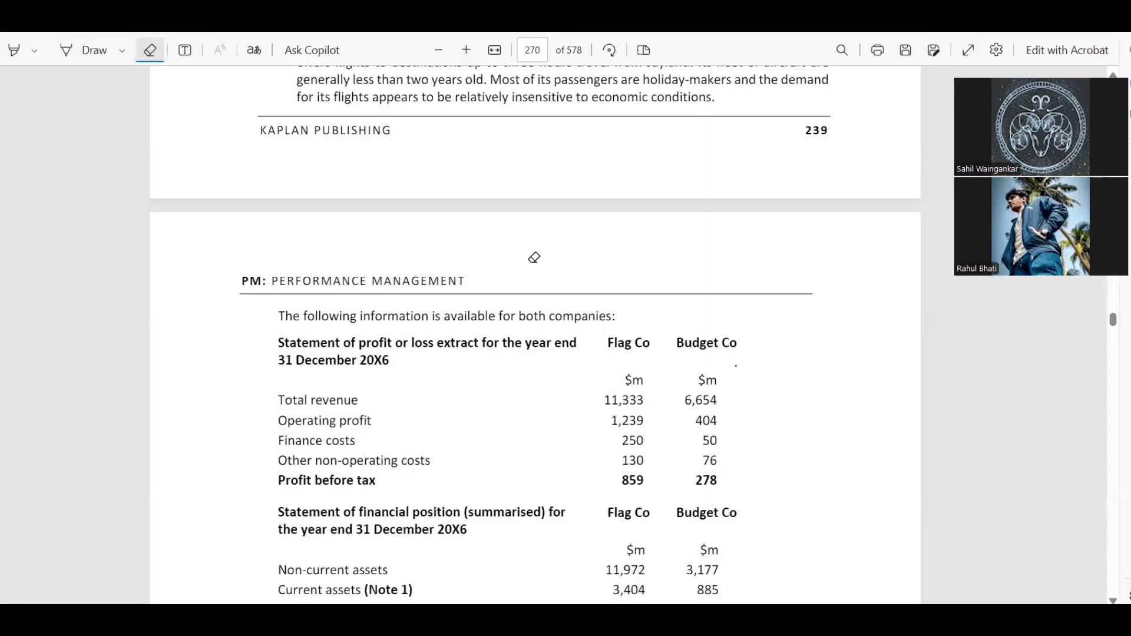
key(alt+Tab)
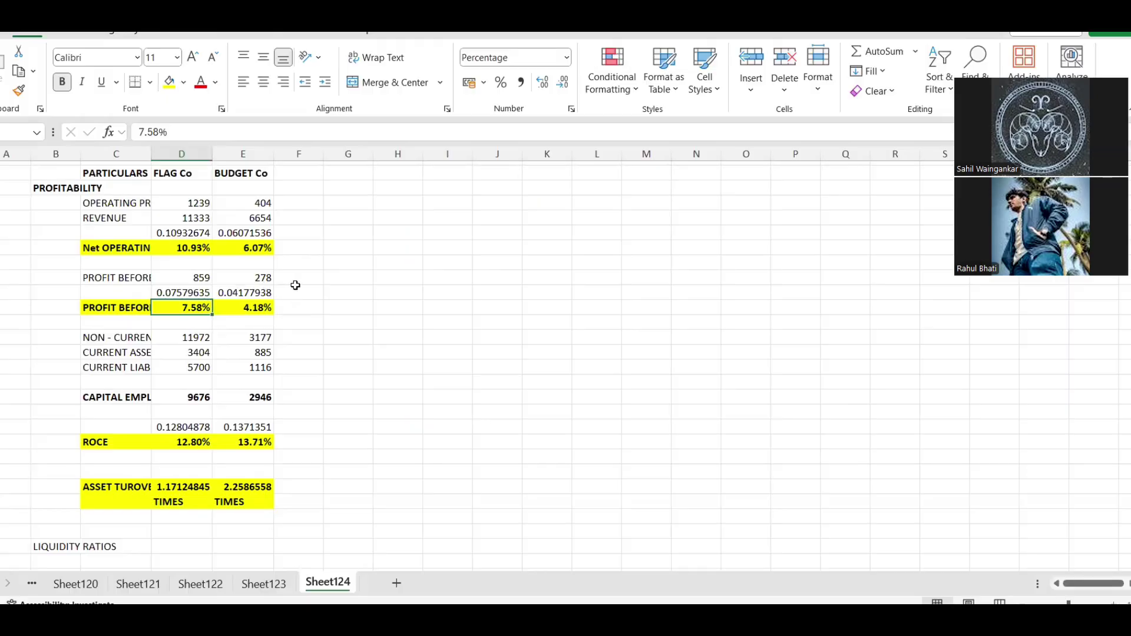
key(alt+Tab)
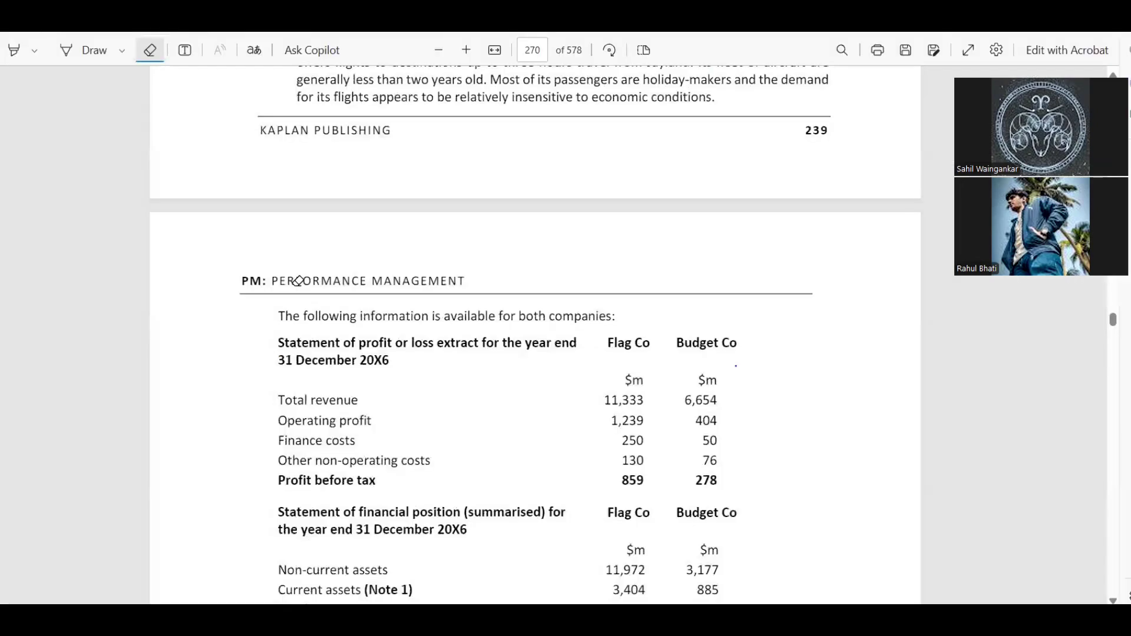
scroll(486, 402, down, 1)
scroll(485, 402, down, 3)
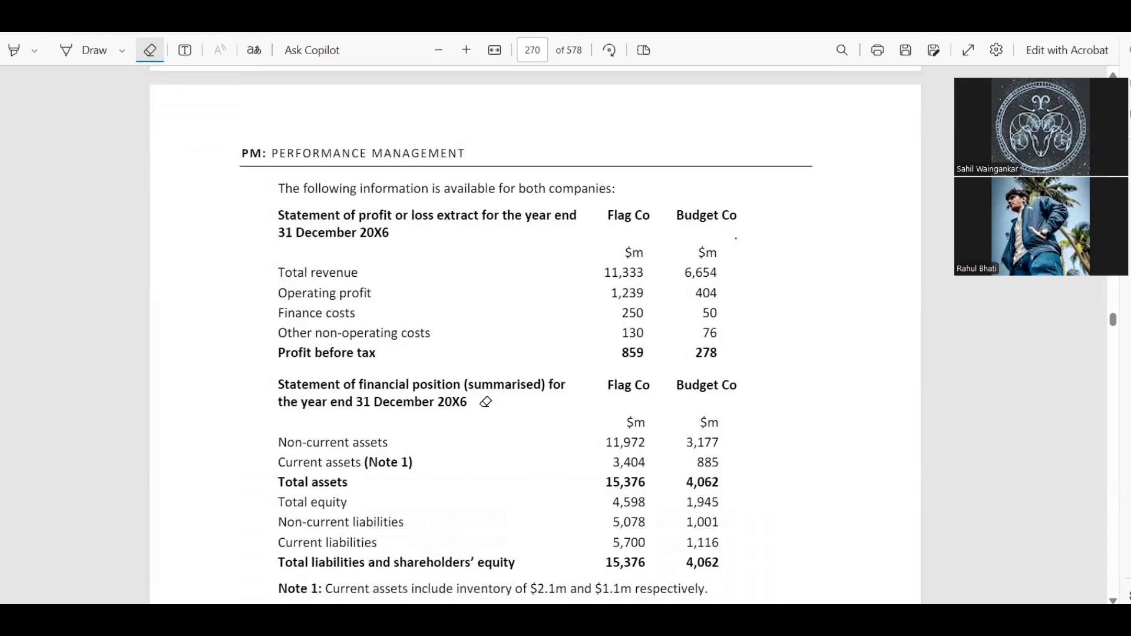
key(alt+Tab)
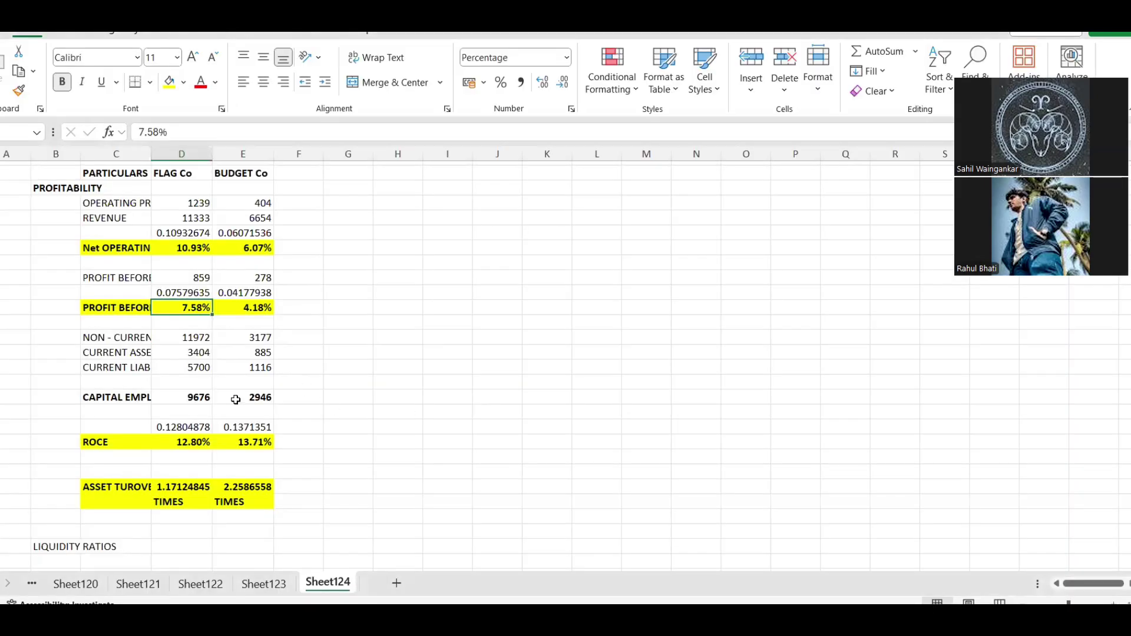
key(alt+Tab)
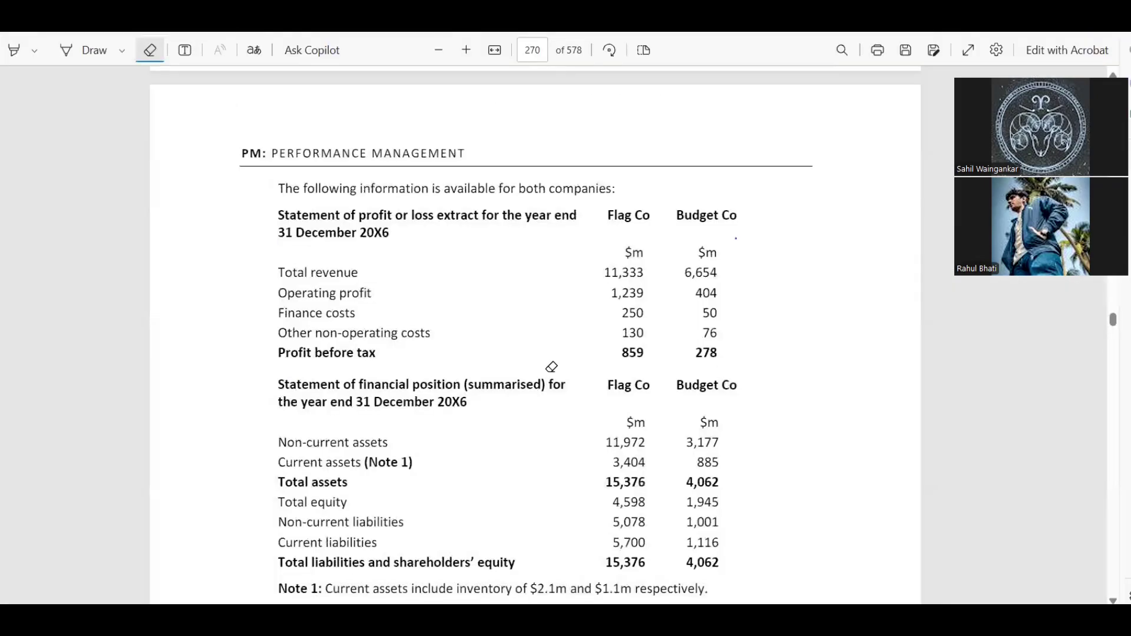